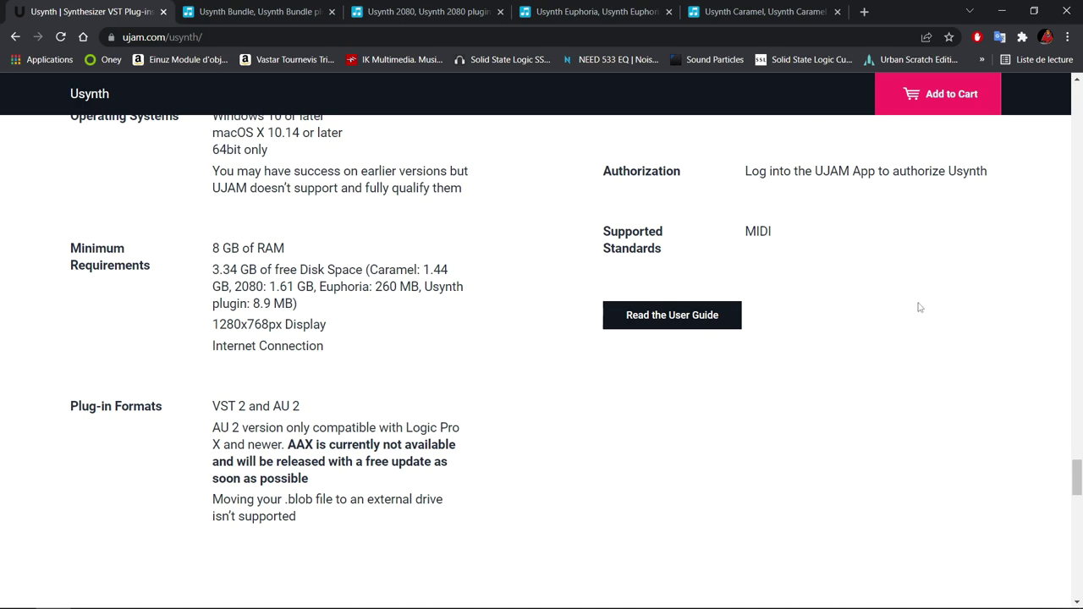
Step: Look through the Plugin Boutique product pages for the Usynth Bundle, 2080, Euphoria and Caramel, checking the offers and bundle description
left_click(278, 14)
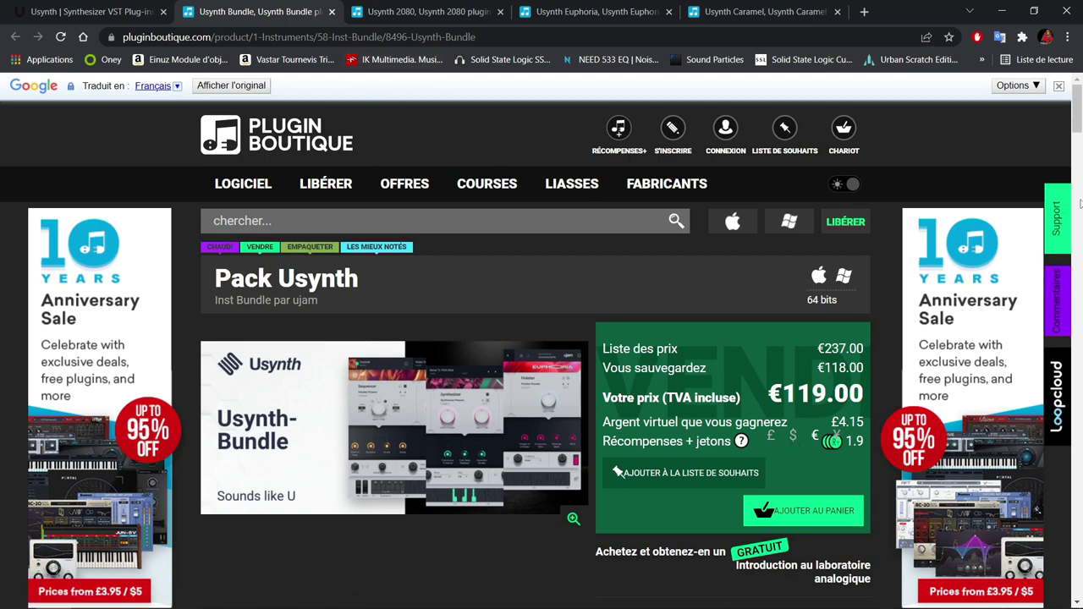
left_click_drag(1077, 113, 1080, 197)
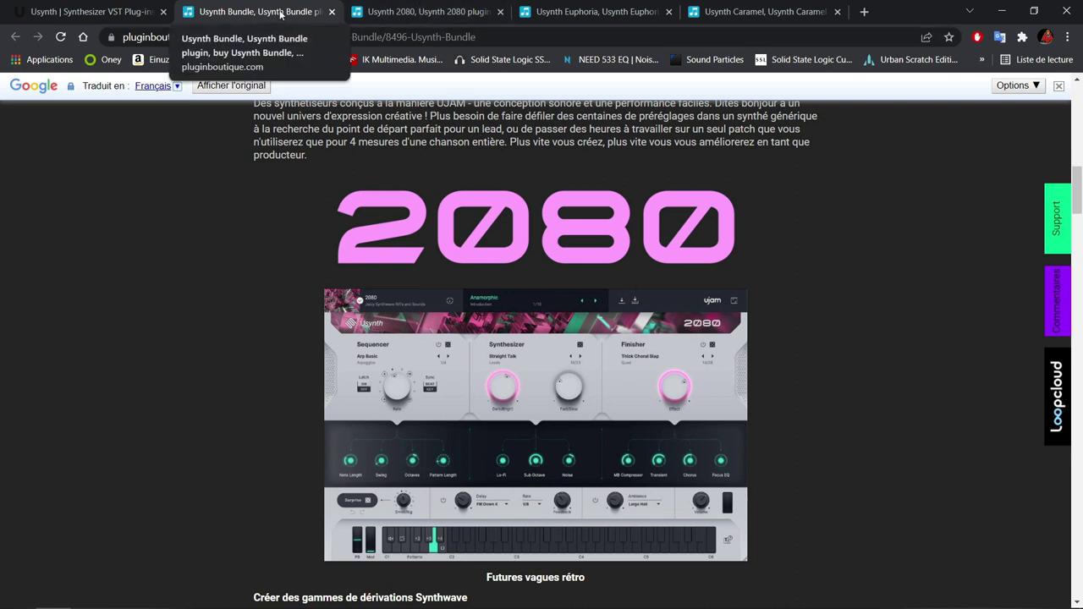
left_click(444, 10)
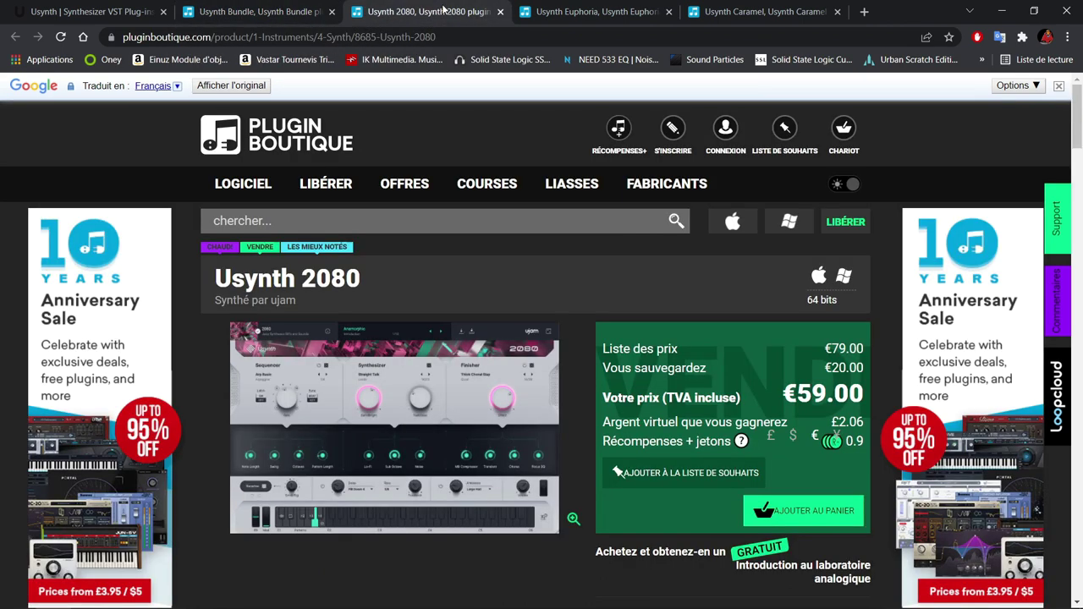
left_click(581, 16)
left_click(742, 16)
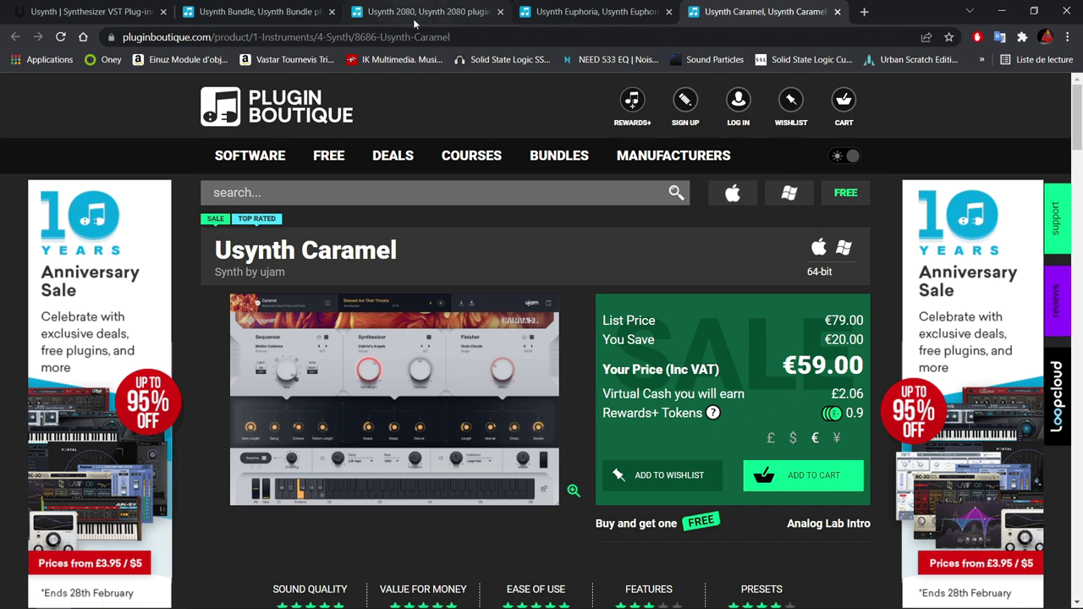
left_click(256, 13)
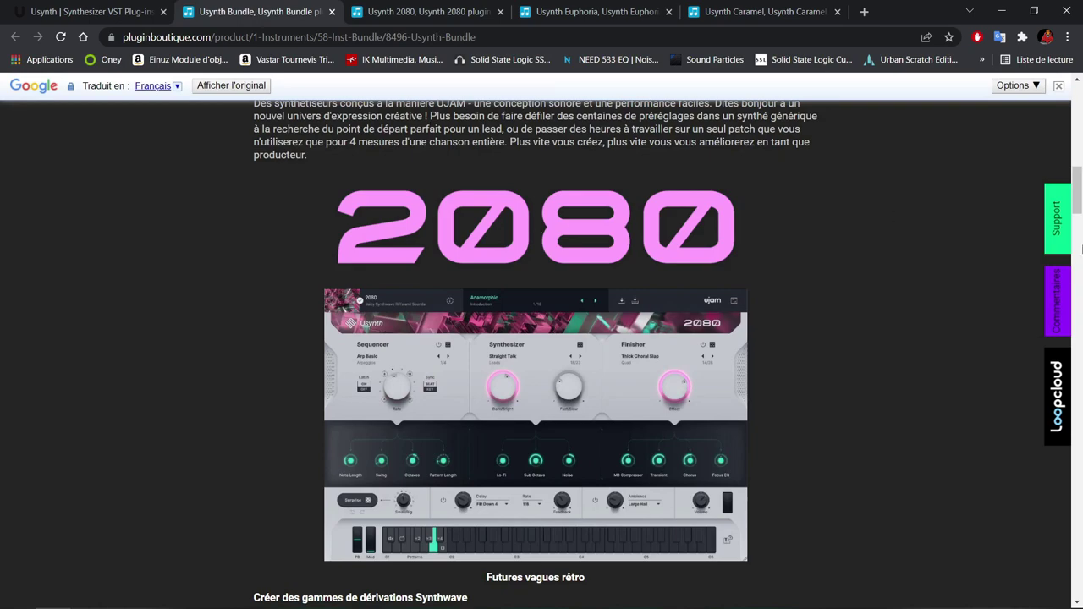
left_click_drag(1076, 201, 1063, 127)
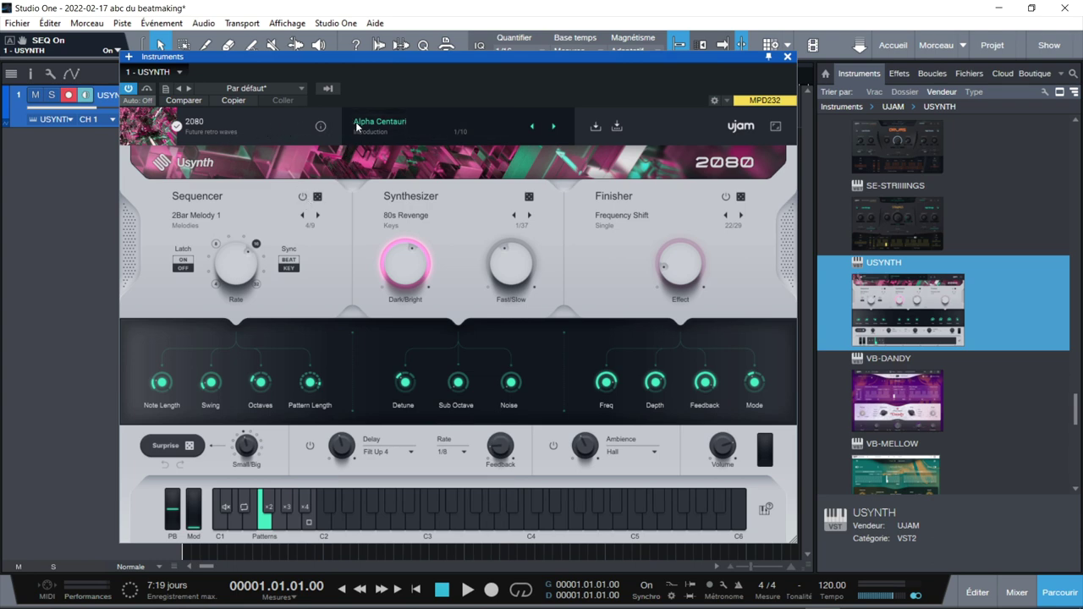
Step: In Studio One, open Usynth's preset browser and compare the factory categories and presets of the 2080, Euphoria and Caramel titles
left_click(392, 123)
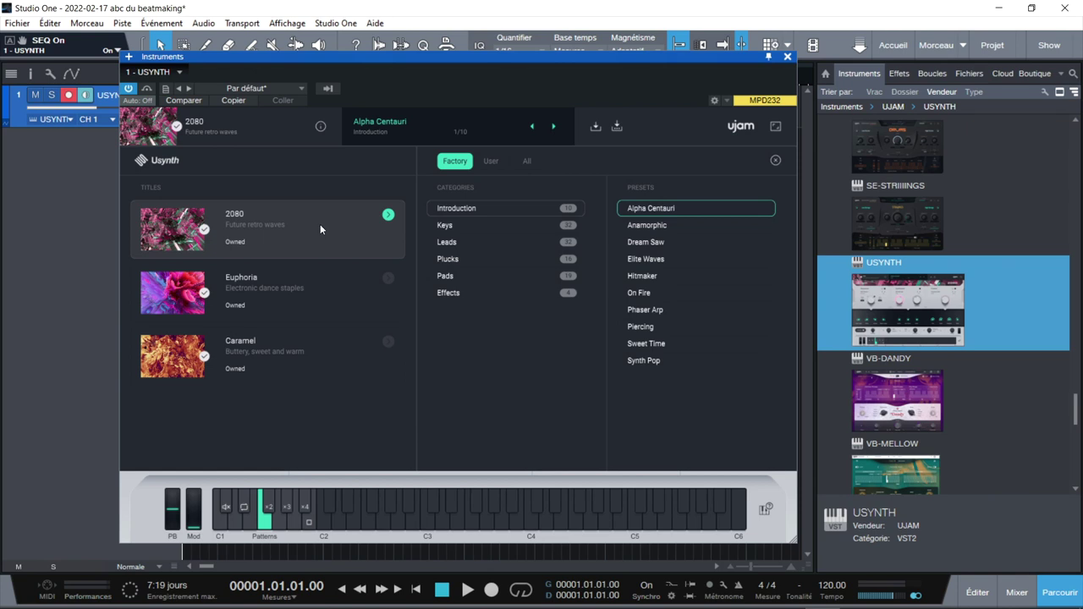
left_click(270, 276)
left_click(256, 341)
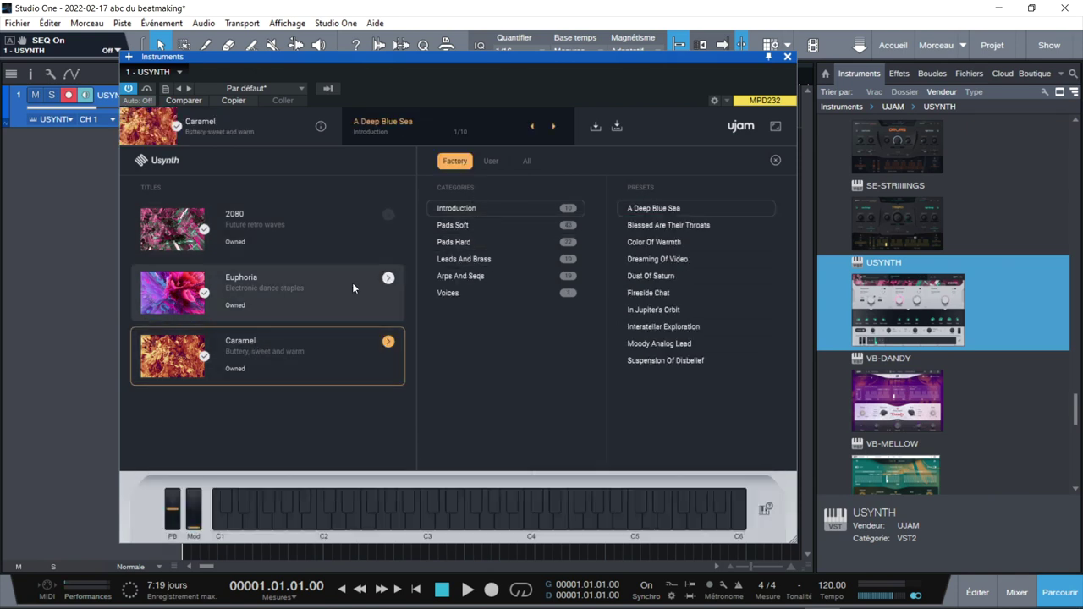
left_click(309, 239)
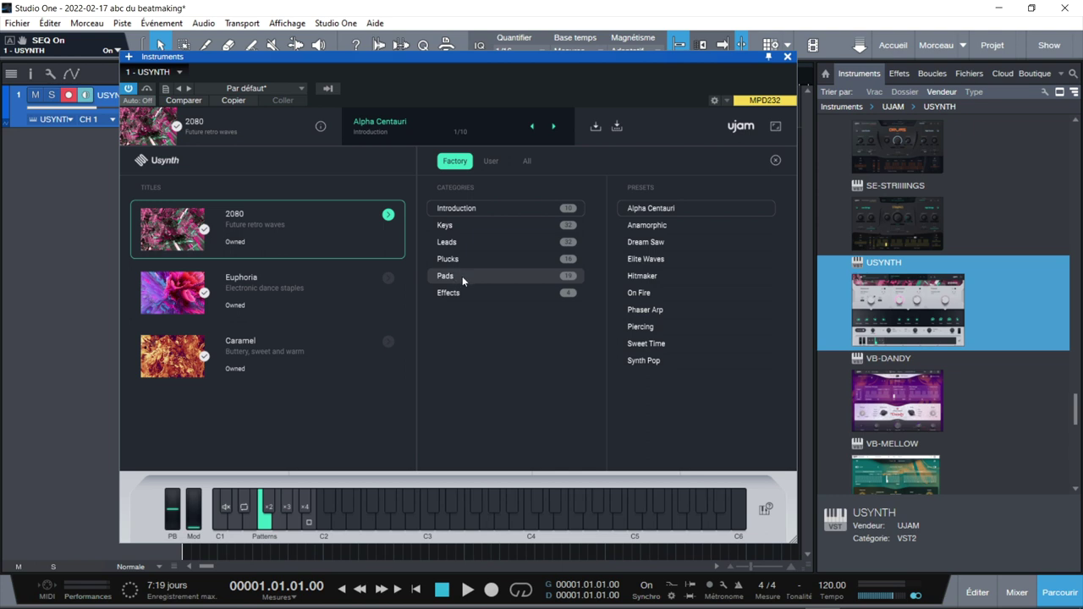
left_click(265, 293)
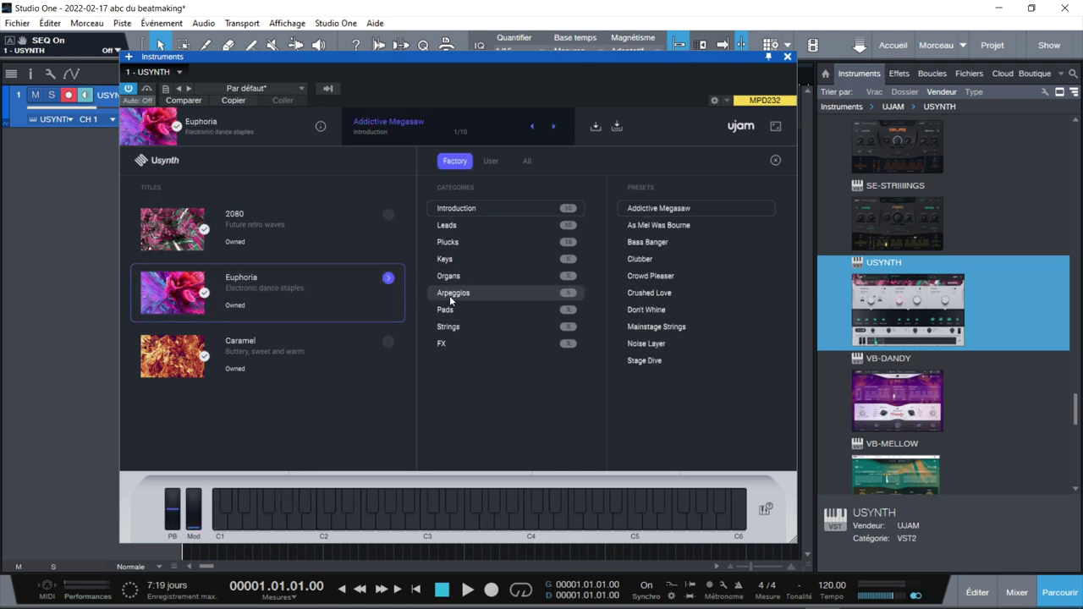
left_click(286, 355)
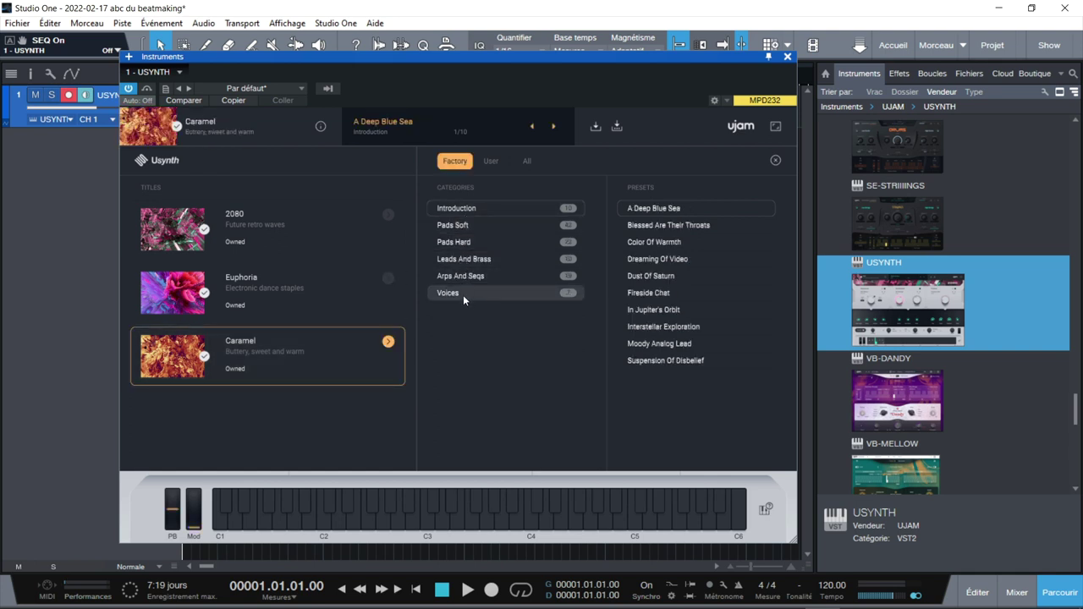
Step: Load the Anamorphic preset from the 2080 title's Introduction category and return to the synth's main view
left_click(303, 229)
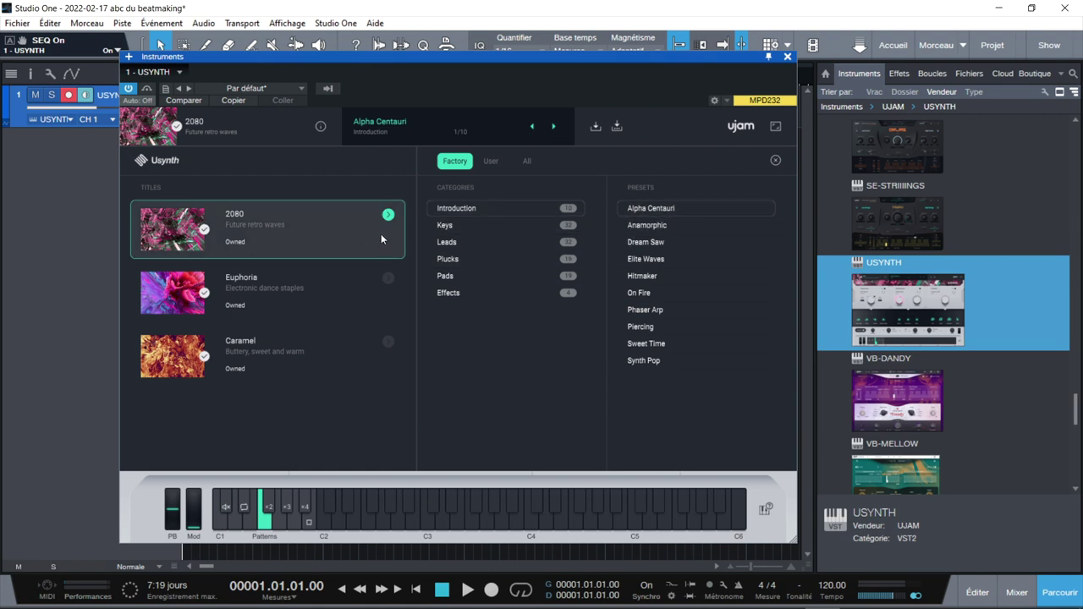
left_click(638, 227)
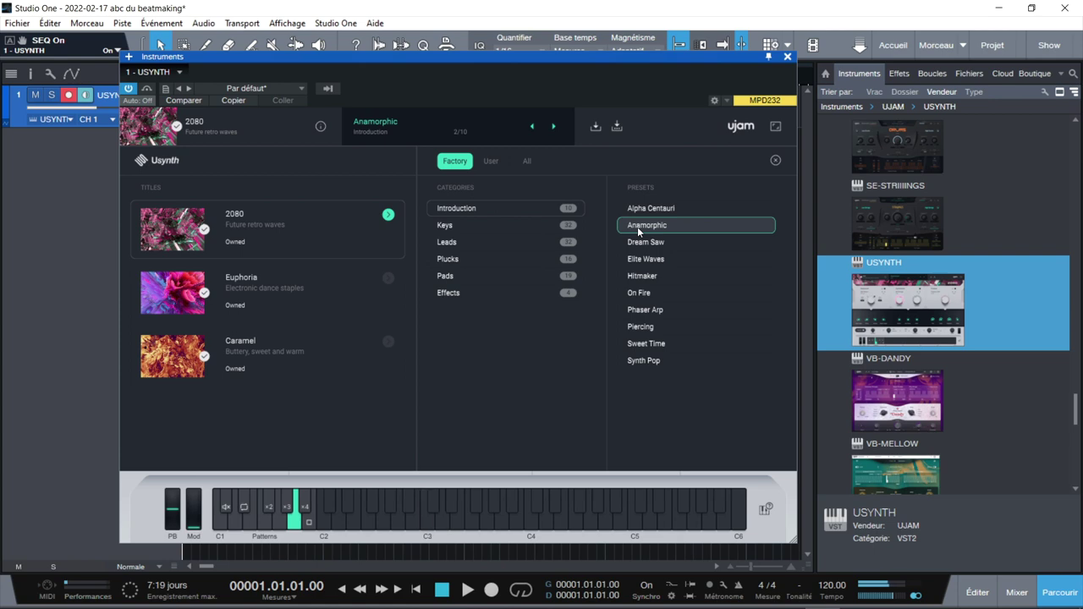
left_click(773, 158)
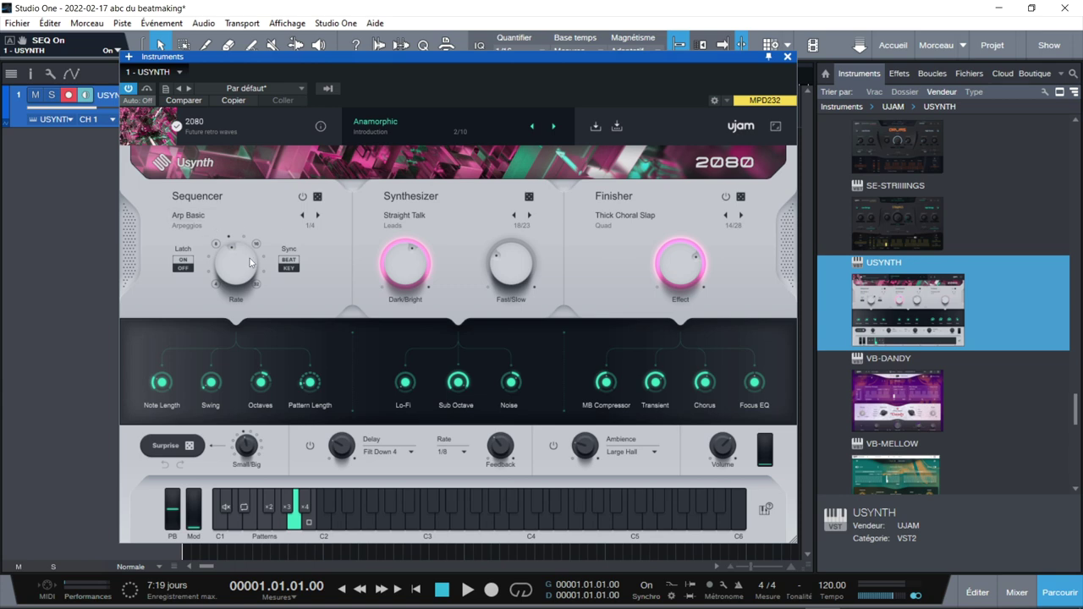
Step: Examine the sequencer's available patterns in the Melodies, Sequences, Arpeggios and Chords categories without choosing one
left_click(218, 217)
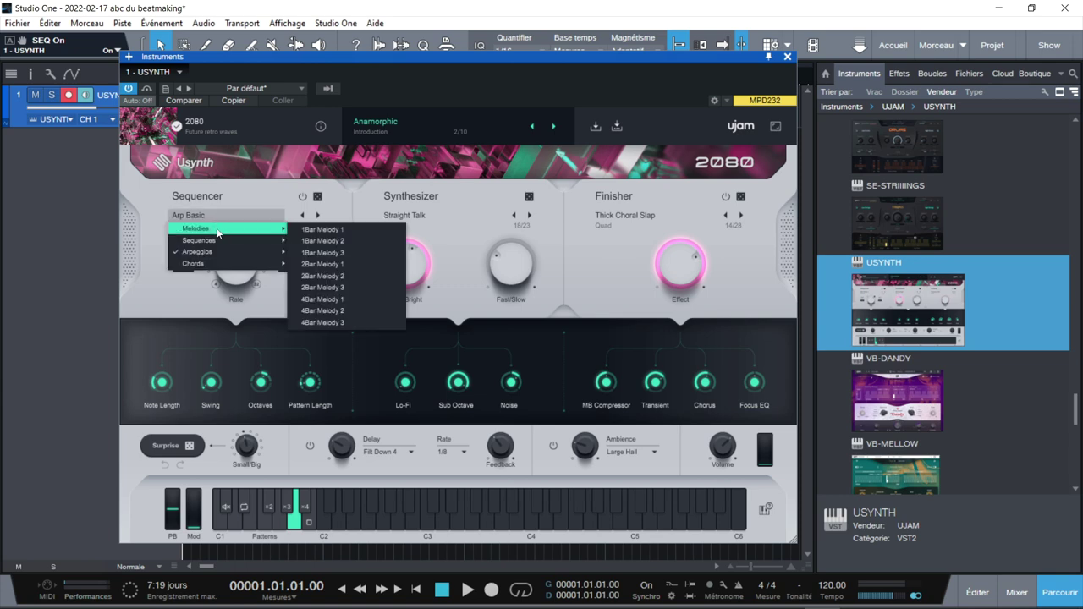
mouse_move(266, 257)
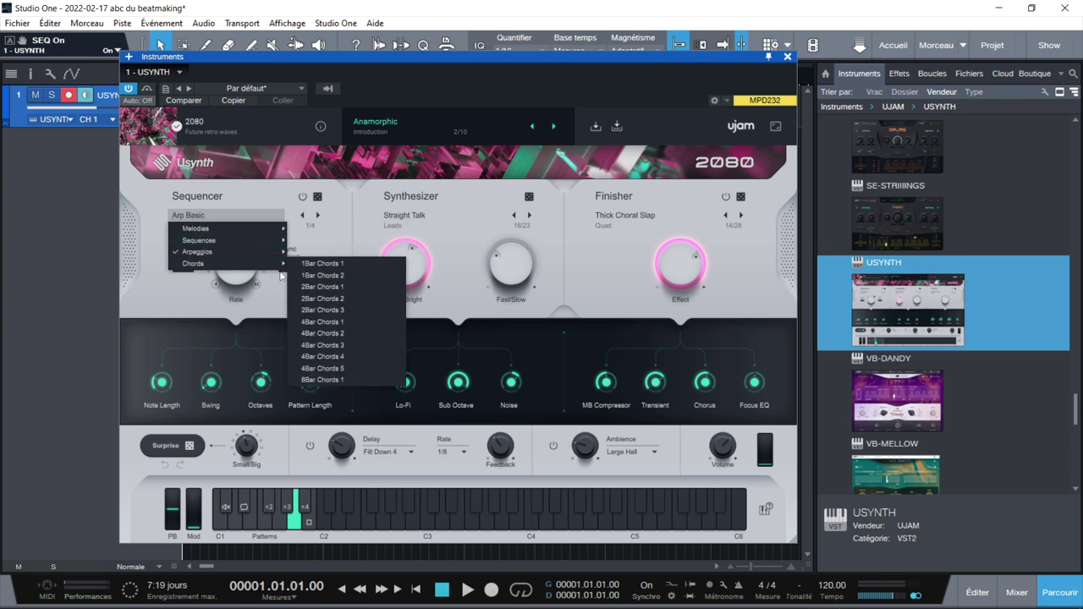
left_click(232, 329)
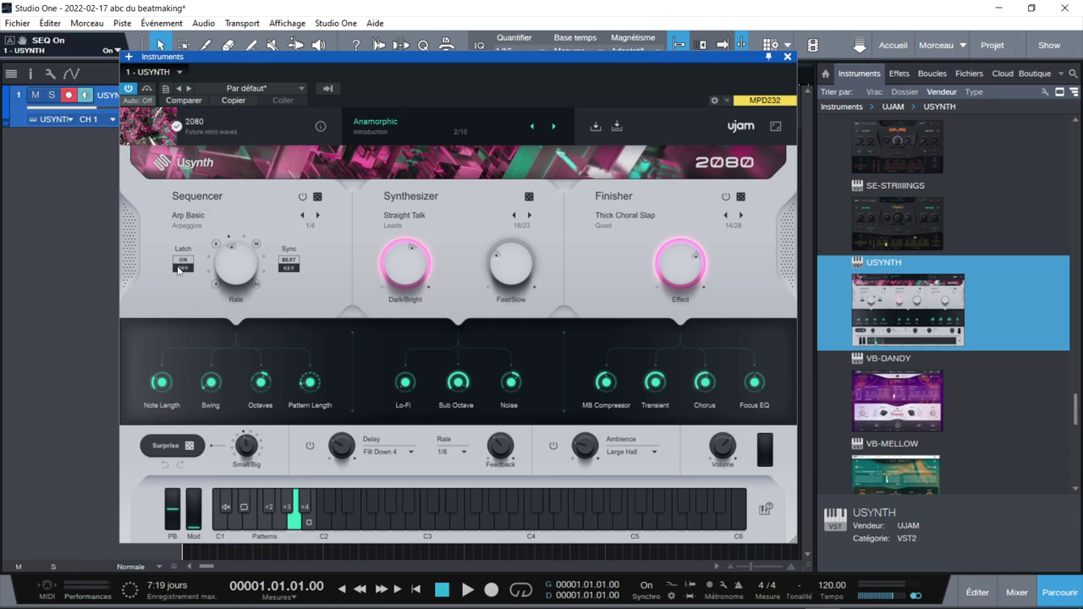
Step: Set the sequencer's Rate to 8 and its Note Length to about 17 %
mouse_move(225, 265)
left_mouse_down()
mouse_move(222, 235)
mouse_move(214, 281)
left_mouse_up()
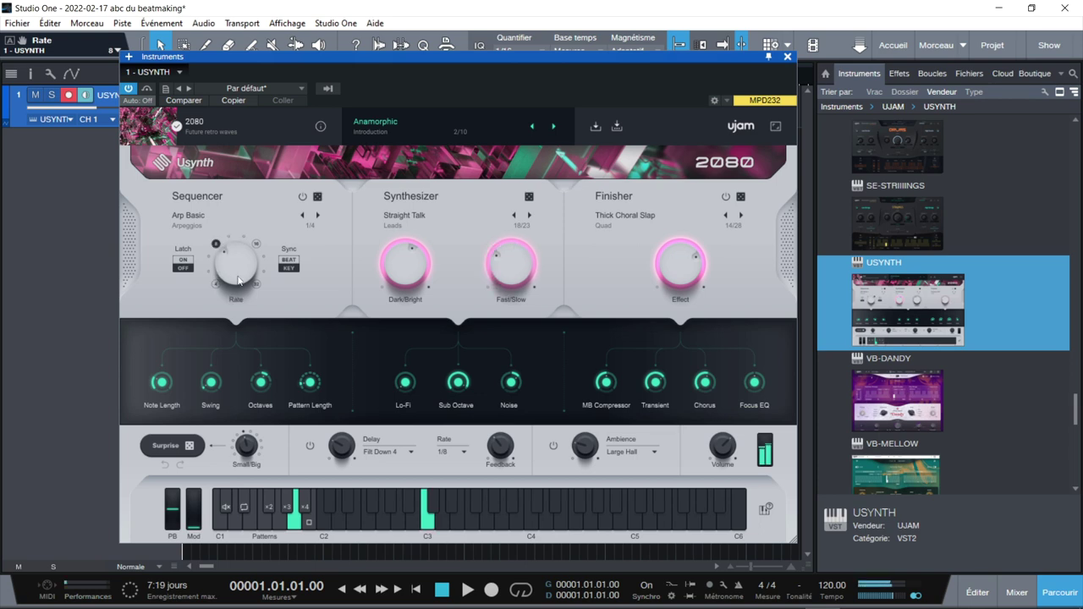
left_click_drag(239, 281, 243, 249)
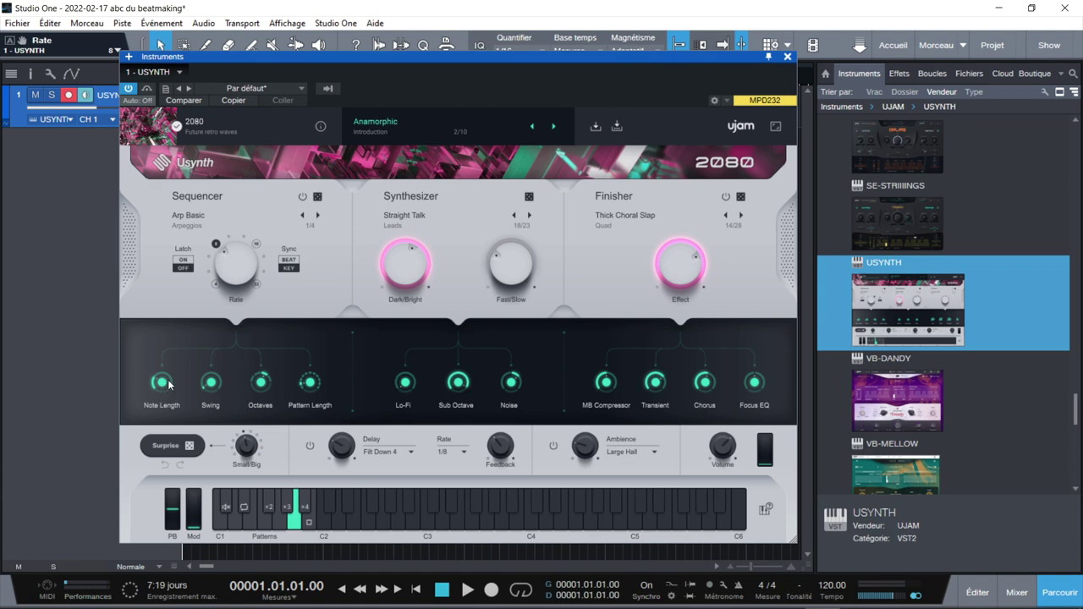
mouse_move(163, 387)
left_mouse_down()
mouse_move(165, 341)
mouse_move(161, 408)
left_mouse_up()
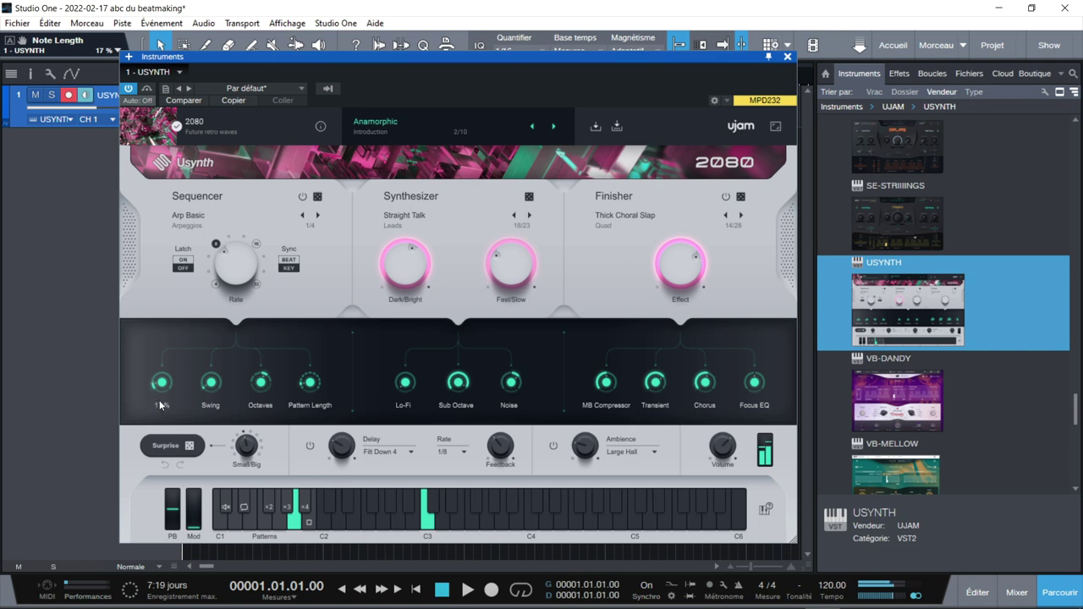
Step: Adjust the sequencer's Swing to about 12 %, raise its Octaves, and set the Pattern Length to 8
left_click_drag(209, 383, 213, 343)
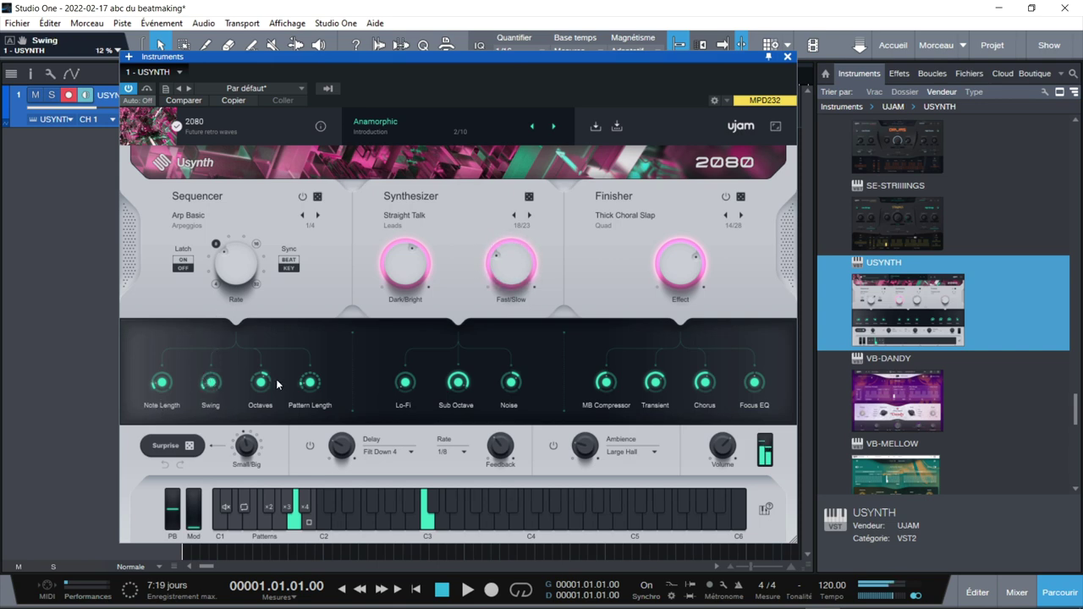
left_click_drag(259, 404, 272, 322)
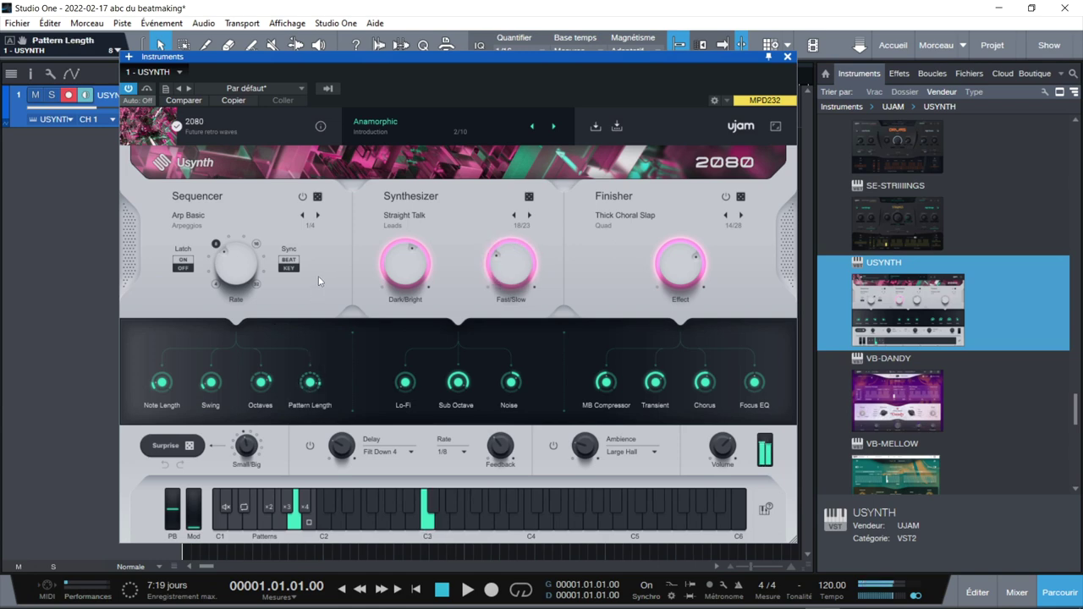
mouse_move(313, 391)
left_mouse_down()
mouse_move(313, 373)
mouse_move(308, 482)
mouse_move(322, 348)
mouse_move(314, 396)
mouse_move(315, 383)
left_mouse_up()
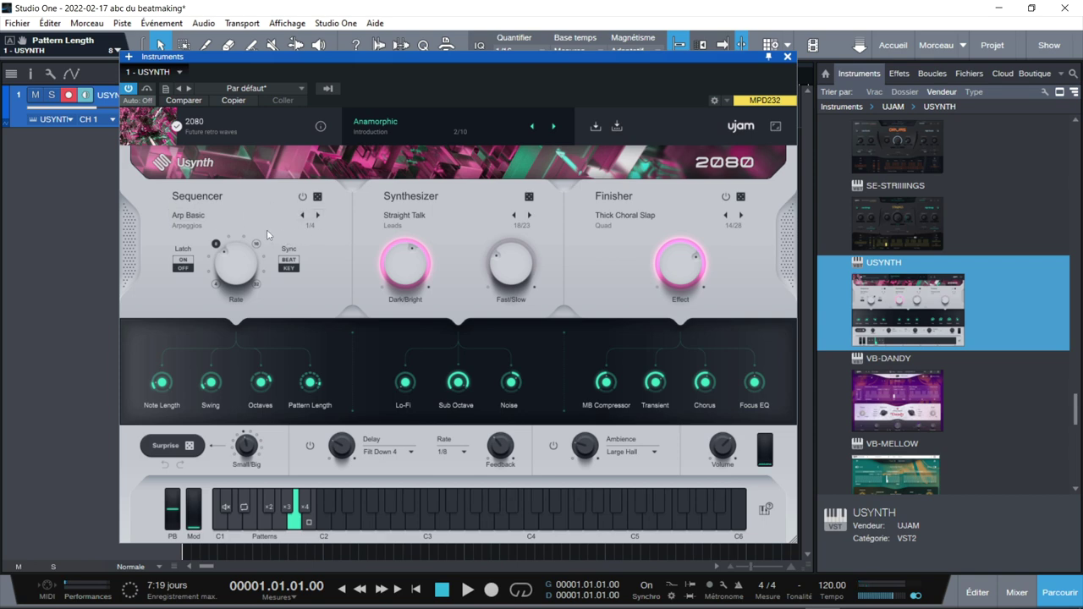
Step: Change the sequencer pattern to 1Bar Melody 1 from the Melodies category
left_click(224, 215)
mouse_move(230, 229)
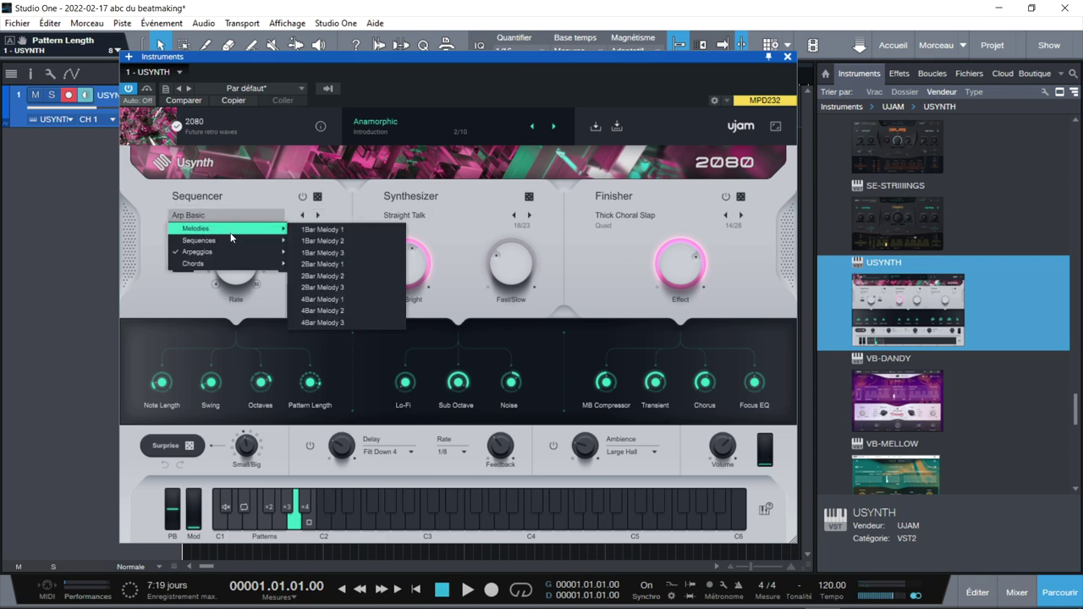
left_click(323, 229)
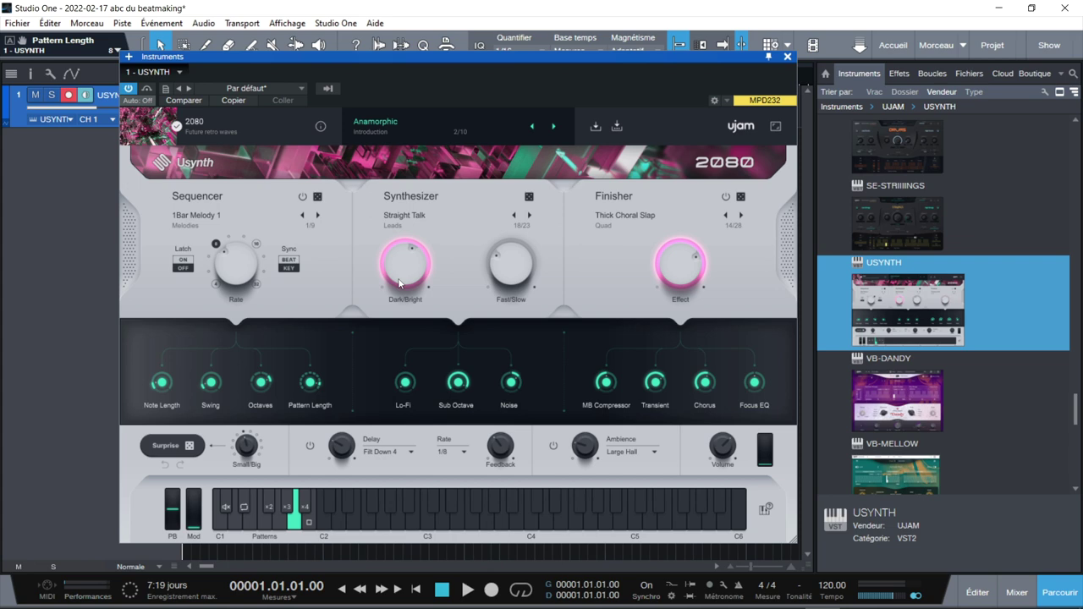
Step: Sweep the Straight Talk sound's two main synthesizer controls, ending with Fast/Slow at 100 % and Dark/Bright at 92.5 %
left_click_drag(407, 281, 407, 227)
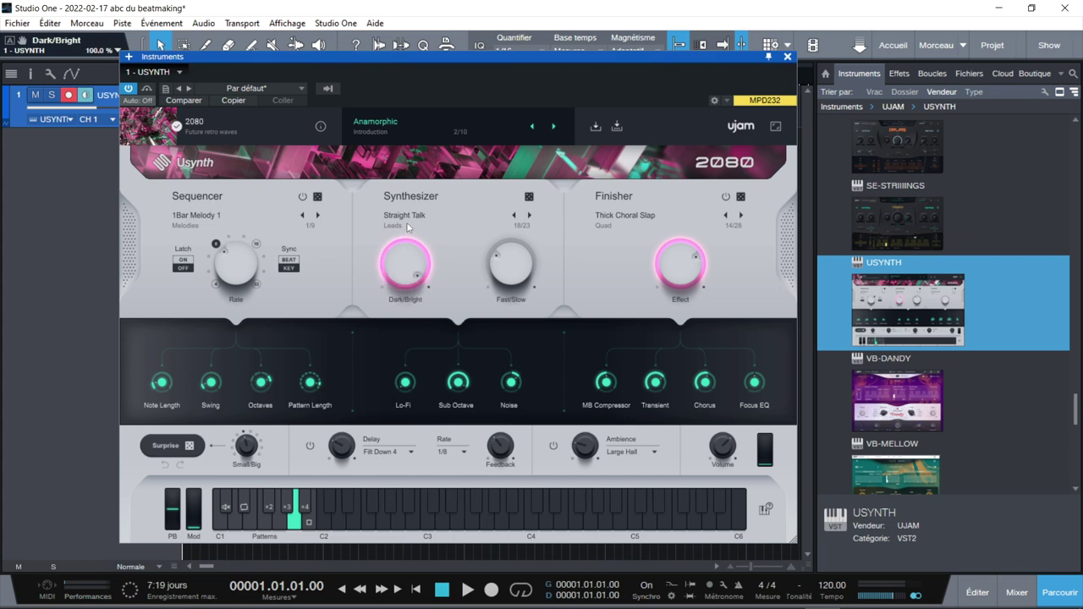
left_click_drag(408, 227, 393, 396)
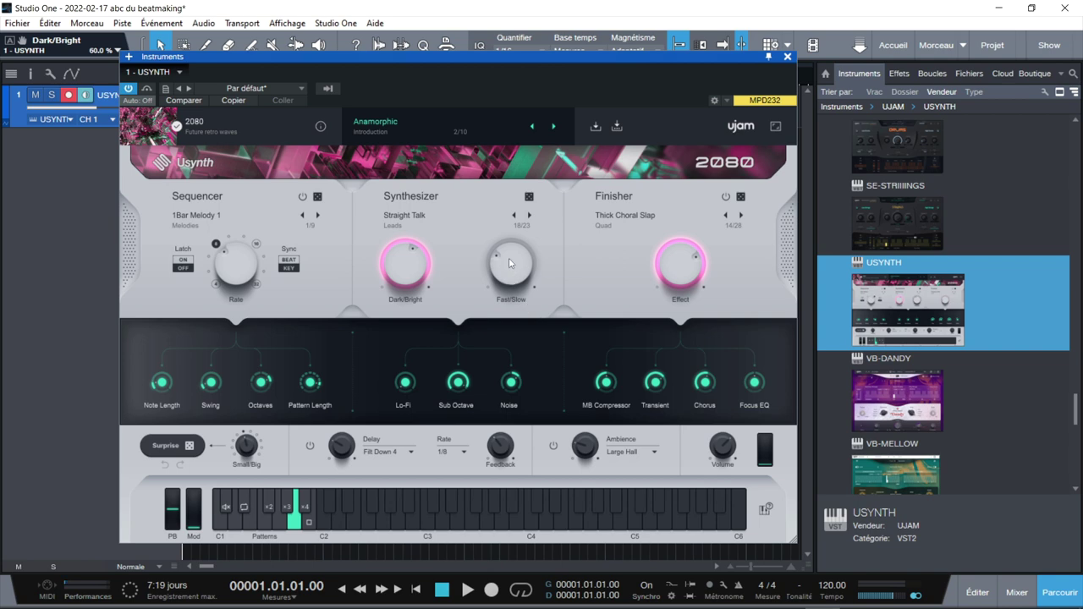
left_click_drag(510, 264, 506, 279)
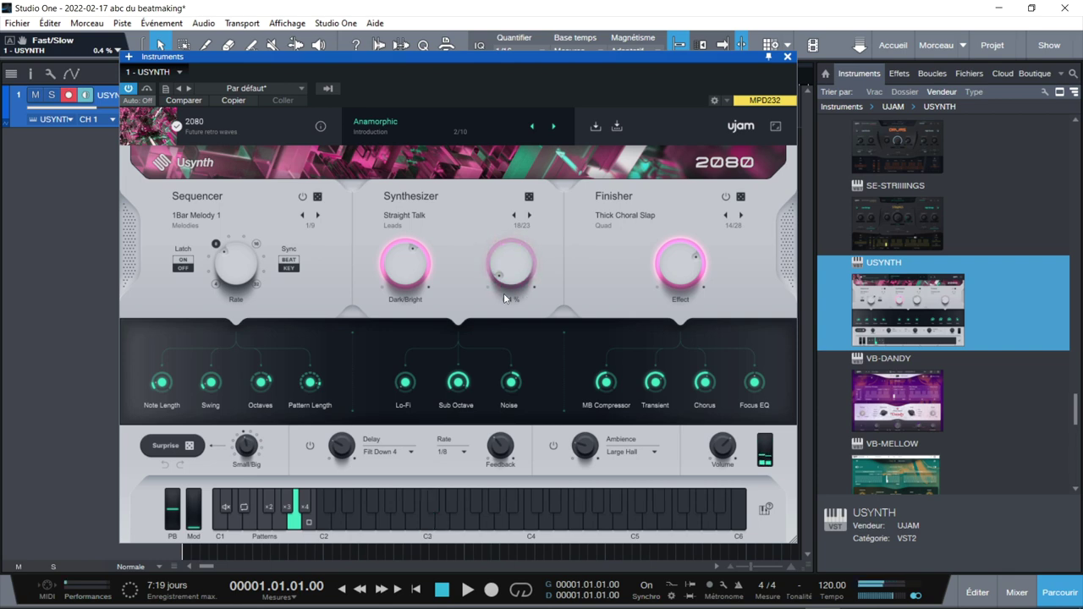
left_click_drag(503, 293, 507, 184)
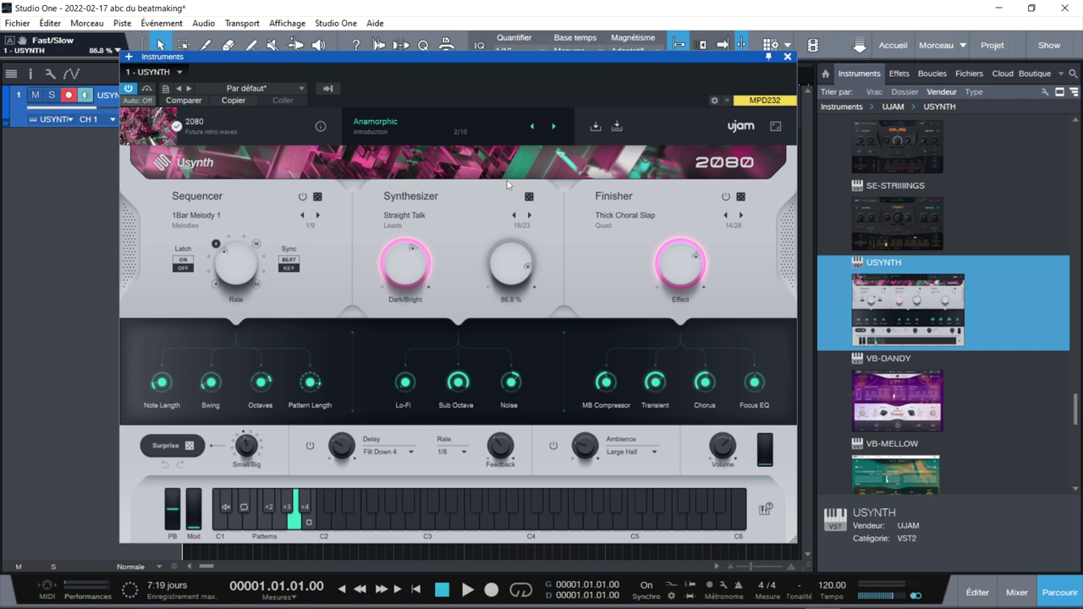
mouse_move(507, 180)
left_mouse_down()
mouse_move(508, 212)
mouse_move(506, 163)
left_mouse_up()
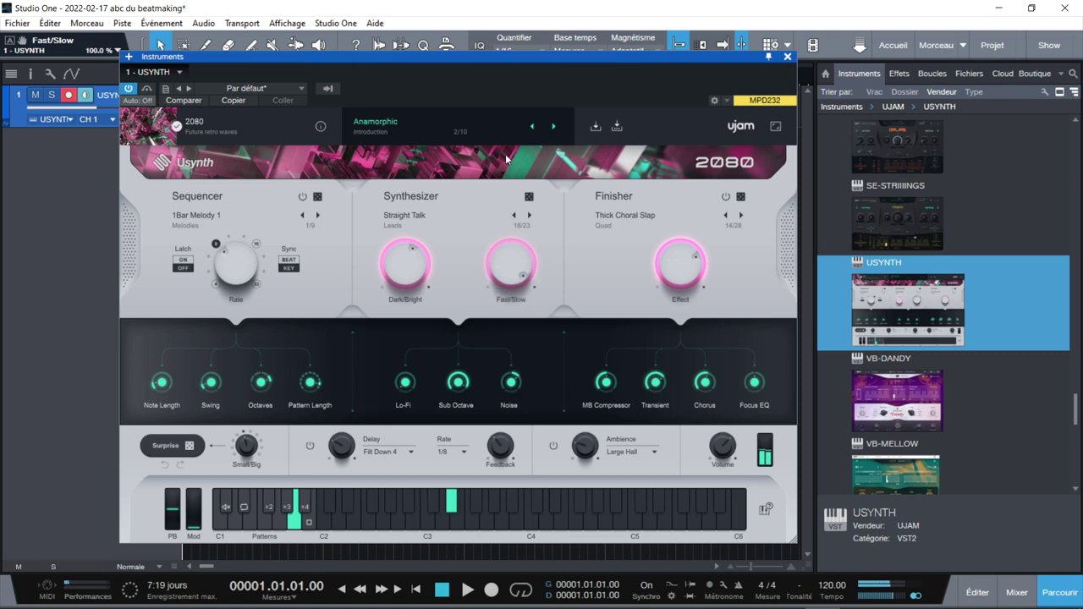
mouse_move(404, 262)
left_click_drag(404, 263, 405, 223)
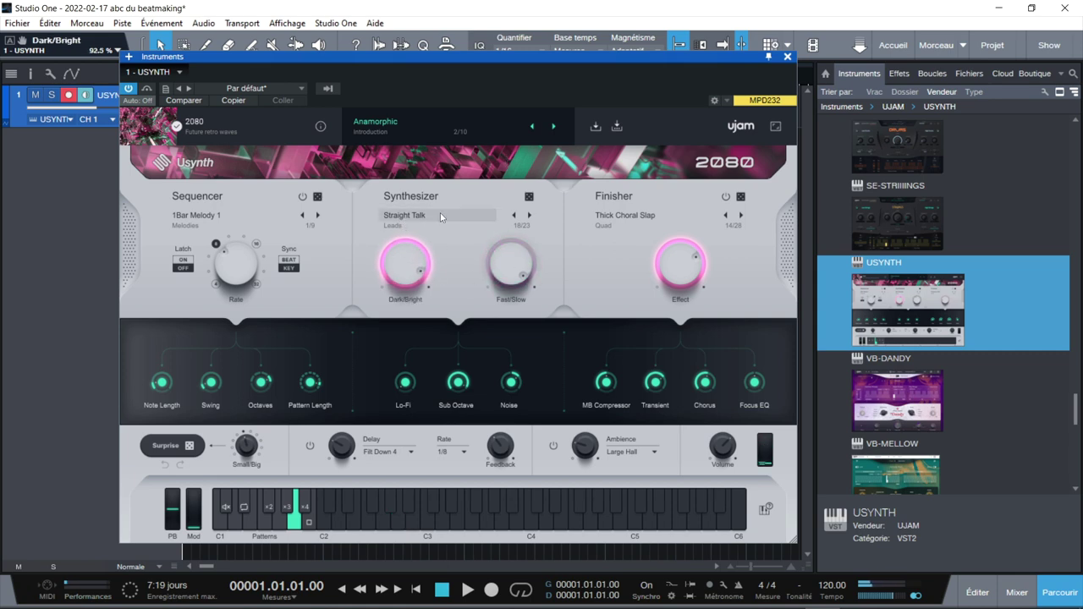
Step: Switch the synthesizer sound to DX Love from the Keys category
left_click(434, 217)
mouse_move(430, 230)
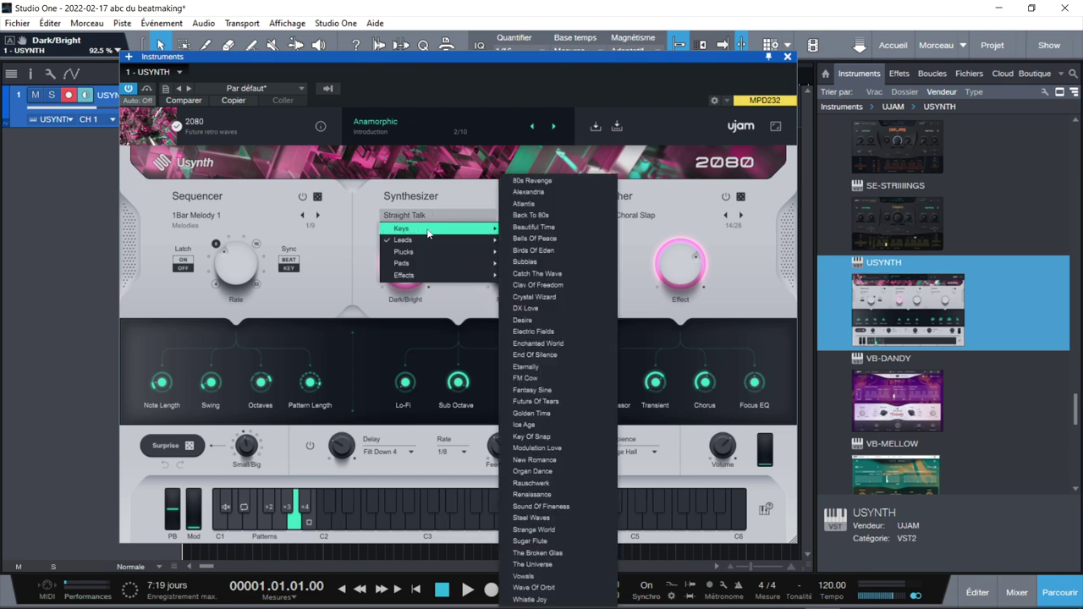
left_click(542, 309)
Step: Shape the DX Love sound with Dark/Bright at 100 %, a lower Fast/Slow, more Get Nasty and Octave Tune at 0 %
left_click_drag(421, 287, 420, 227)
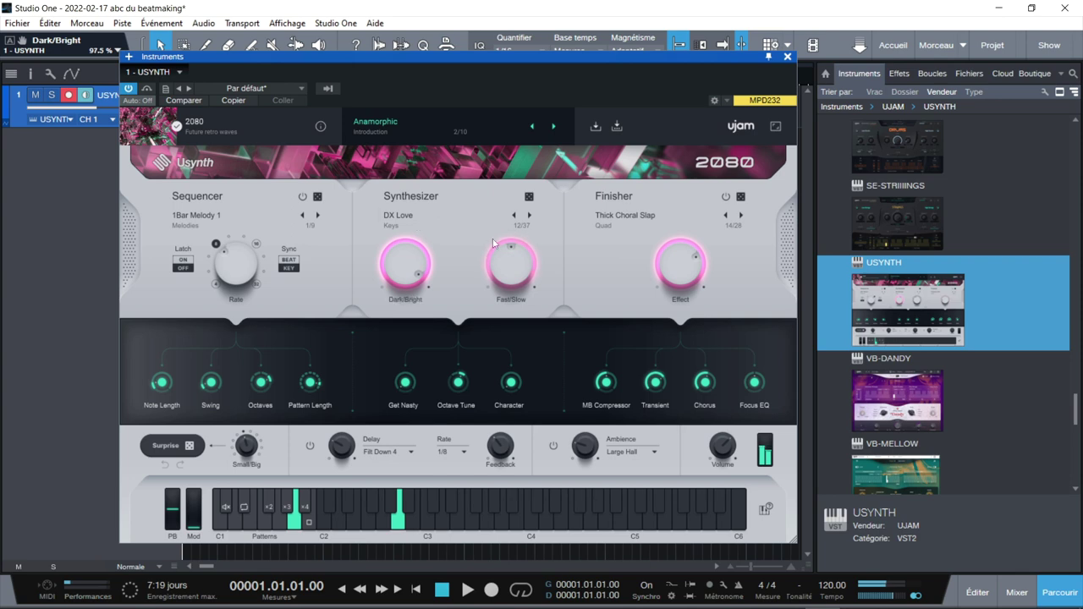
left_click_drag(488, 276, 485, 320)
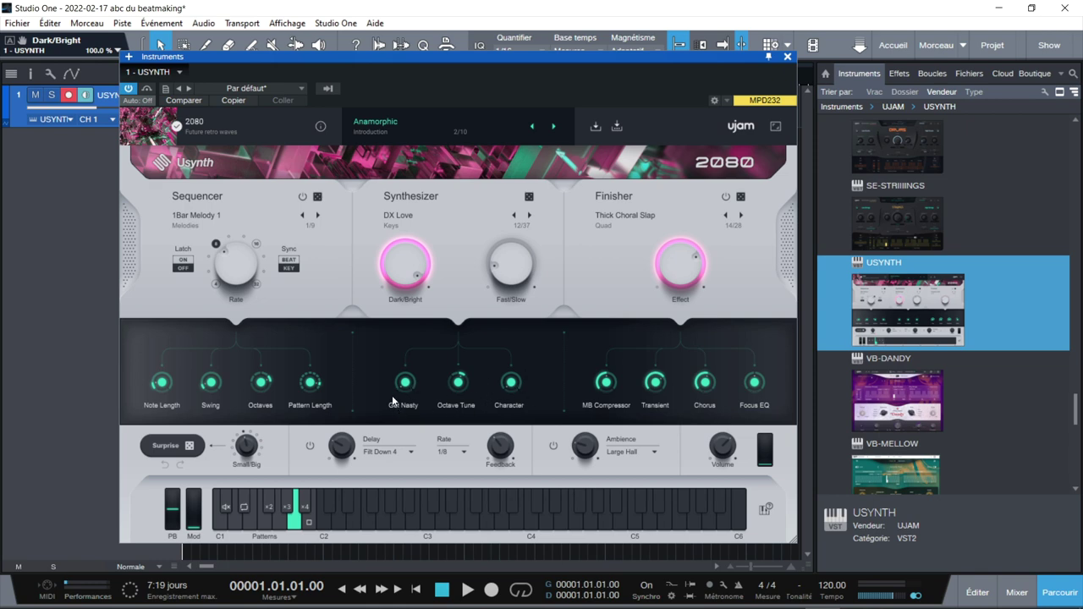
left_click_drag(408, 388, 411, 338)
left_click(458, 382)
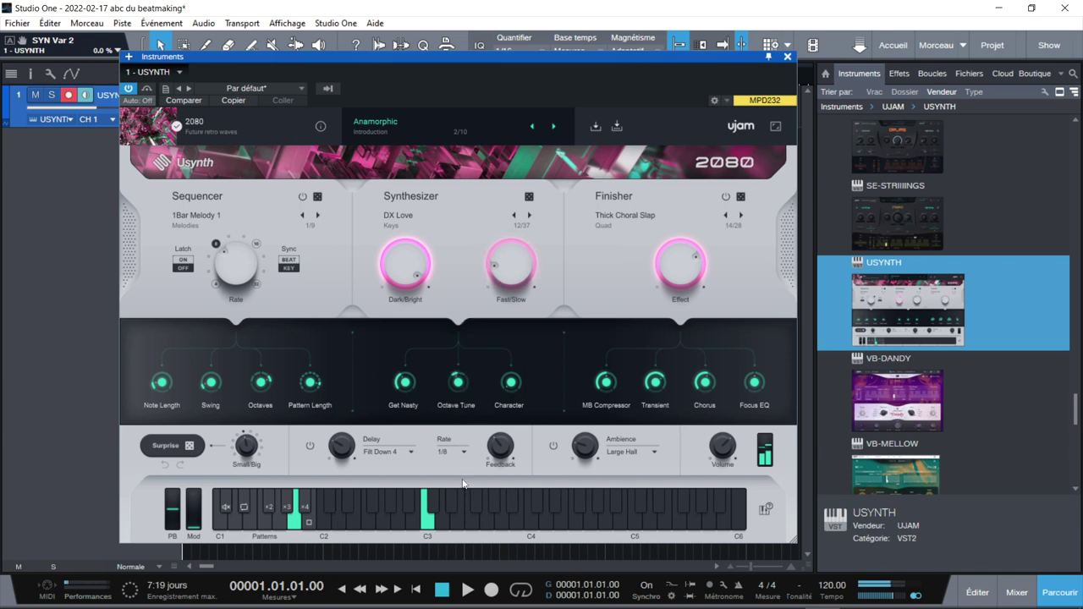
Step: Adjust the DX Love sound's Character, with Fast/Slow at 27.1 % and Dark/Bright at 70.1 %
left_click_drag(511, 383, 510, 352)
left_click_drag(517, 269, 536, 245)
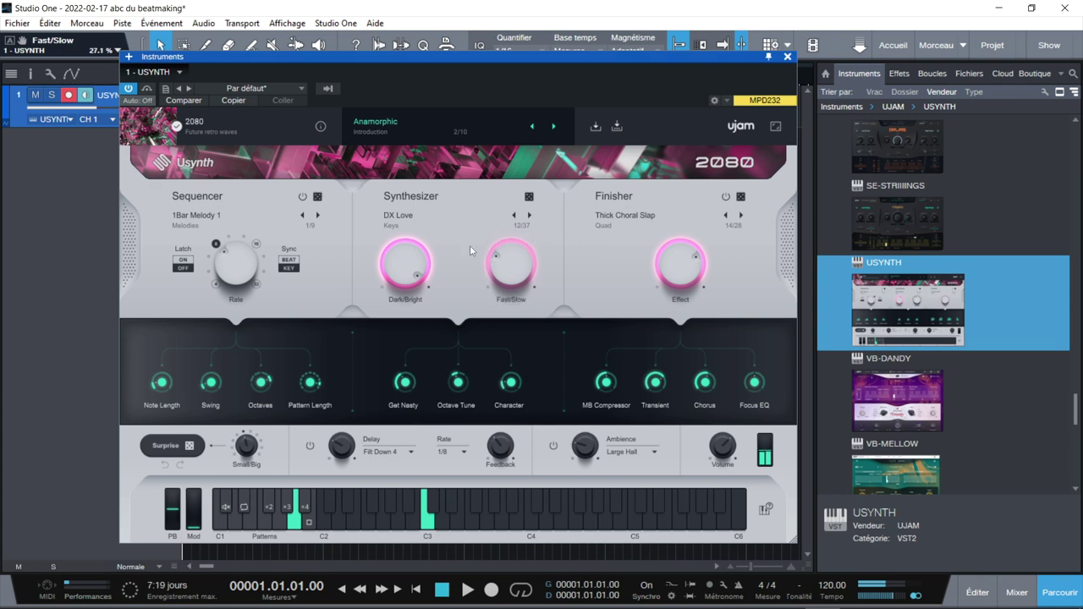
left_click_drag(414, 273, 413, 284)
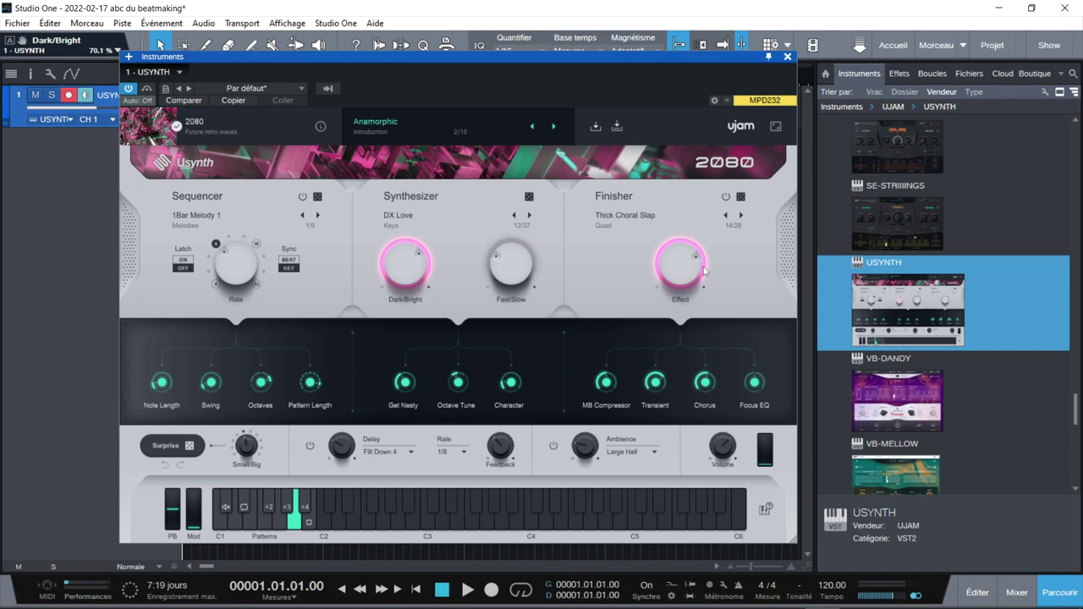
Step: Switch the finisher to AutoWah from the Single category, adjust its parameters and set Effect to 65
left_click_drag(679, 248, 676, 266)
left_click(626, 215)
mouse_move(616, 228)
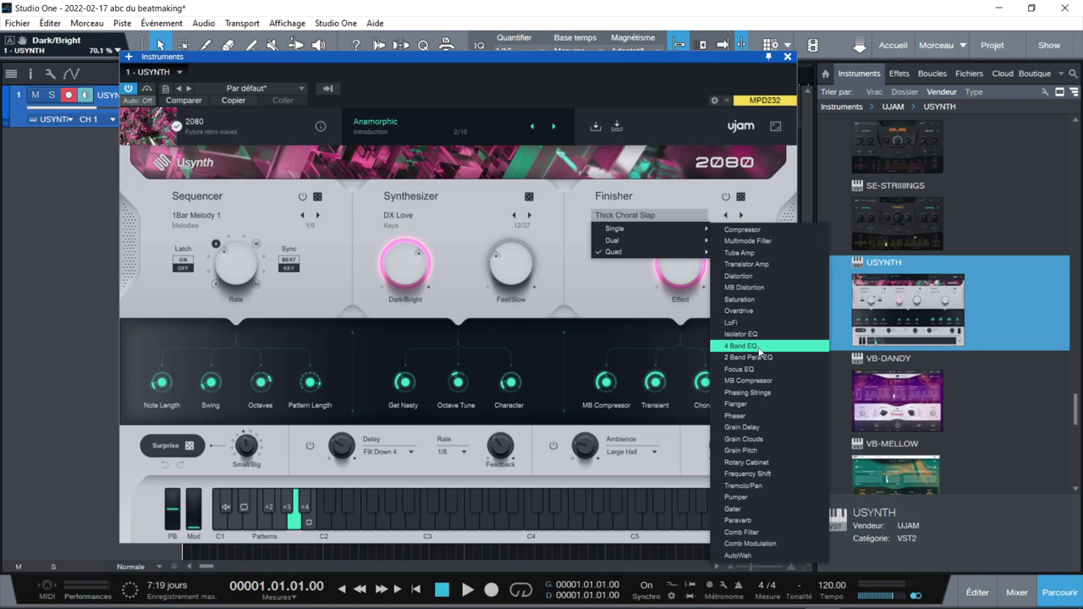
left_click(741, 555)
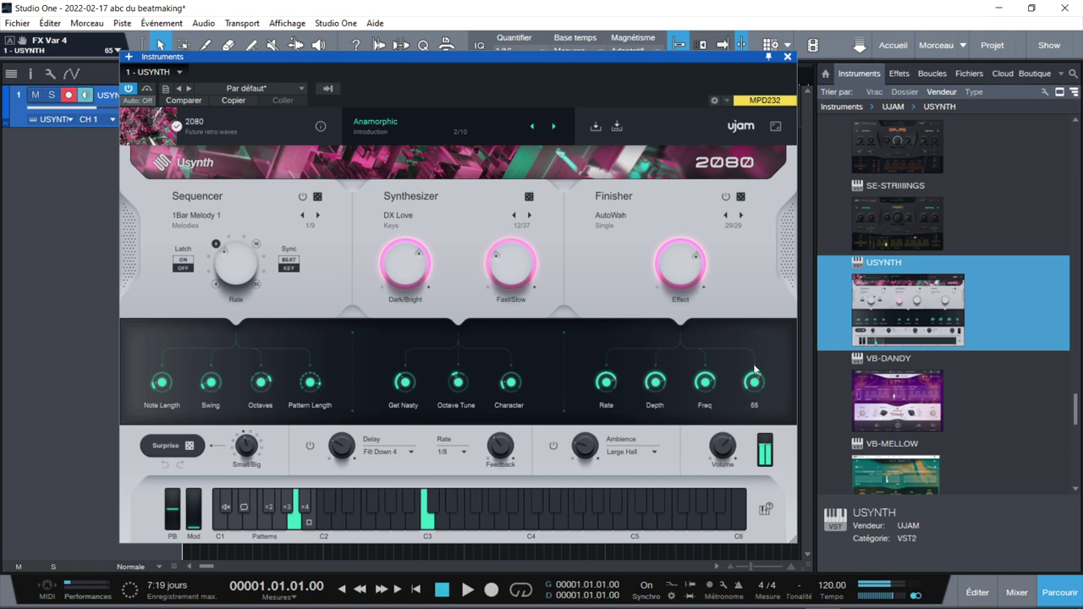
left_click_drag(601, 393, 613, 414)
left_click_drag(671, 276, 648, 288)
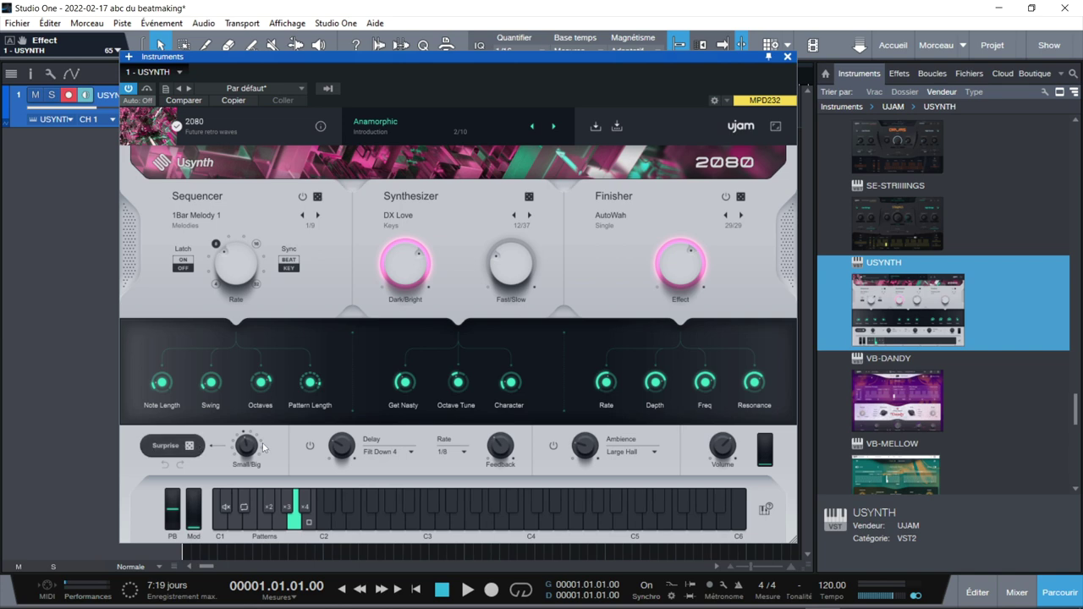
Step: Adjust the Small/Big amount for Surprise and randomize the whole patch
left_click_drag(248, 448, 242, 499)
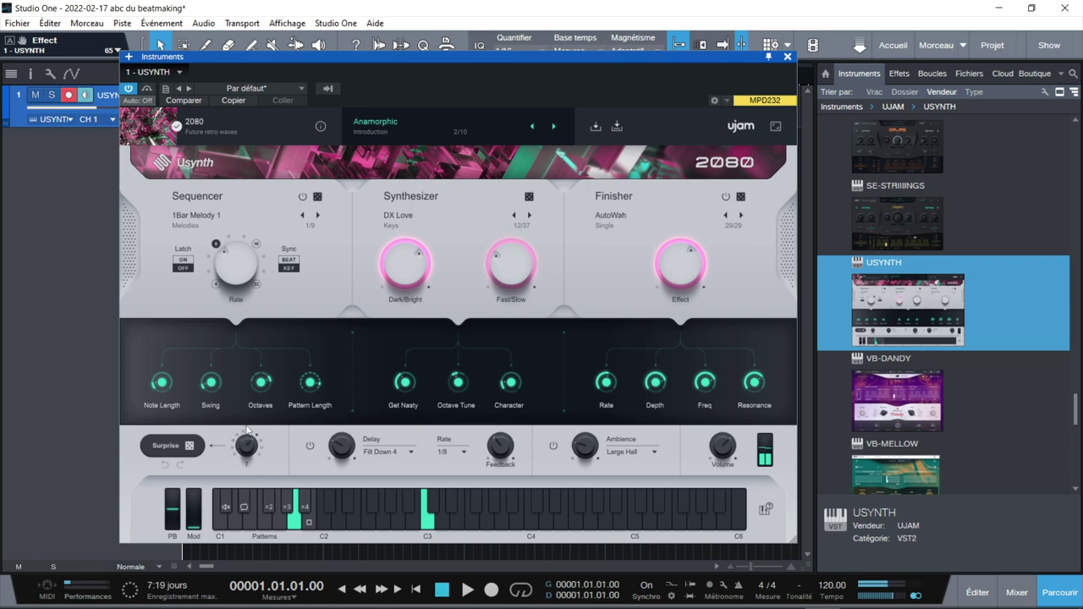
left_click(193, 449)
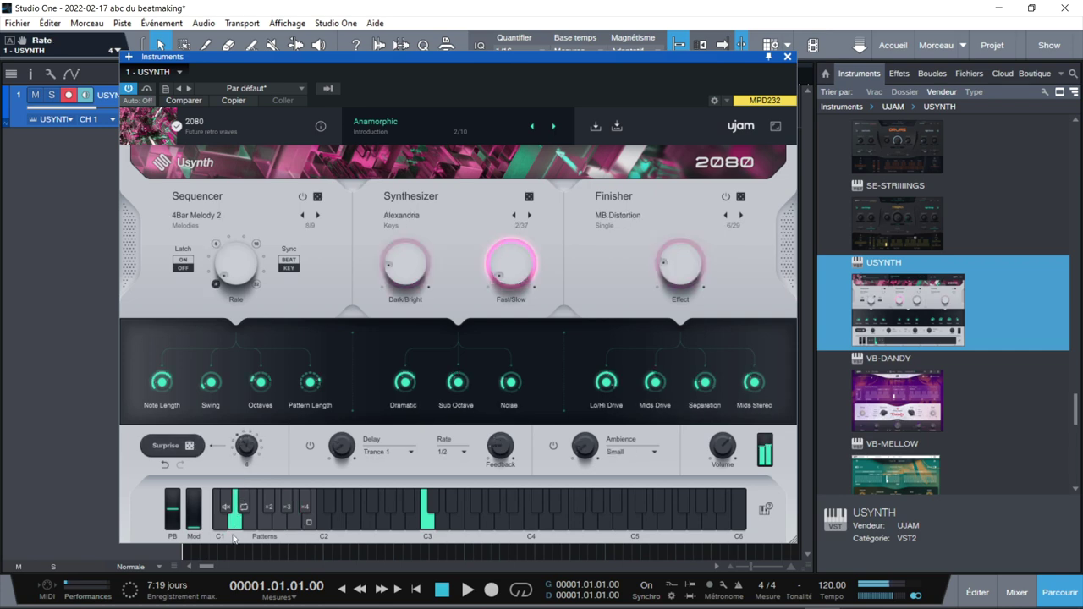
left_click(178, 446)
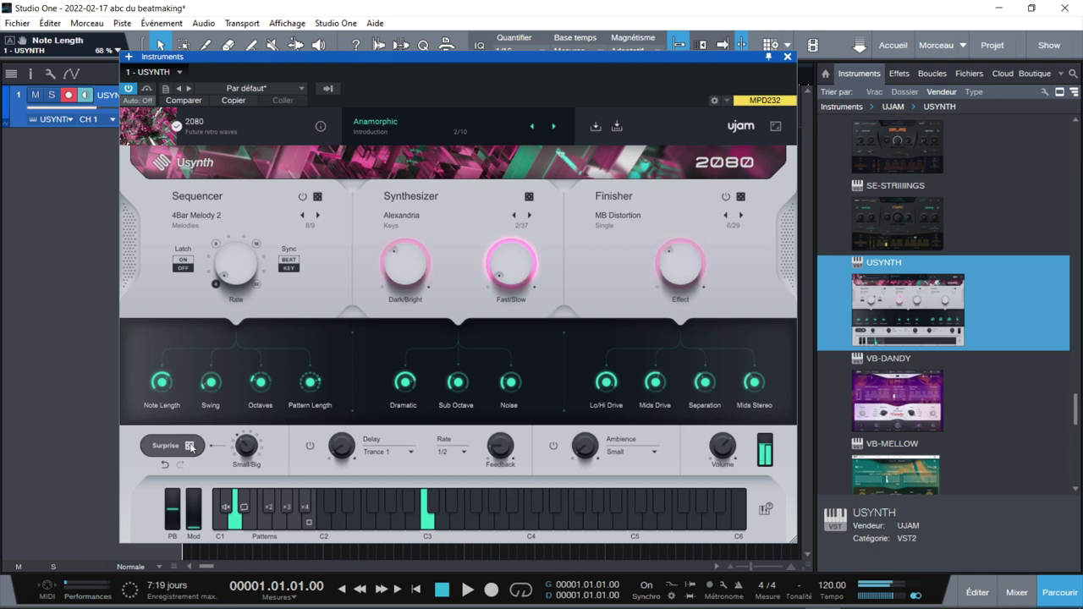
Step: Try other pattern keys on the randomized patch and set the sequencer rate to 16D
left_click(263, 517)
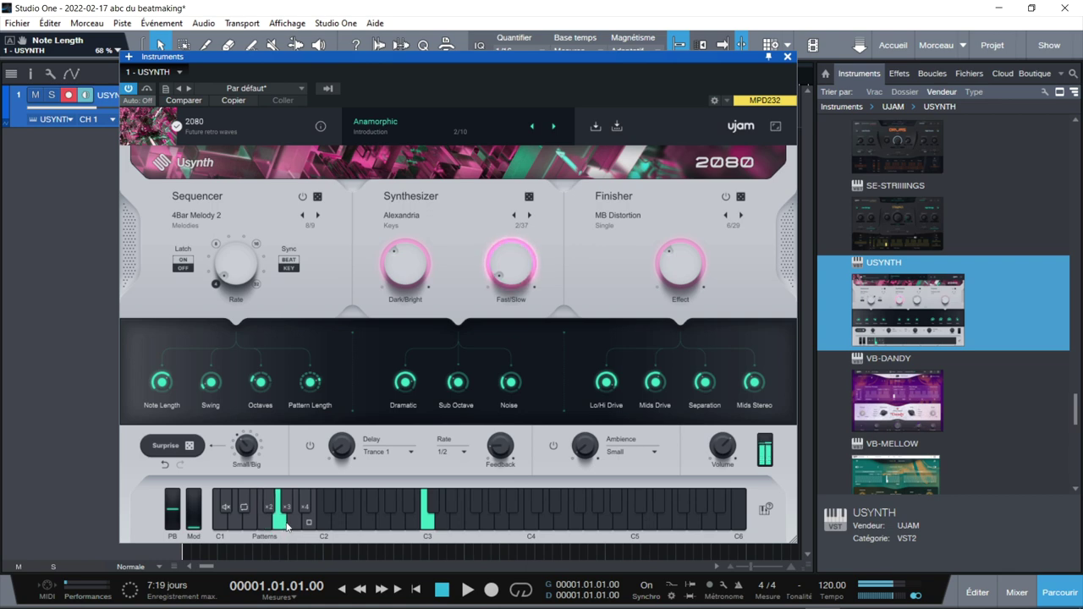
left_click(288, 524)
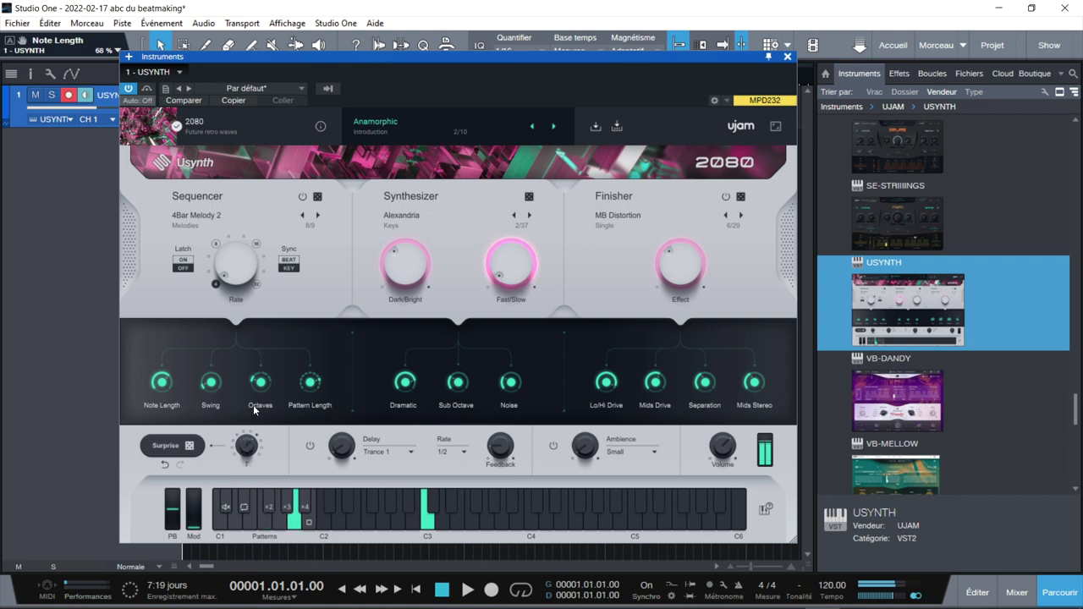
left_click_drag(240, 270, 243, 202)
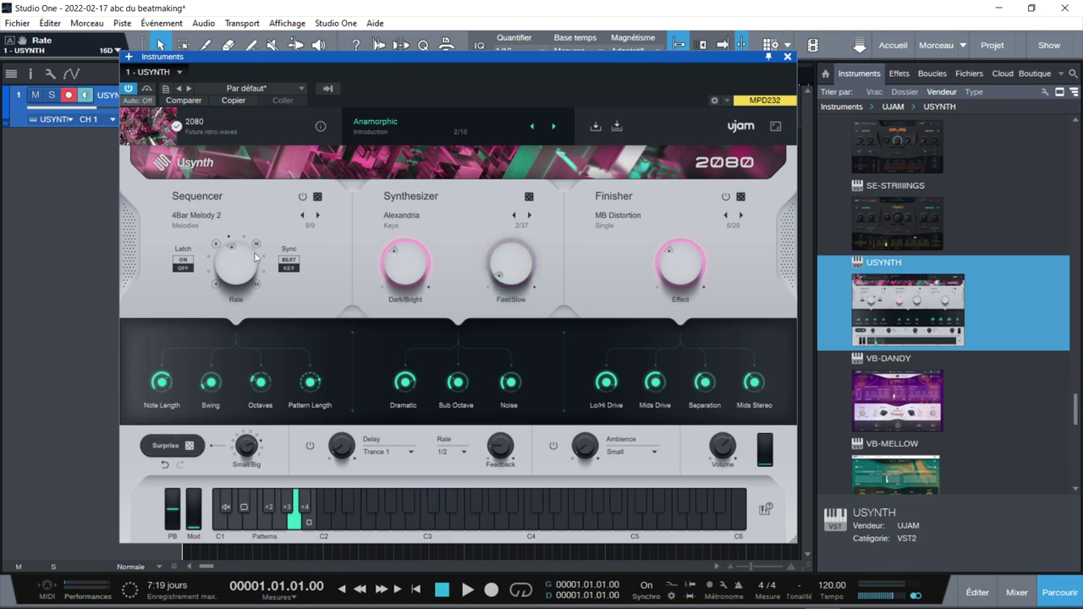
Step: Turn the sequencer off and set the Trance 1 delay to 77 % with a 1/8 rate and more Feedback
left_click(387, 451)
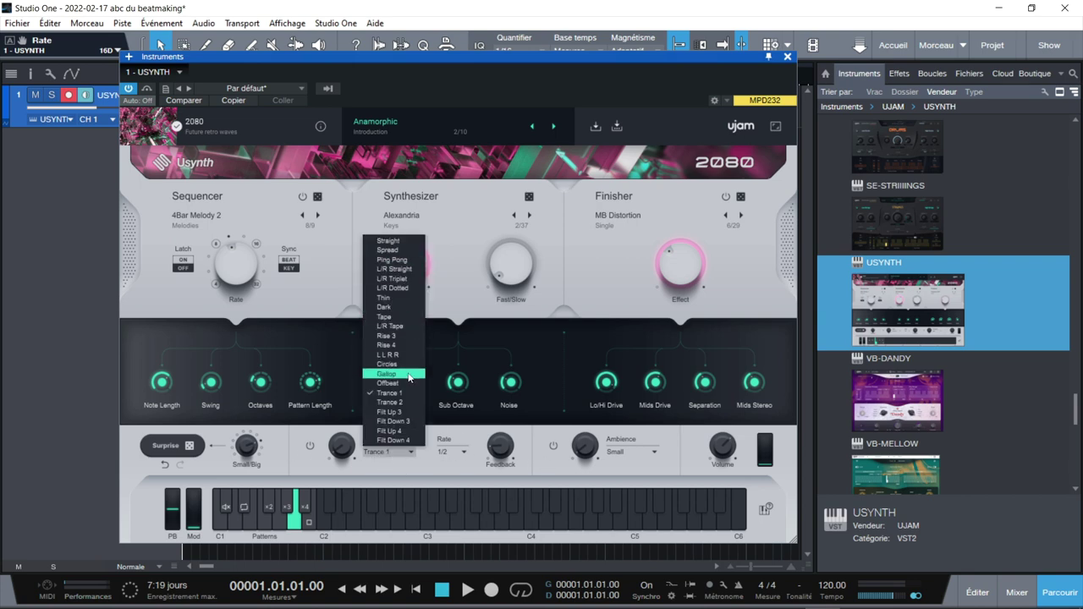
left_click(343, 449)
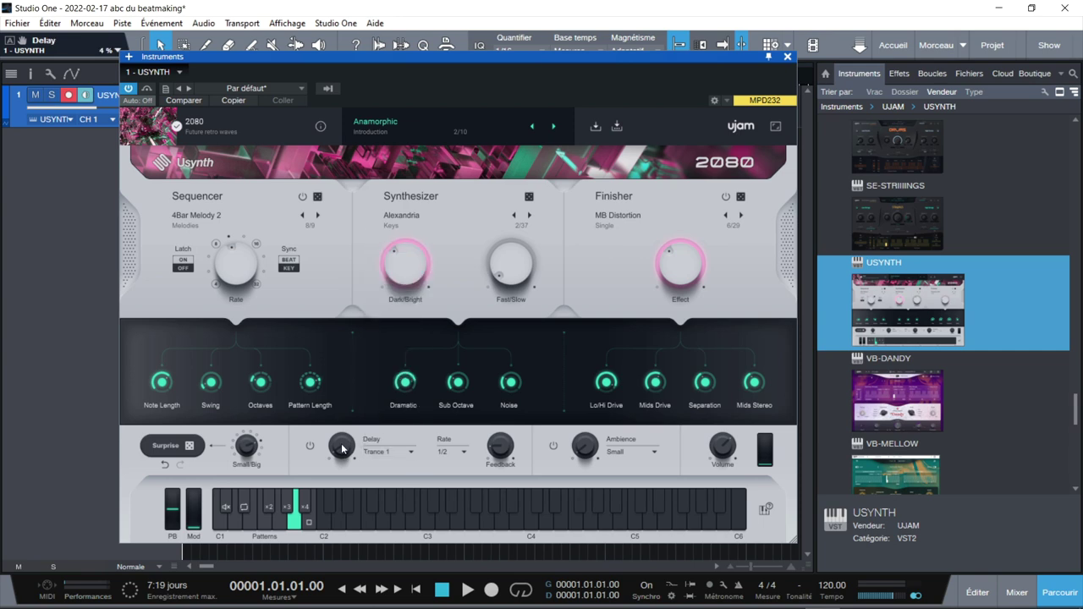
mouse_move(347, 385)
left_mouse_down()
mouse_move(344, 400)
mouse_move(351, 380)
left_mouse_up()
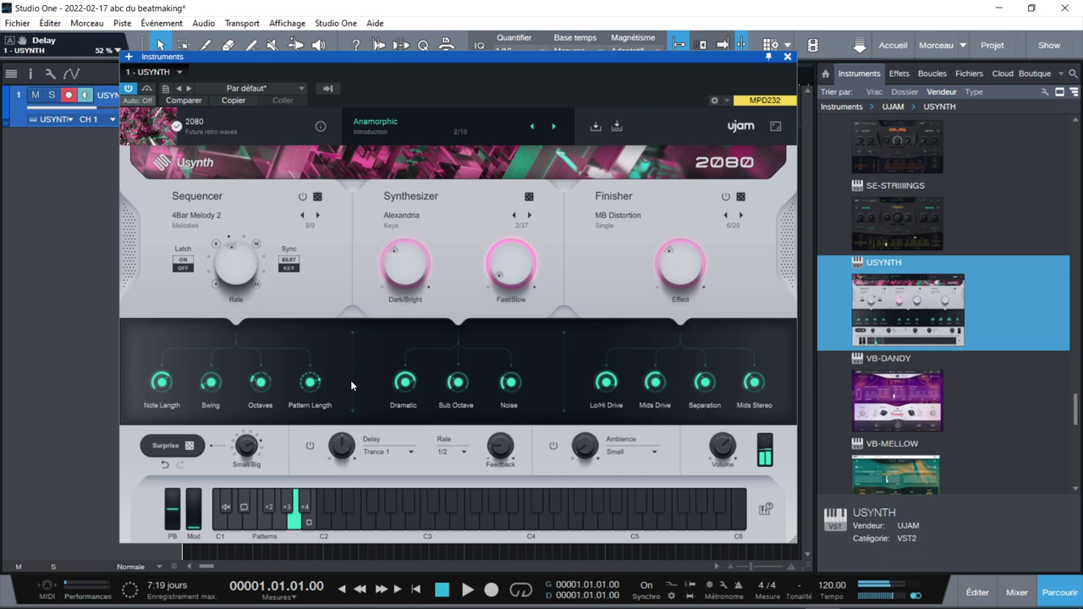
left_click(303, 197)
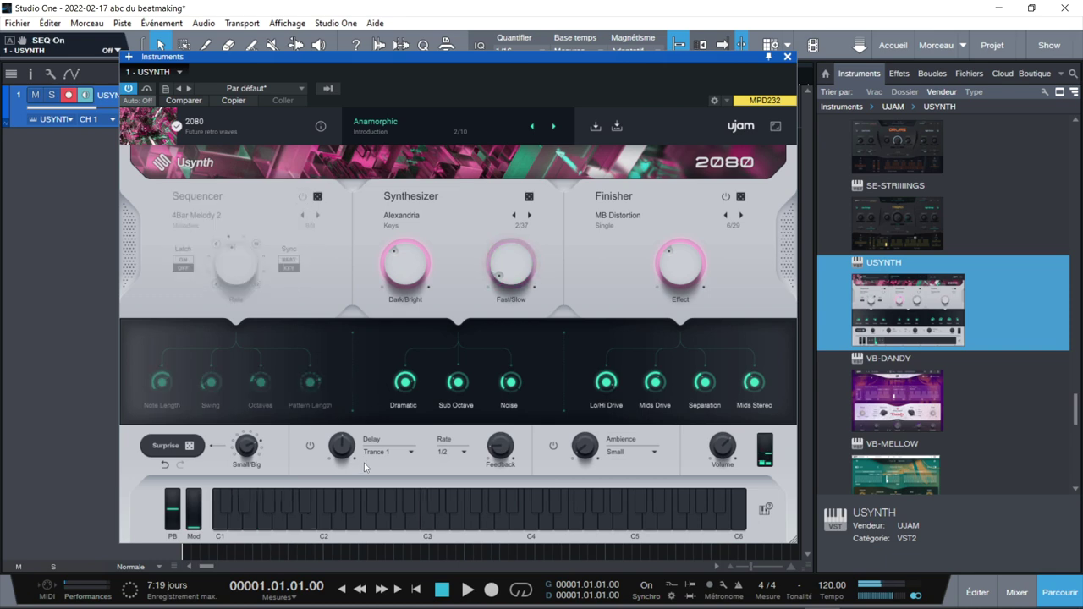
left_click(464, 454)
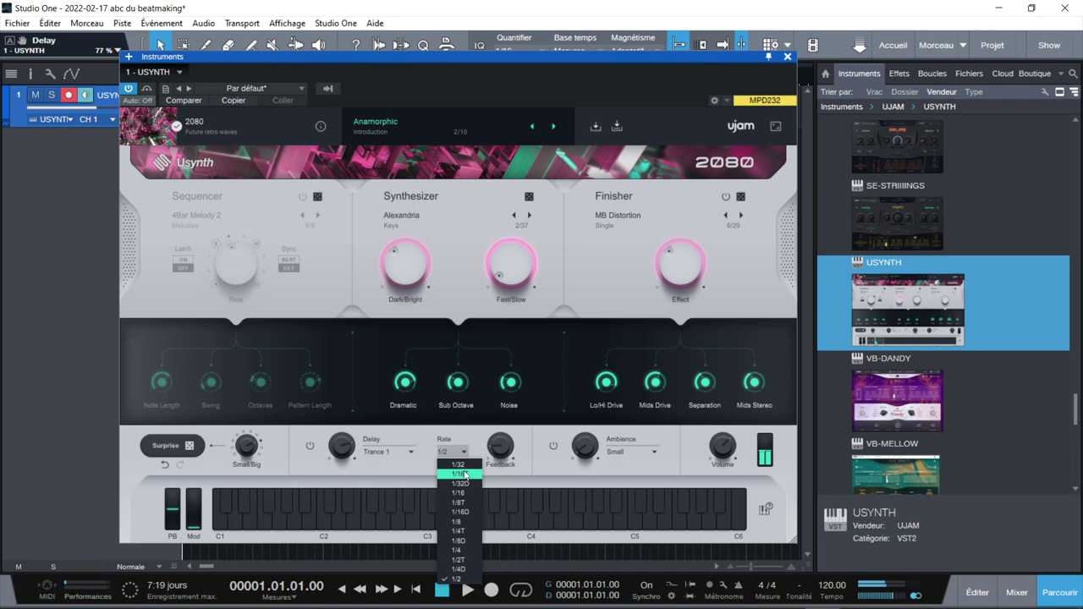
left_click(464, 523)
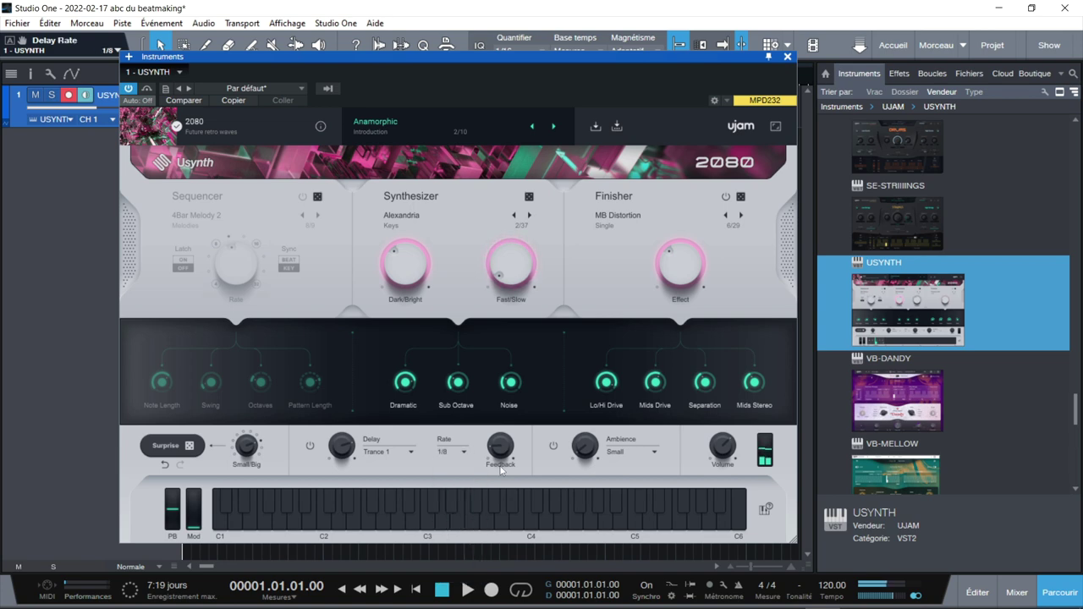
left_click_drag(493, 451, 492, 415)
Step: Set the Ambience type to Room and its amount to 29 %
left_click(585, 457)
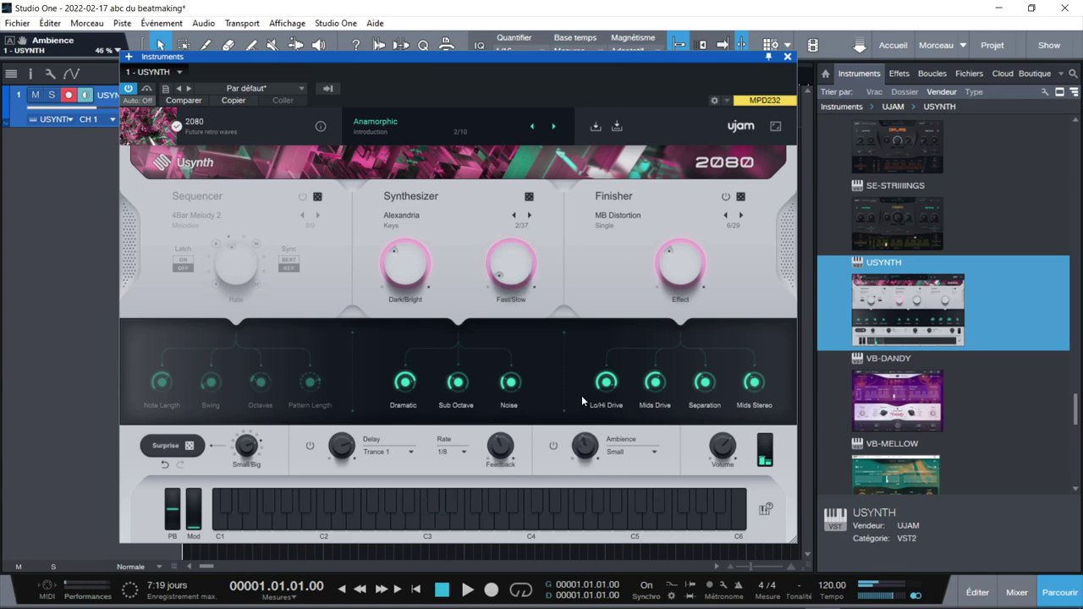
left_click(631, 455)
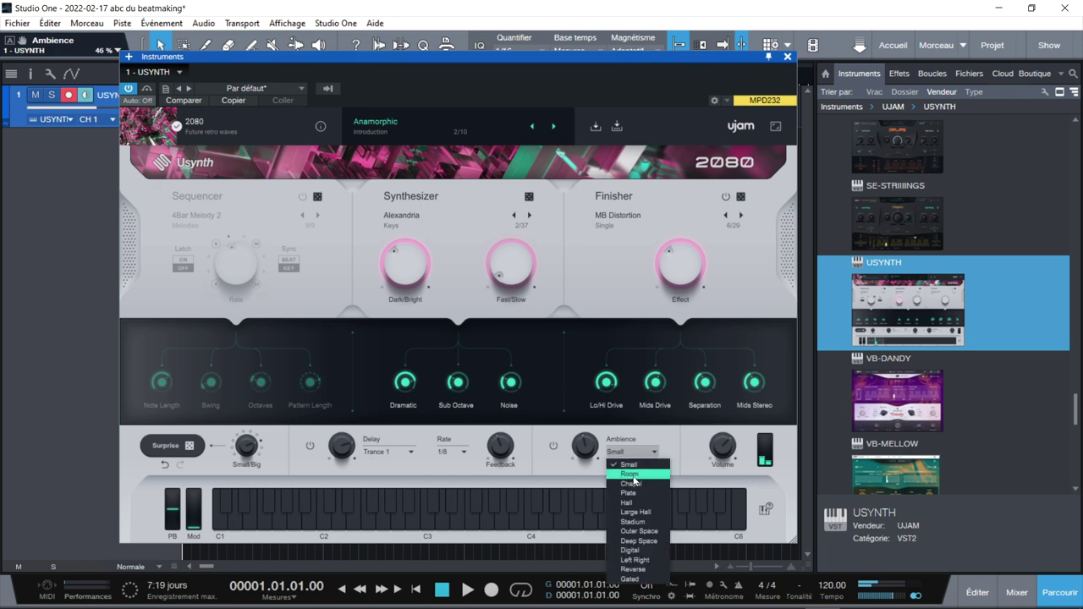
left_click(631, 474)
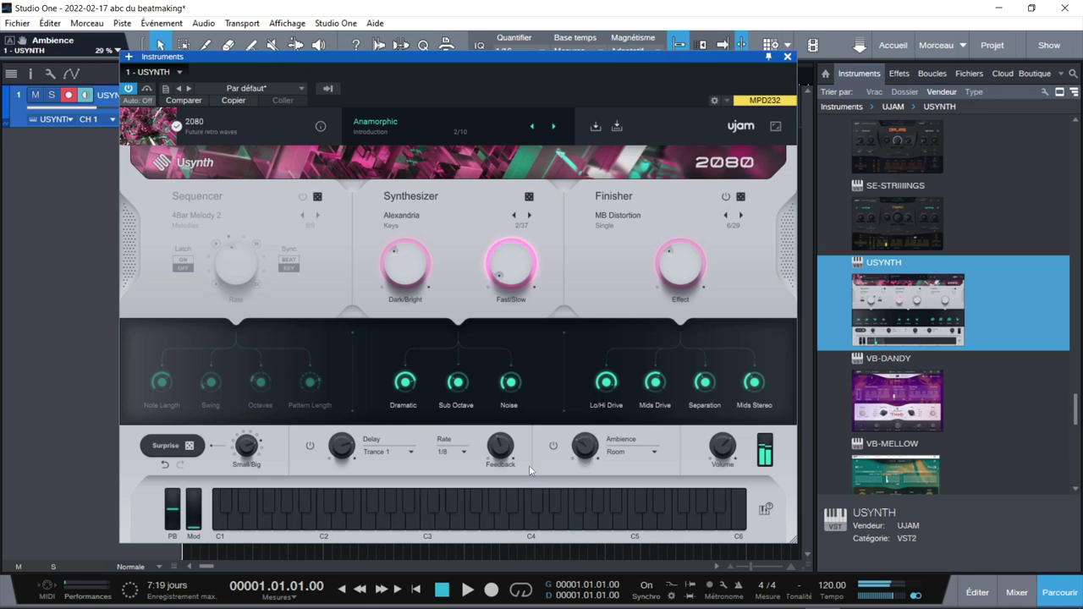
Step: Change the synthesizer sound to Eternally from the Keys category and sweep Dark/Bright, Fast/Slow and the finisher's Effect
left_click(449, 224)
left_click(584, 398)
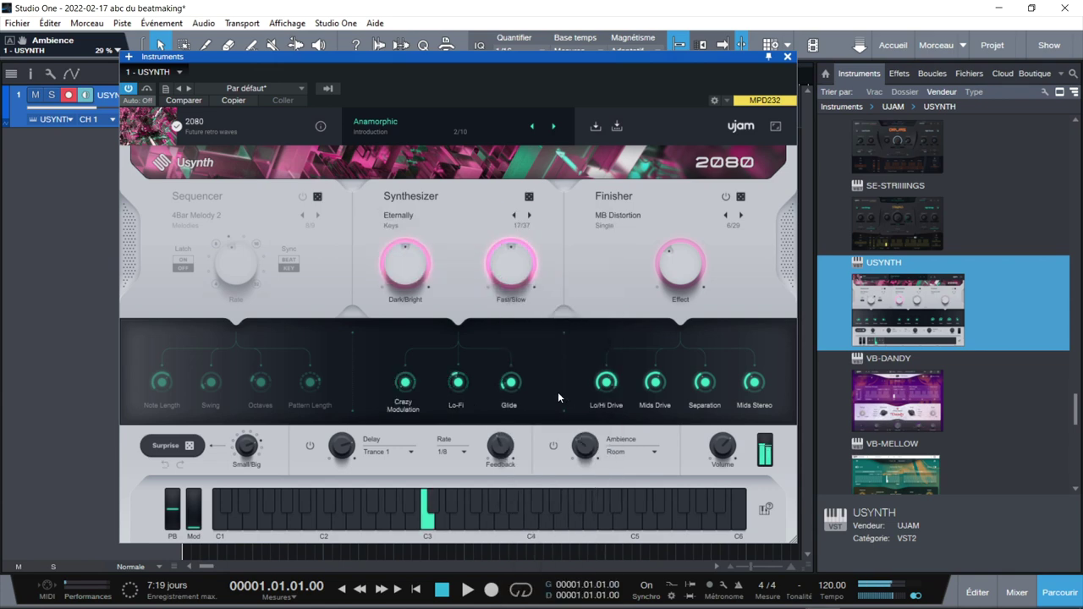
left_click_drag(527, 298, 527, 334)
left_click_drag(428, 283, 411, 250)
left_click_drag(501, 262, 508, 254)
left_click_drag(661, 269, 675, 229)
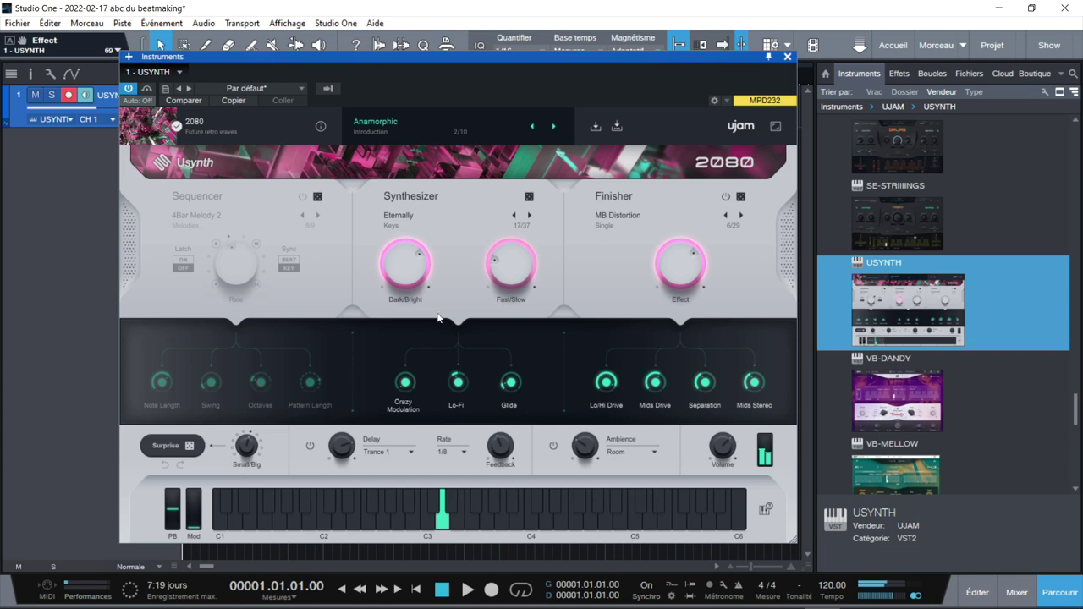
Step: Load the Dream Saw preset and turn its sequencer off, with Fast/Slow at 25.6 %
left_click(555, 127)
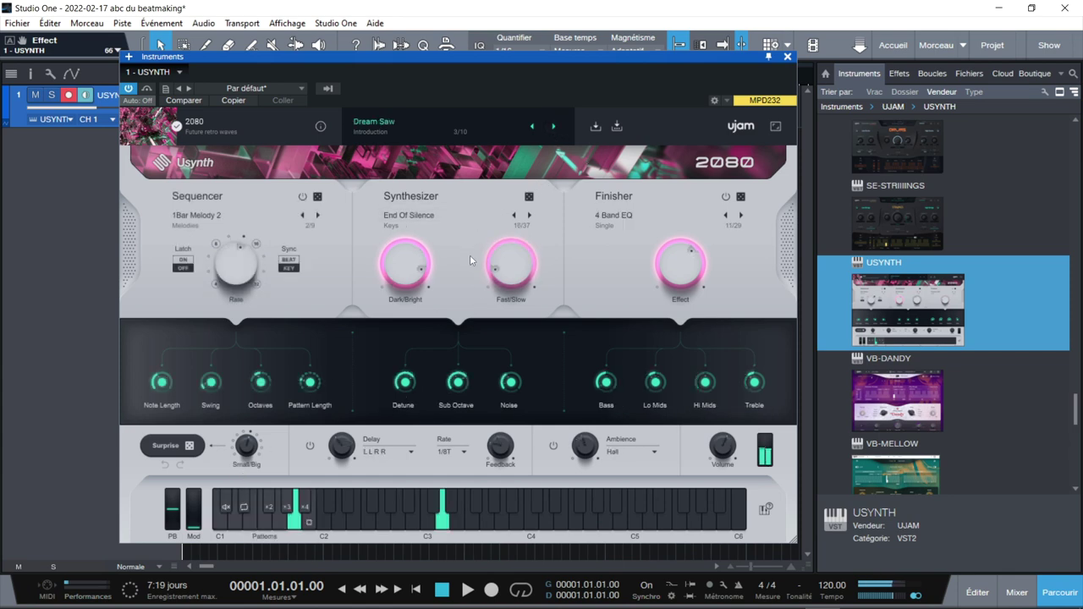
left_click(303, 197)
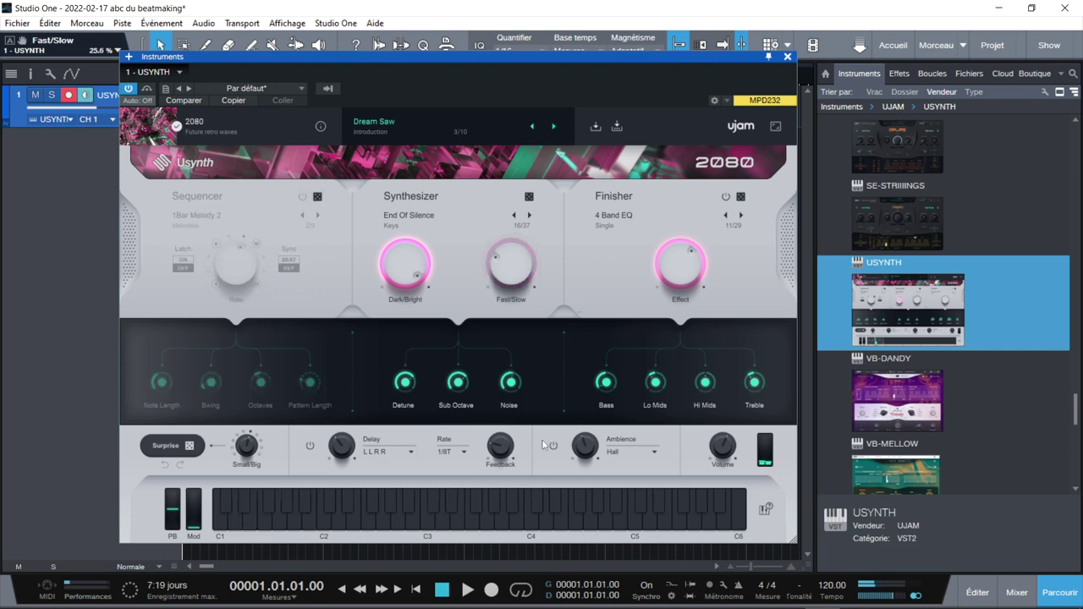
Step: In the keyboard settings, set the Scale to C (A min) and the Chord to Min 3-5-1
left_click(765, 513)
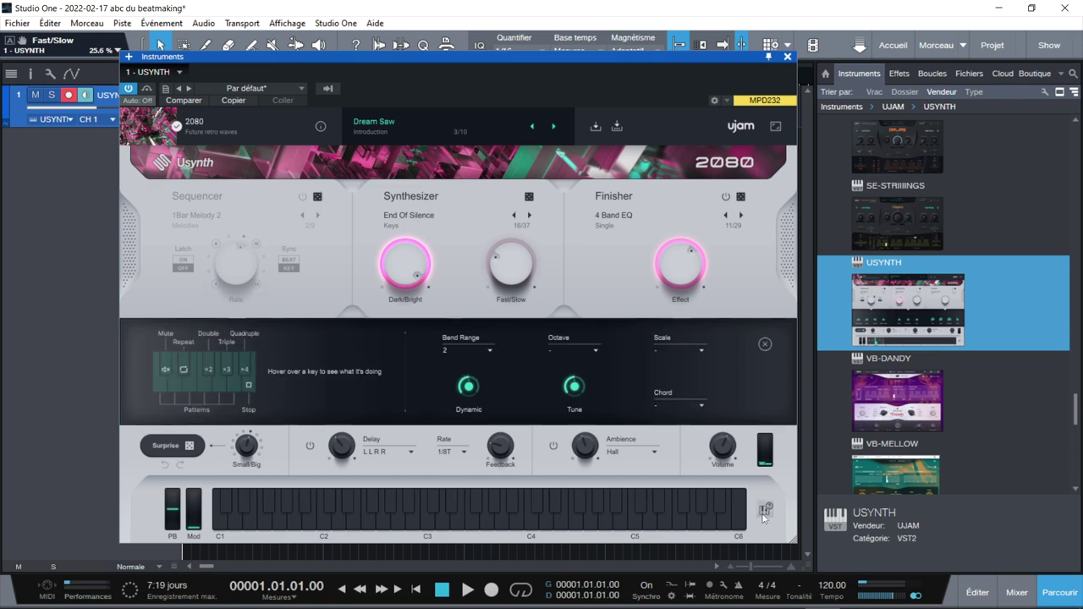
left_click(702, 352)
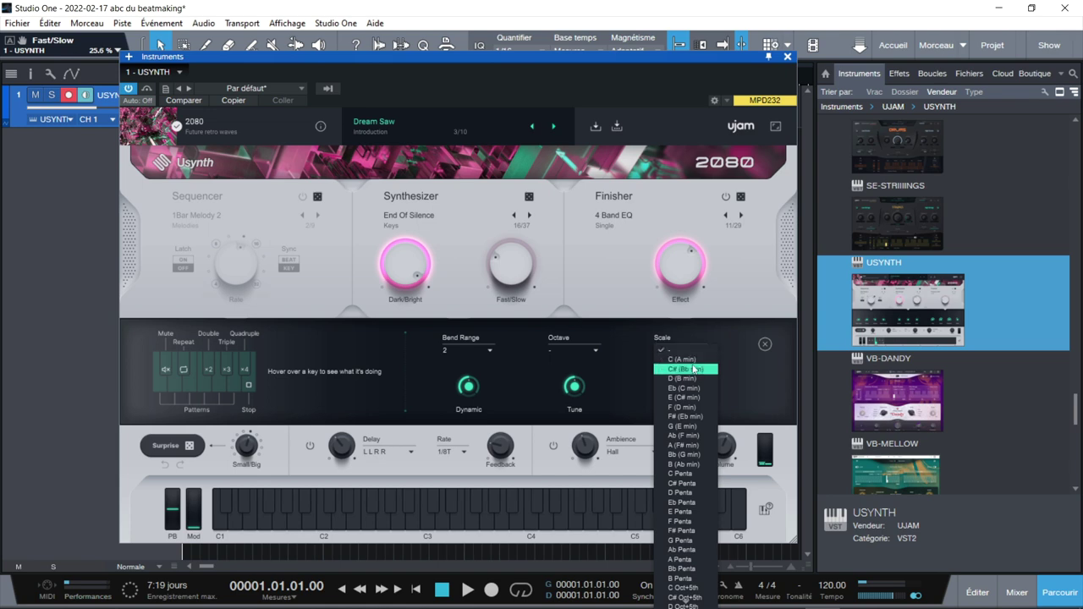
left_click(692, 360)
left_click(700, 409)
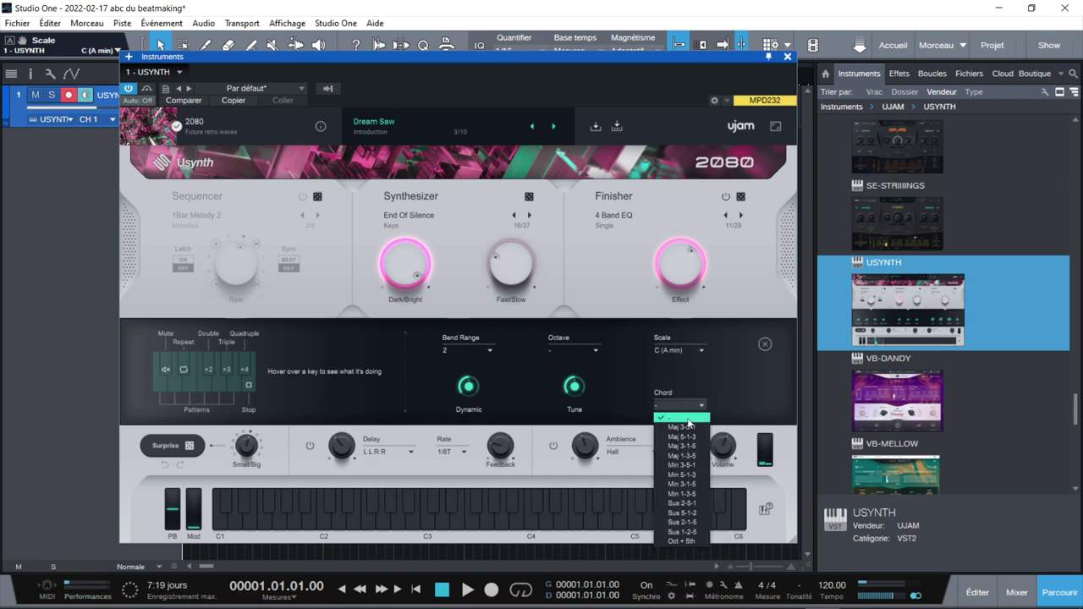
left_click(681, 466)
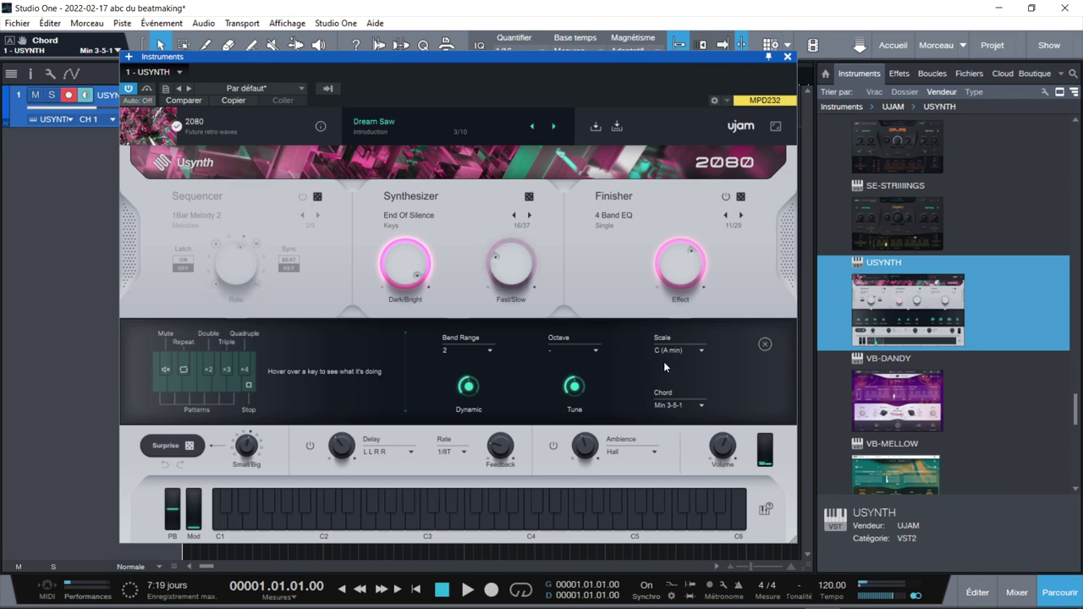
Step: Set the Octave to +1 and, with the sequencer back on, lower Fast/Slow to 0.5 %
left_click(596, 350)
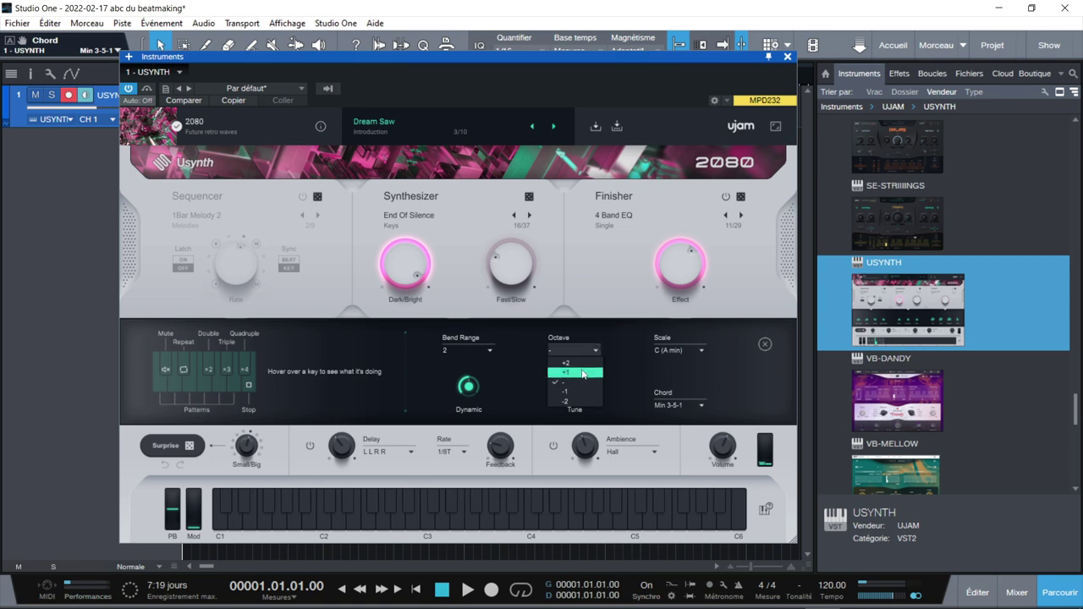
left_click(582, 374)
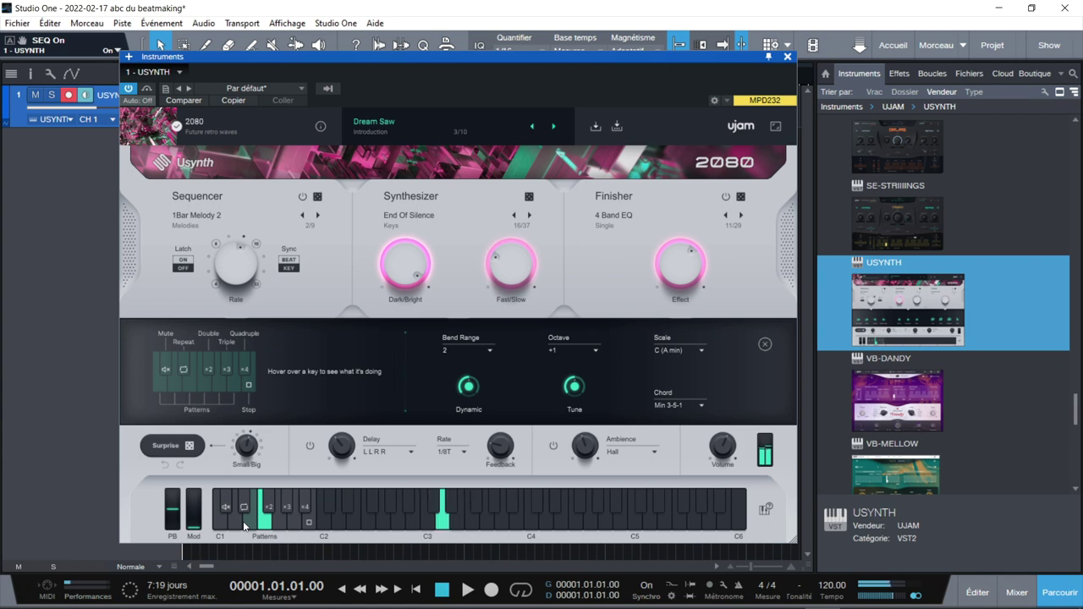
left_click_drag(510, 262, 502, 303)
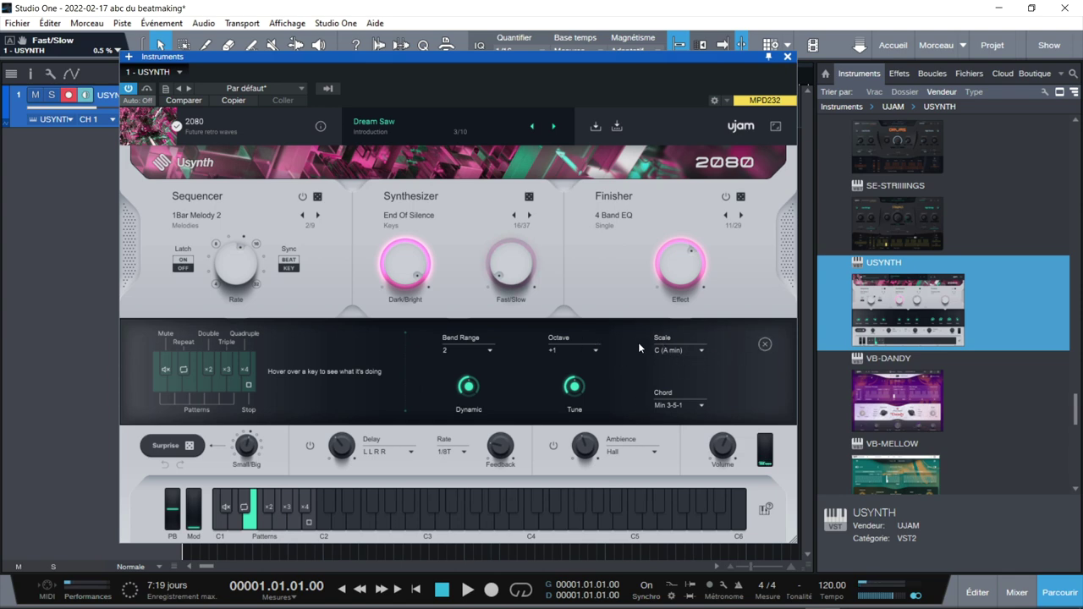
Step: Examine the available Scale and Chord options and the browser of Usynth titles, categories and presets
left_click(688, 350)
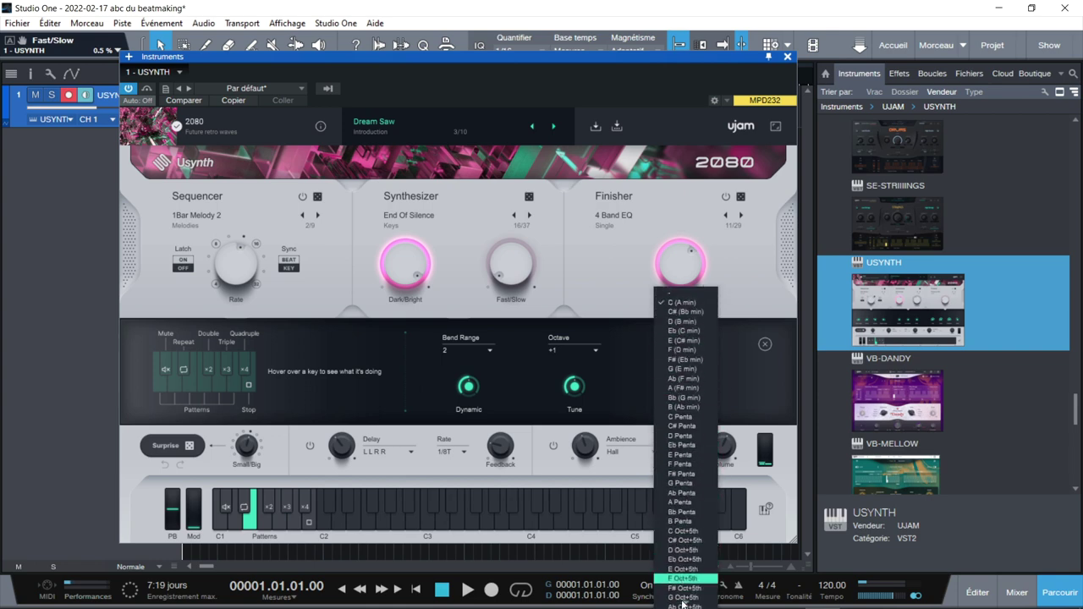
left_click(739, 374)
left_click(684, 404)
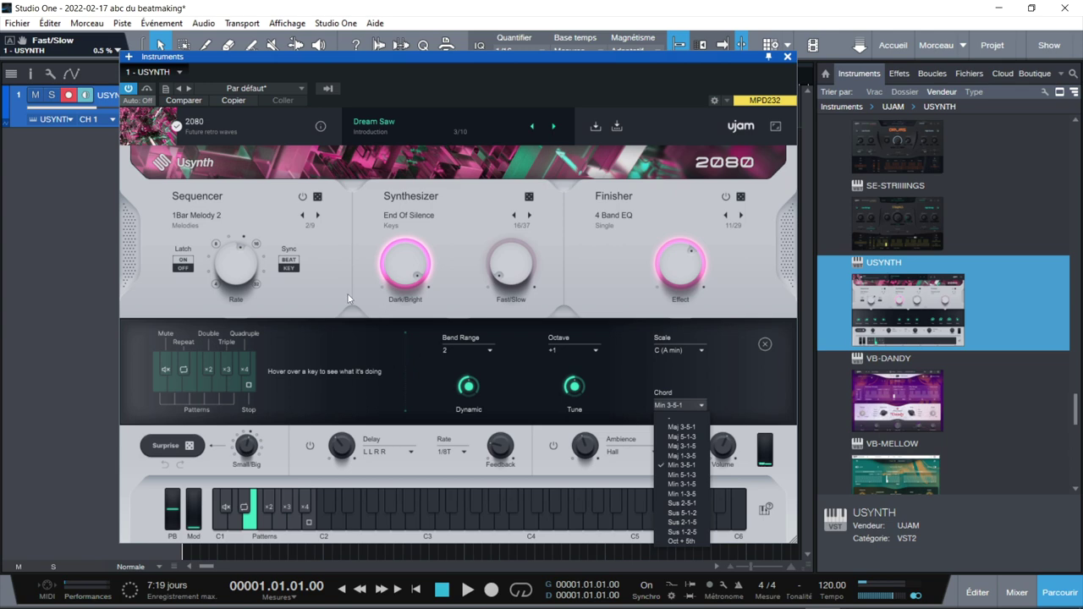
left_click(168, 128)
left_click(171, 128)
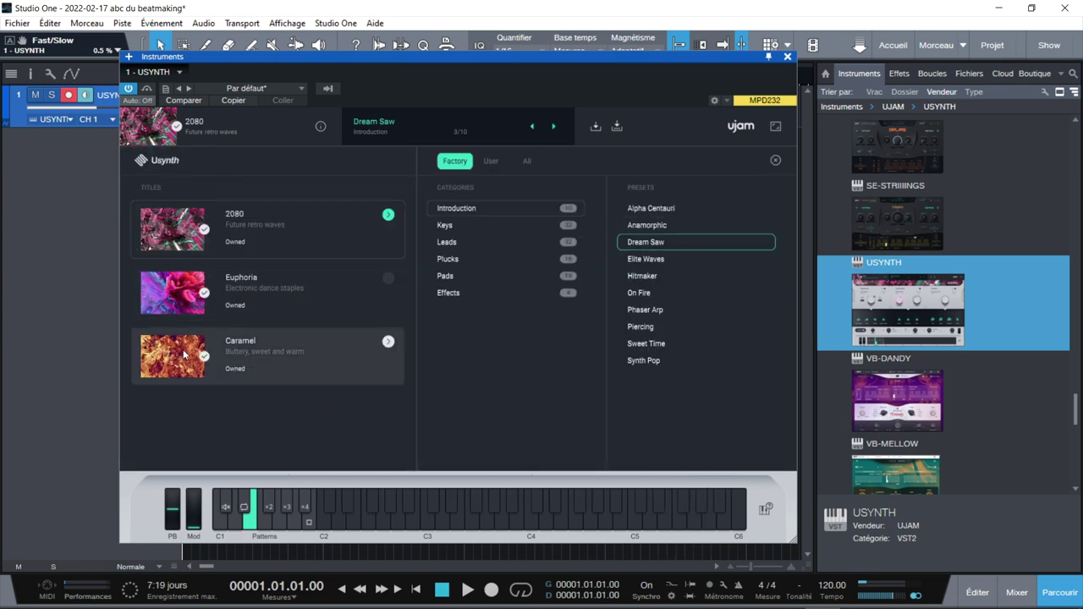
left_click(422, 132)
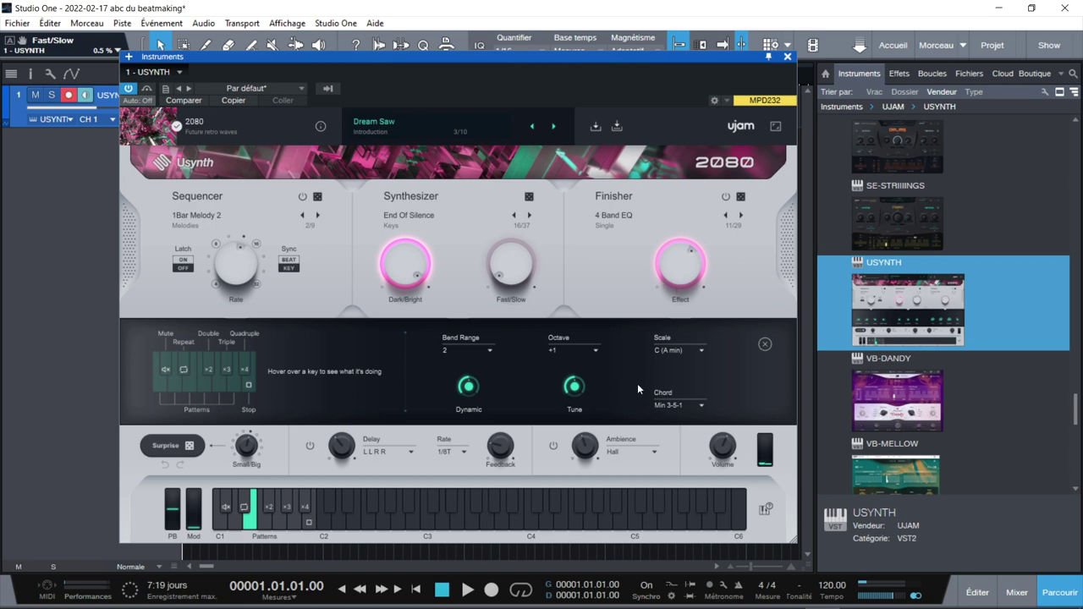
Step: Show the usynth song's arrangement at full height and inspect the 2080, Caramel and Euphoria Usynth instruments it uses
mouse_move(644, 603)
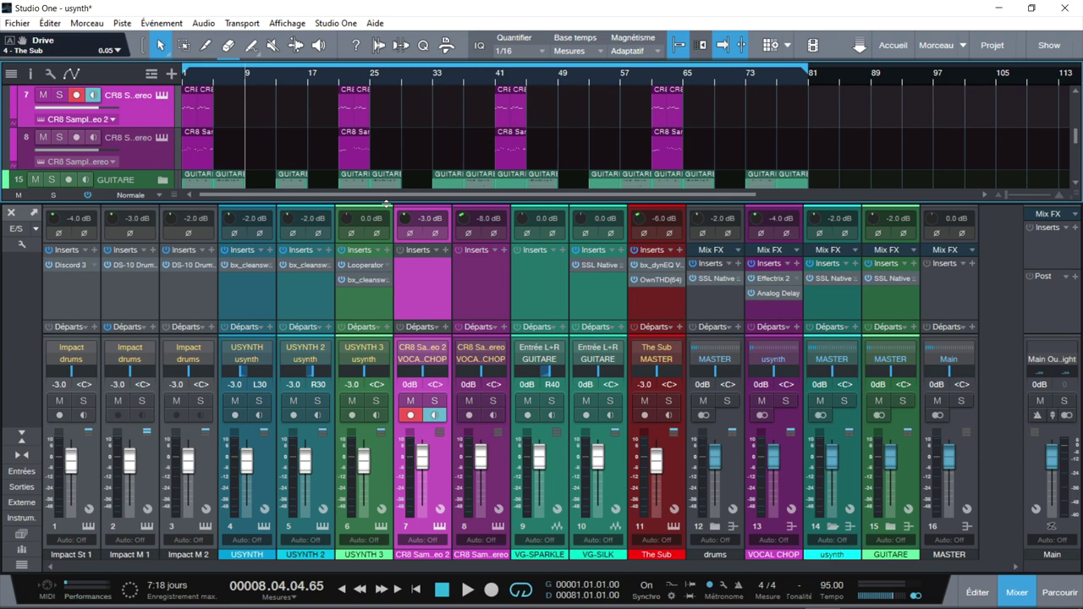
key("F2")
key("F2")
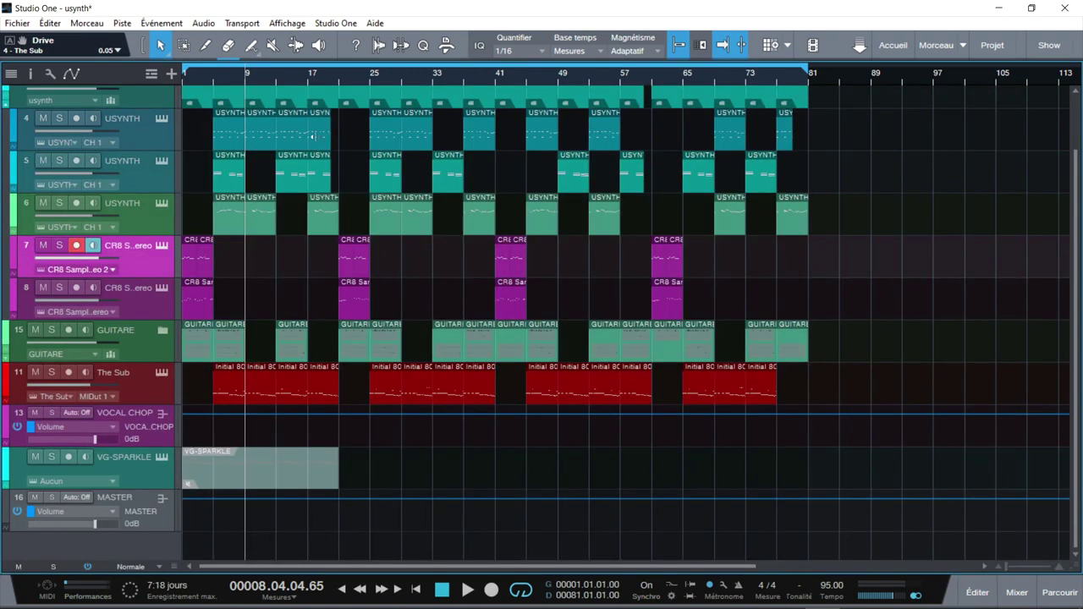
left_click(158, 120)
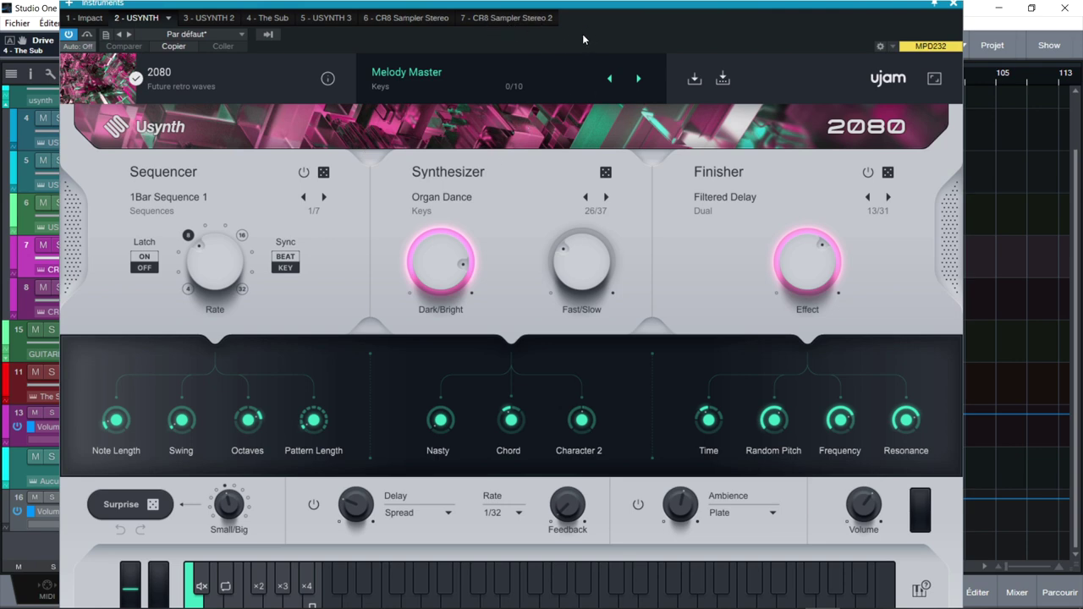
left_click(208, 18)
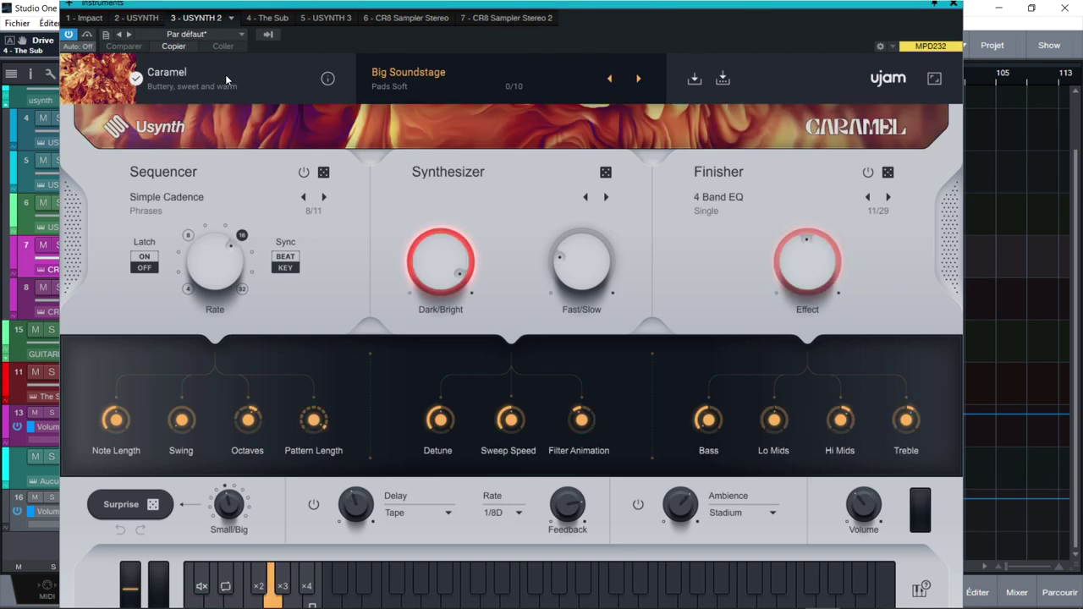
left_click(324, 17)
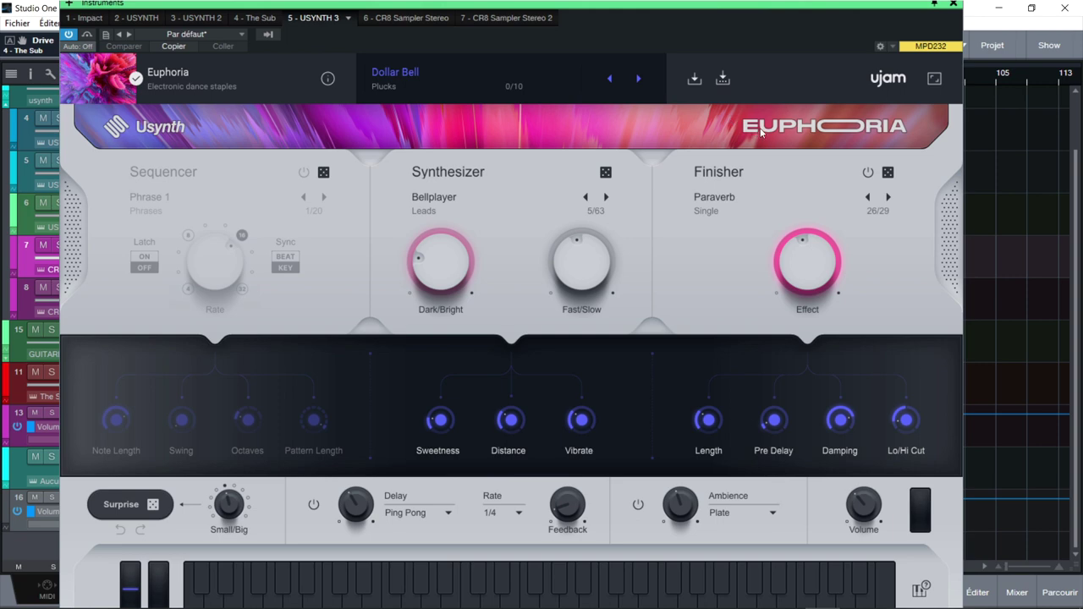
Step: Inspect the song's Impact drum kit, The Sub and both CR8 Sampler instruments, then close the instrument window
left_click(89, 19)
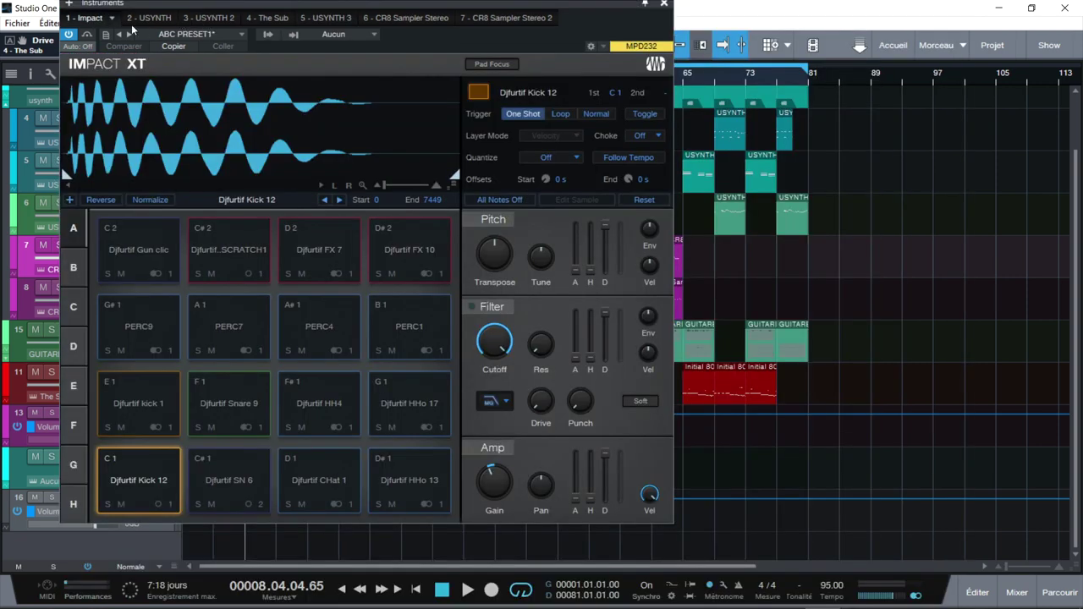
left_click(272, 20)
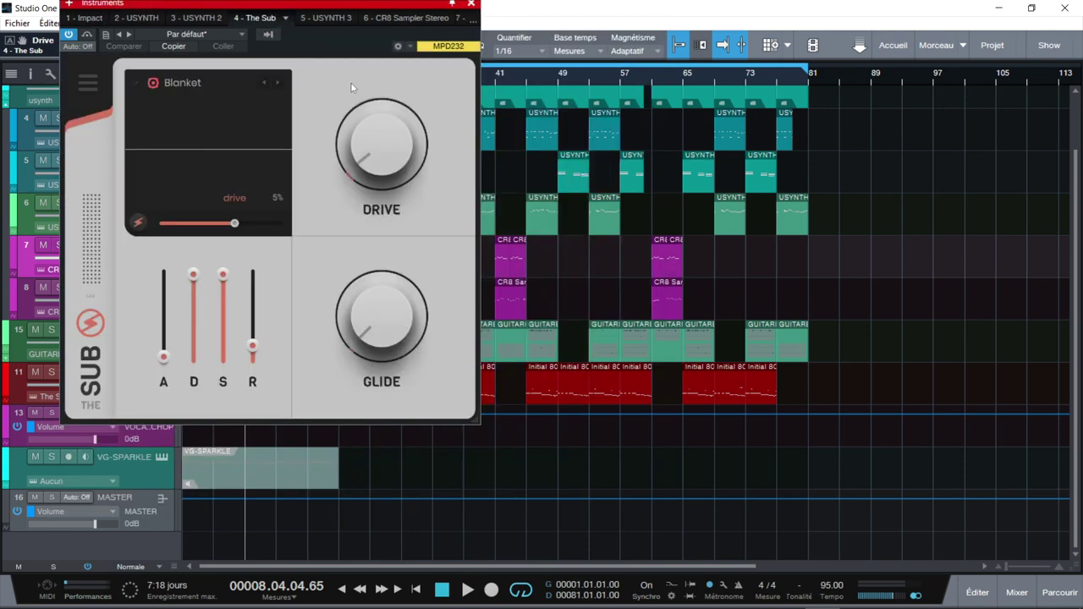
left_click(392, 19)
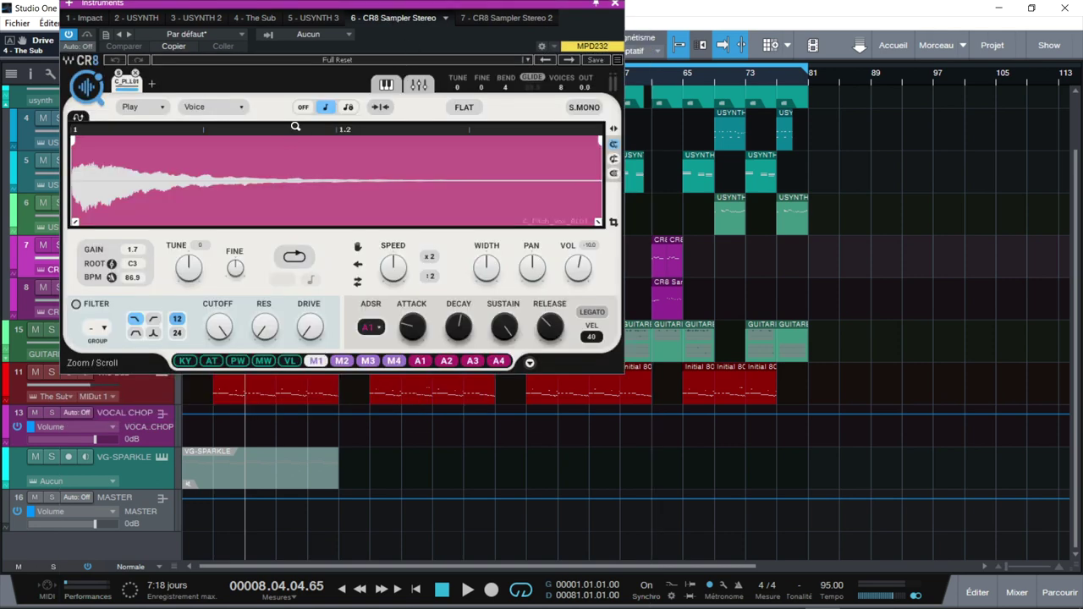
left_click(297, 257)
left_click(511, 18)
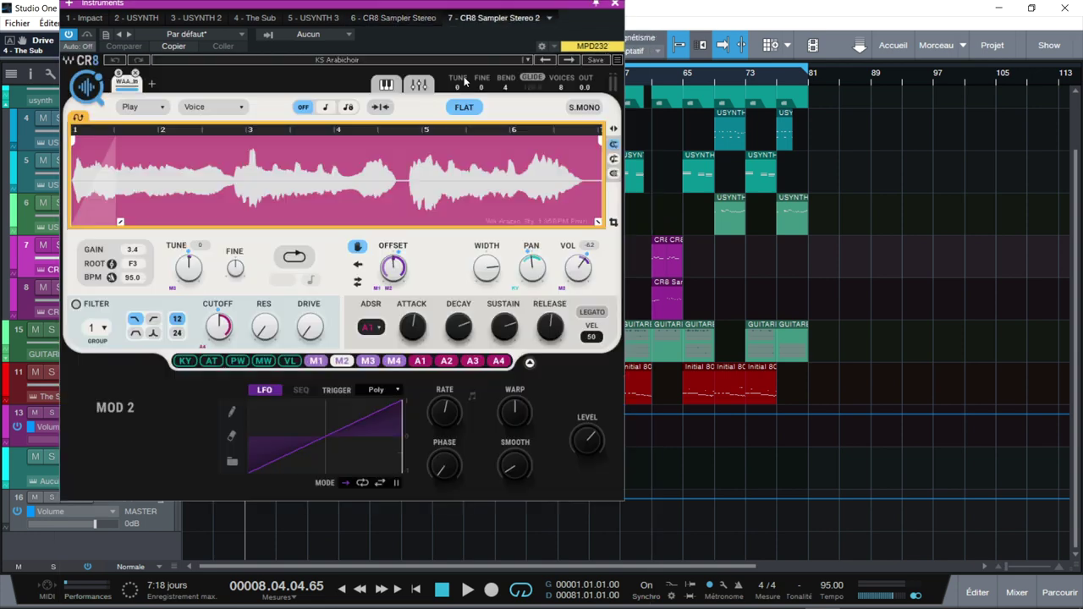
left_click(617, 6)
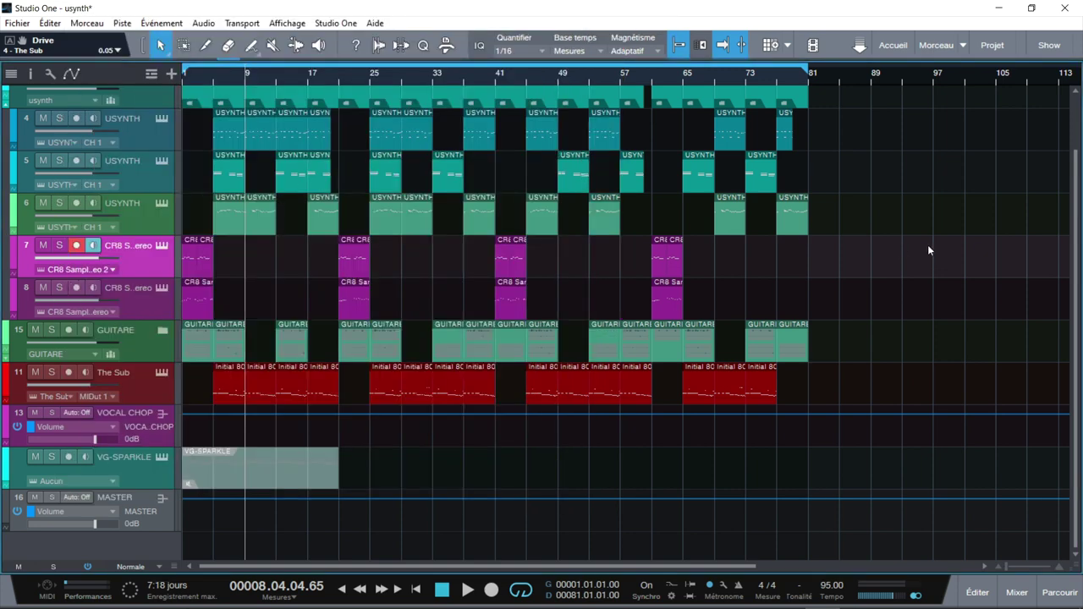
Step: Solo the usynth folder track with its tracks expanded and play the song from the start
scroll(755, 84, "up", 2)
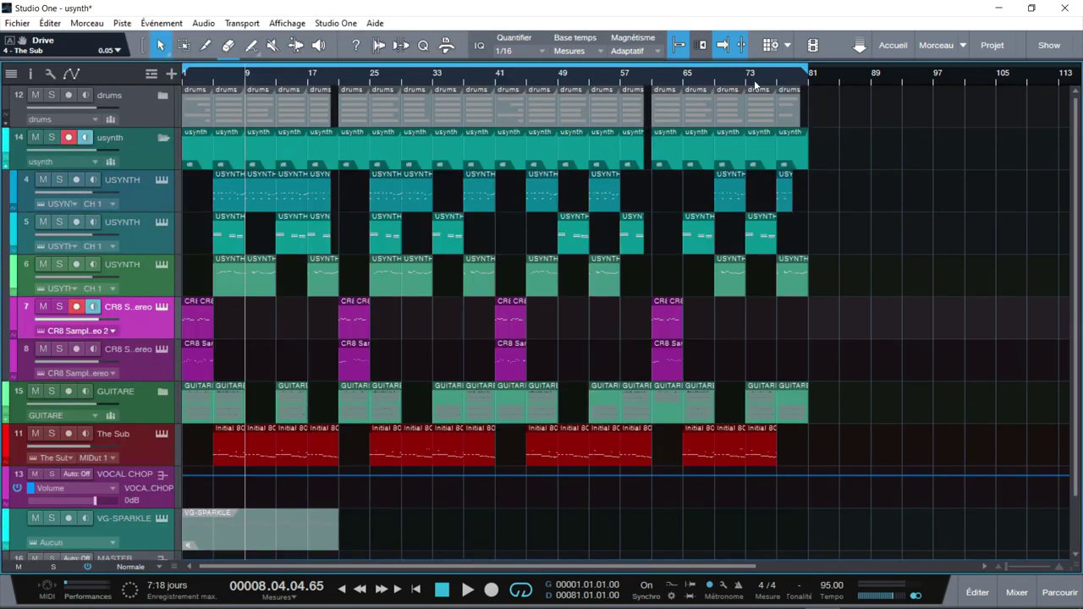
left_click(165, 138)
left_click(50, 137)
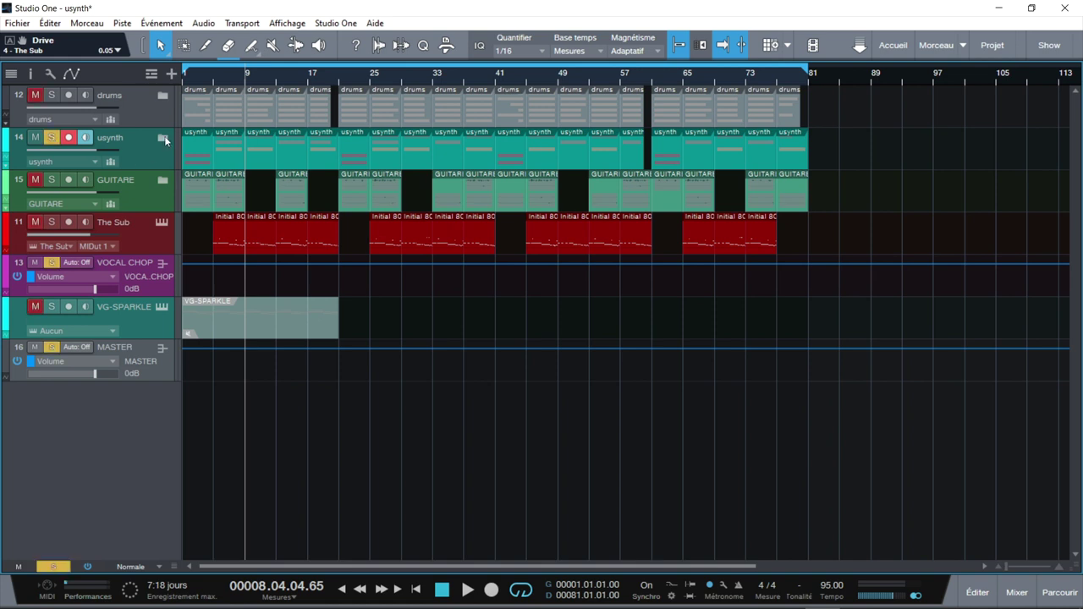
left_click(164, 138)
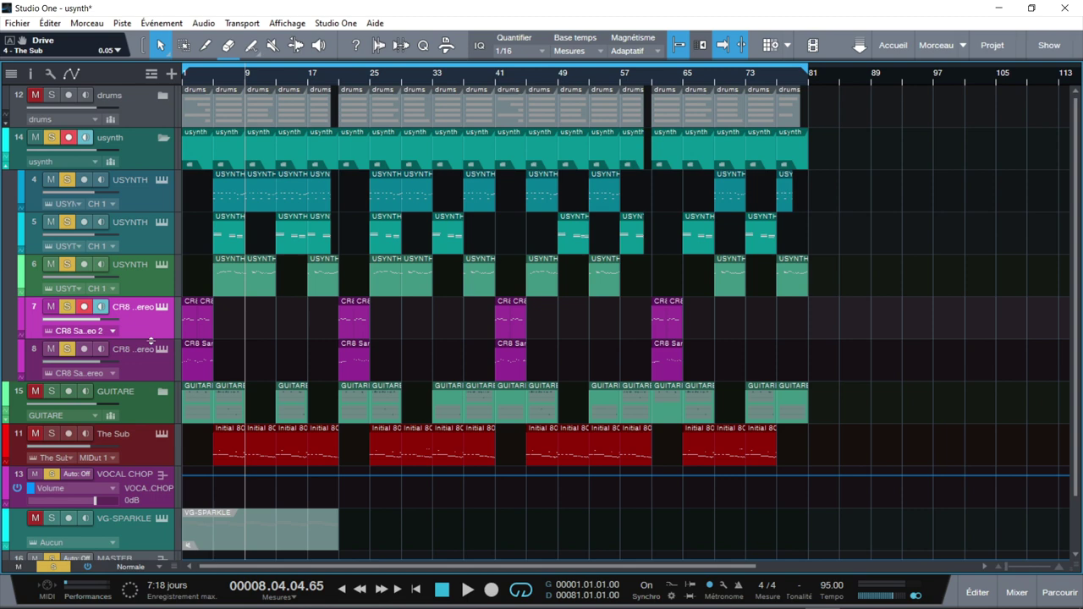
key("Home")
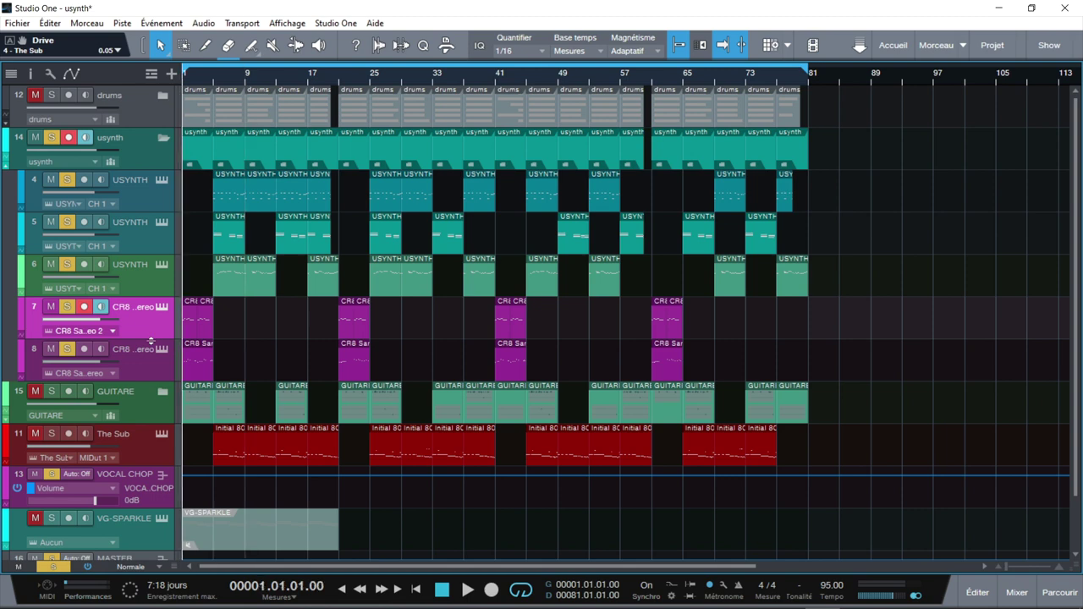
key("space")
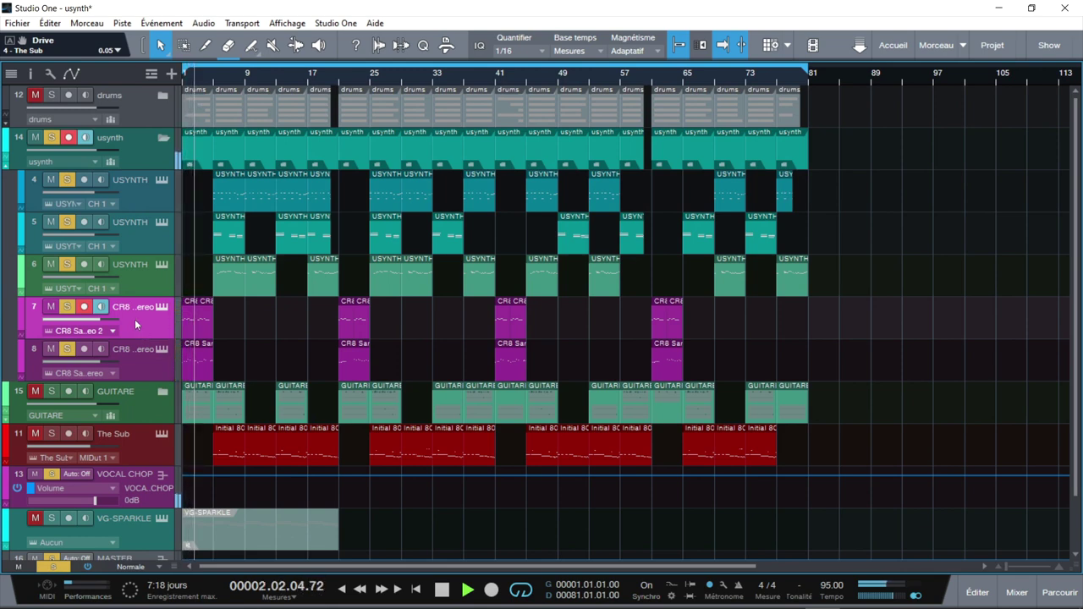
Step: During playback, inspect the CR8 Sampler Stereo 2, 2080 and Caramel instruments, shrinking the 2080 plugin window
left_click(161, 307)
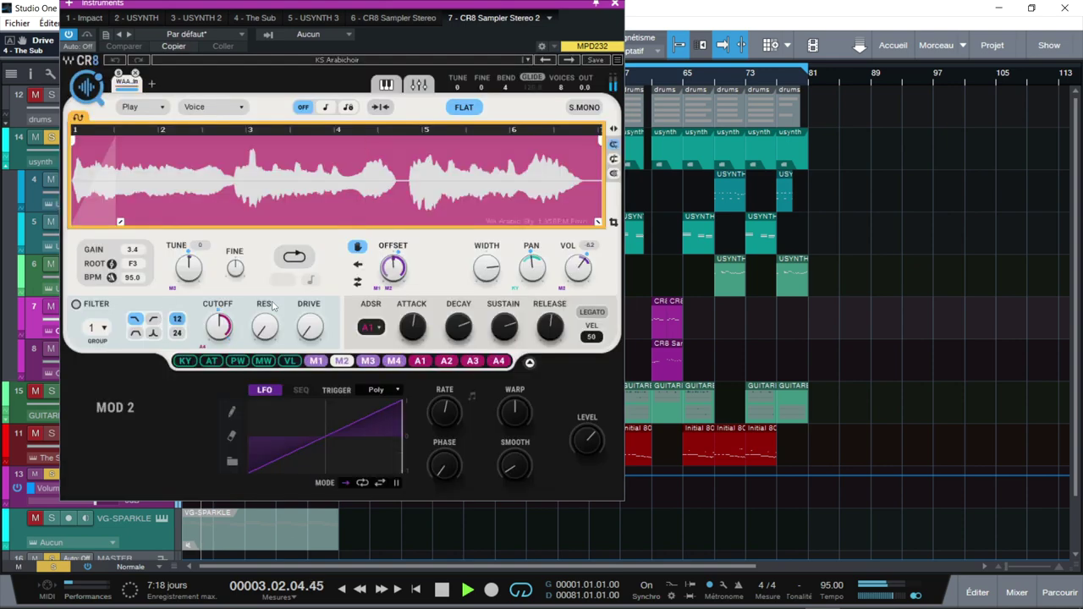
left_click(618, 6)
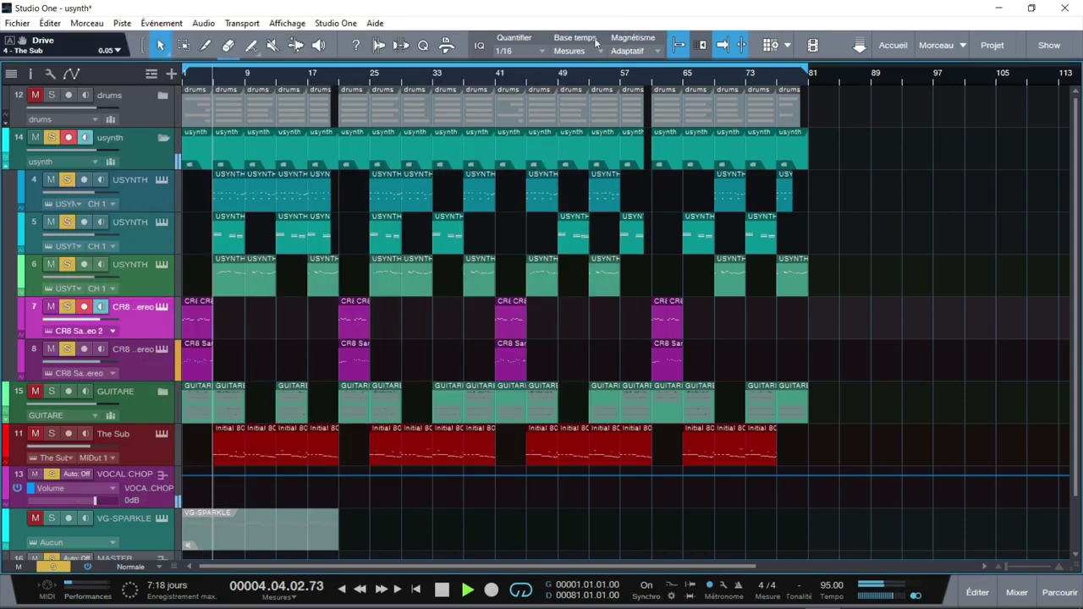
left_click(160, 181)
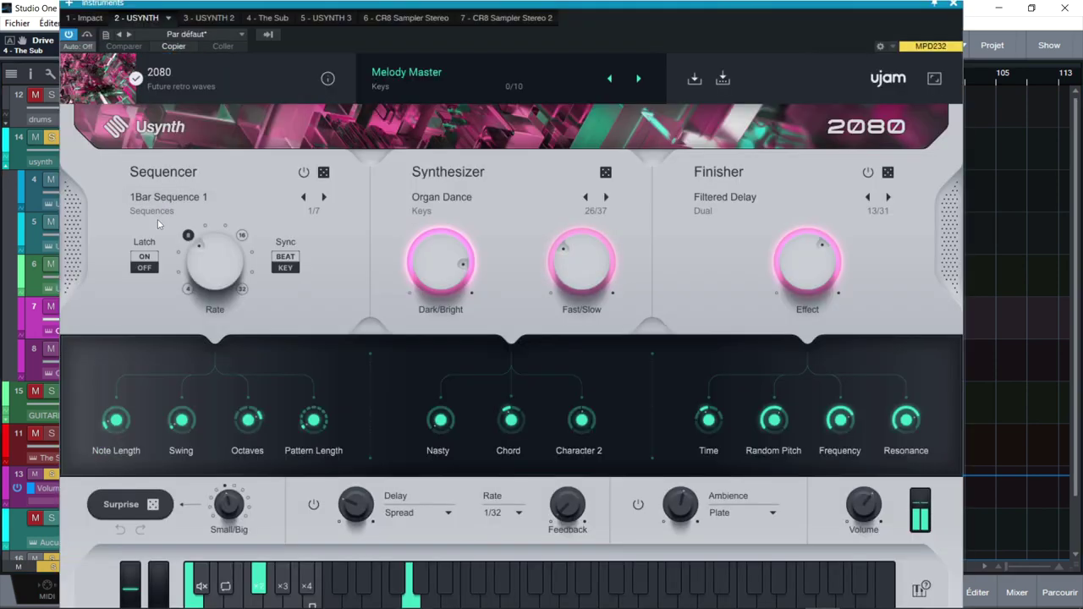
left_click(935, 83)
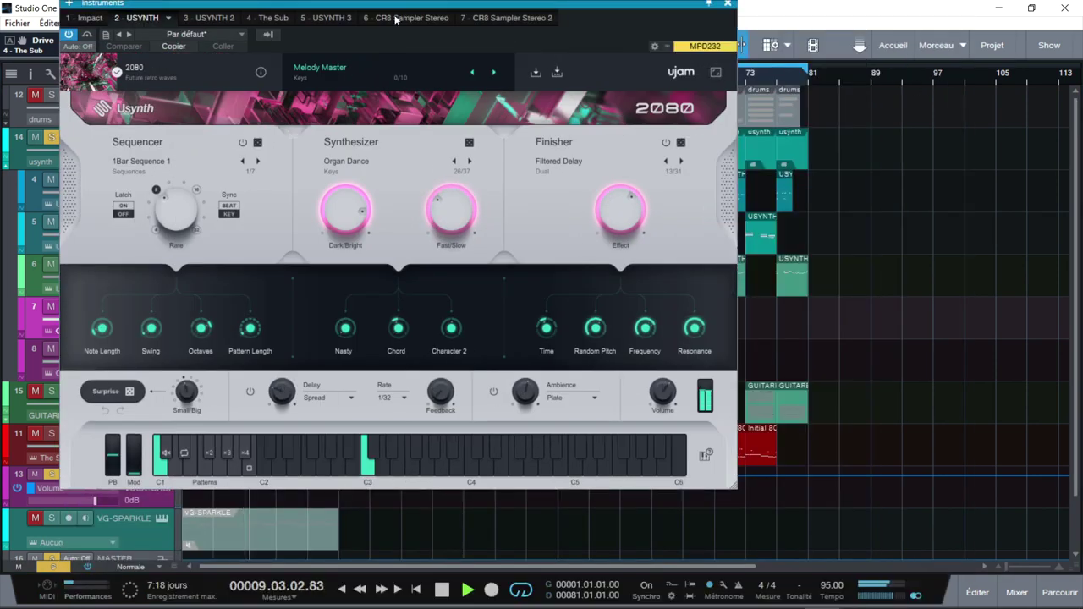
left_click(218, 18)
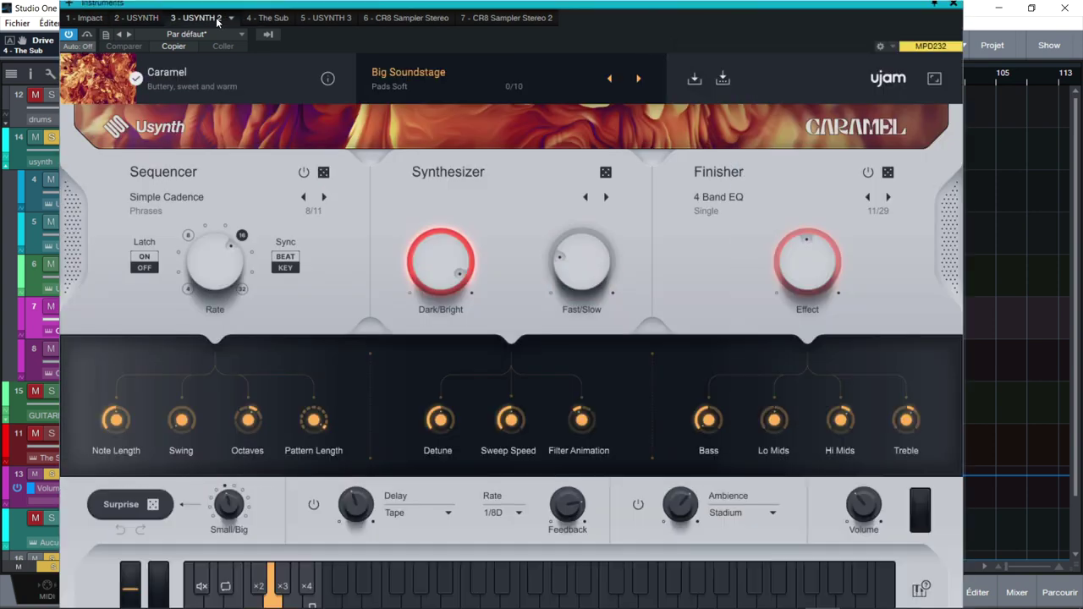
left_click(955, 6)
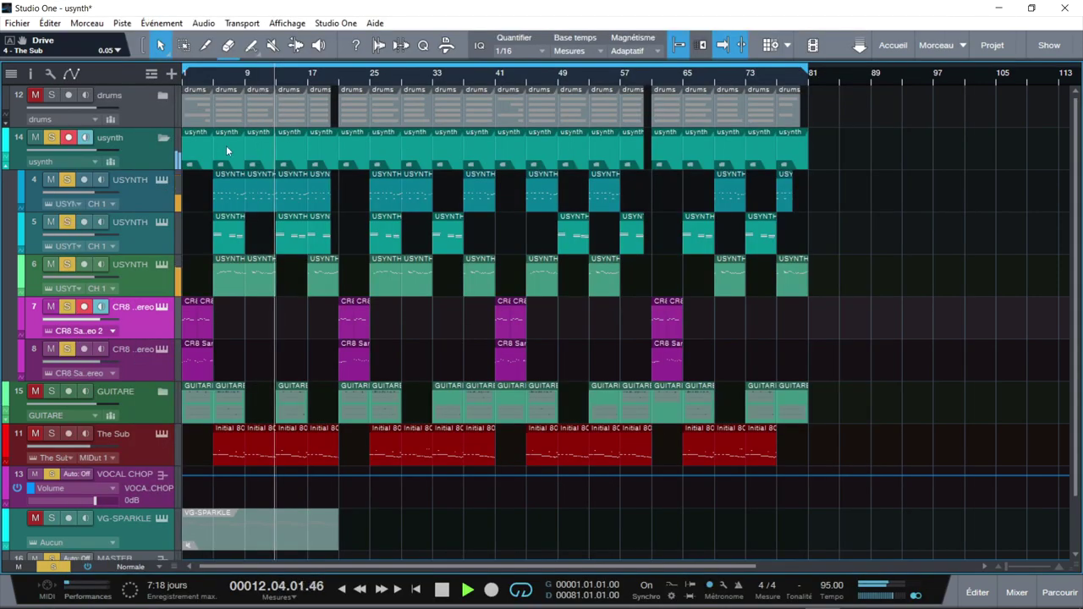
Step: Collapse the usynth folder, expand the GUITARE folder and solo it as well, then replay the song from the start
left_click(165, 137)
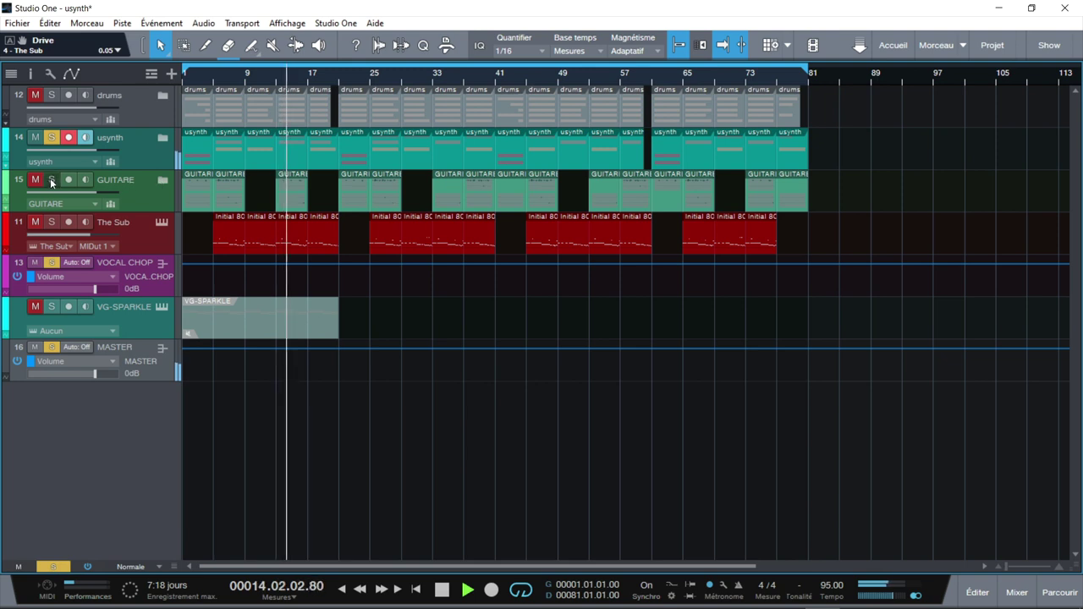
left_click(159, 180)
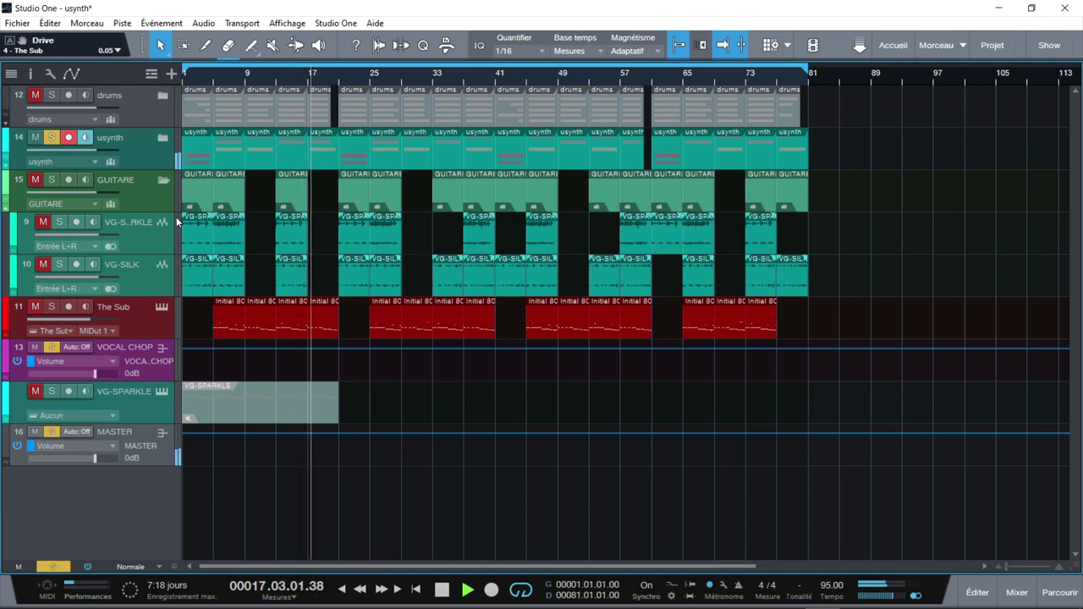
left_click(51, 179)
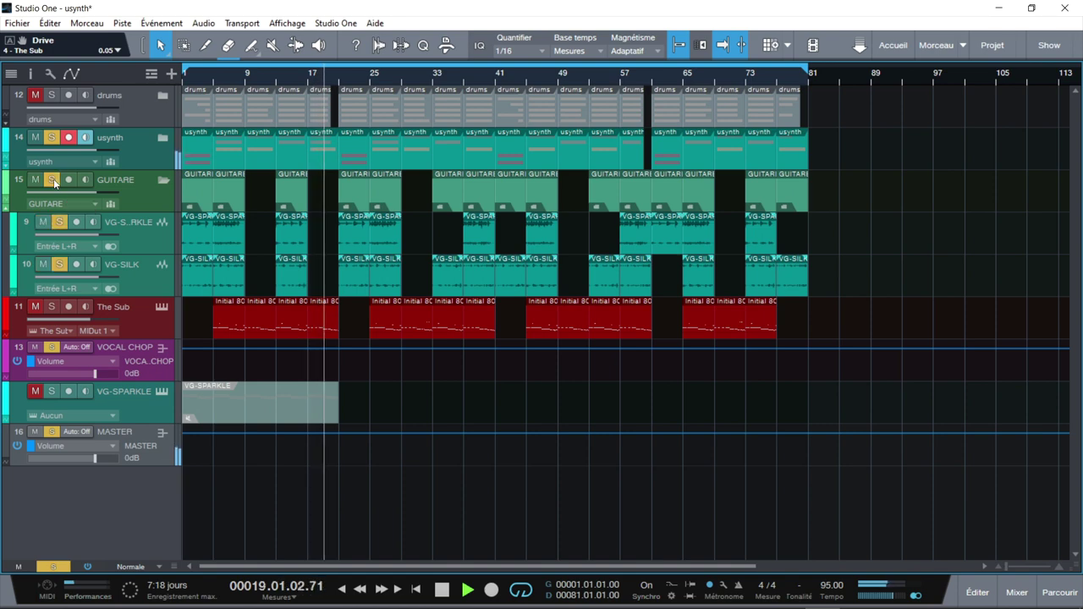
key("space")
key("Home")
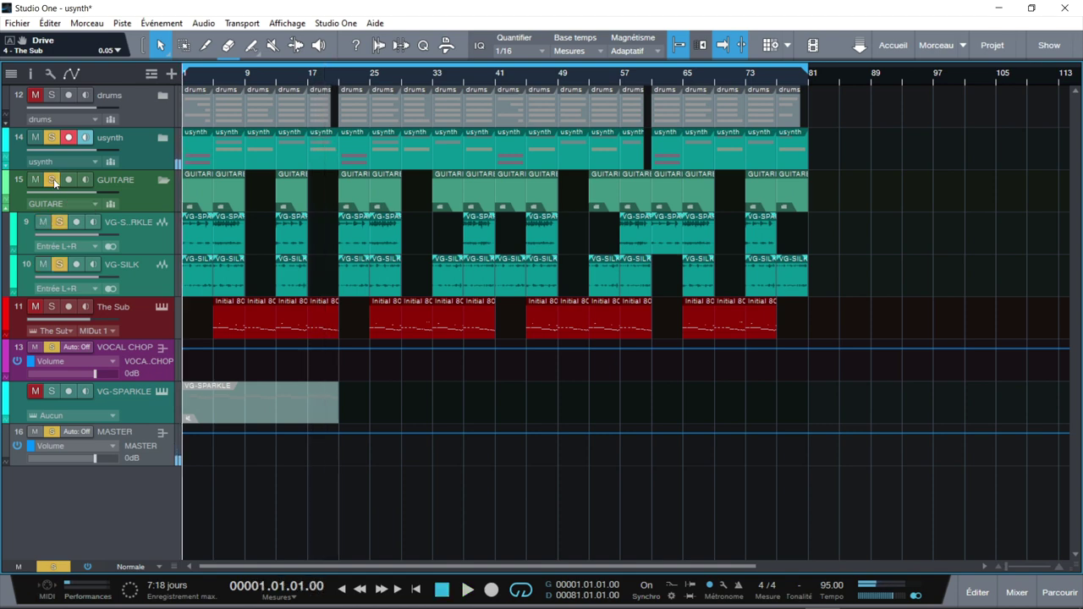
key("space")
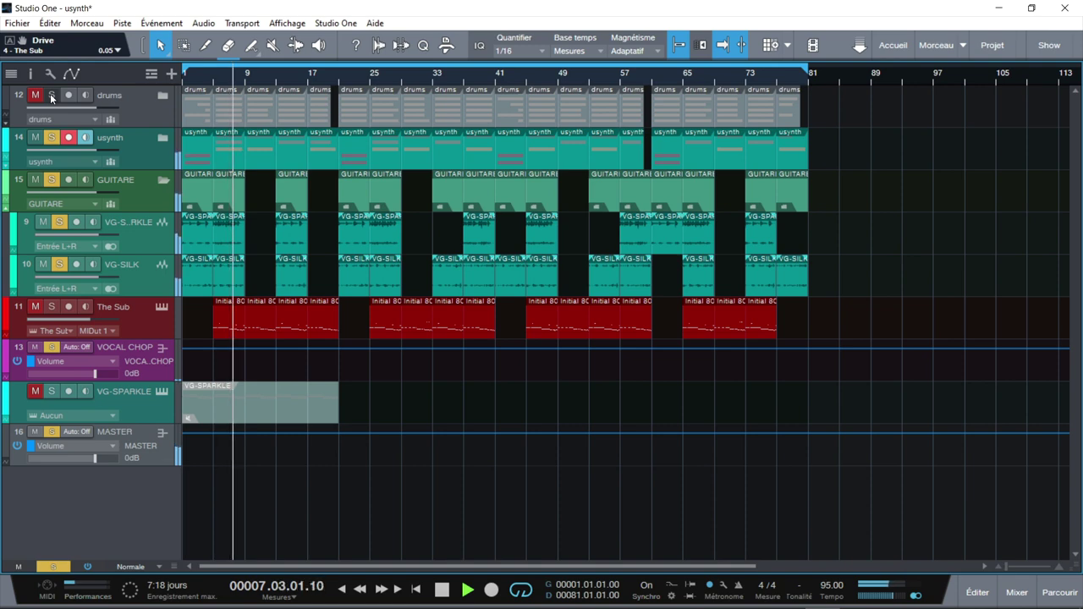
Step: Add the drums folder to the soloed tracks, then clear all solos and play the full mix from the start
left_click(51, 96)
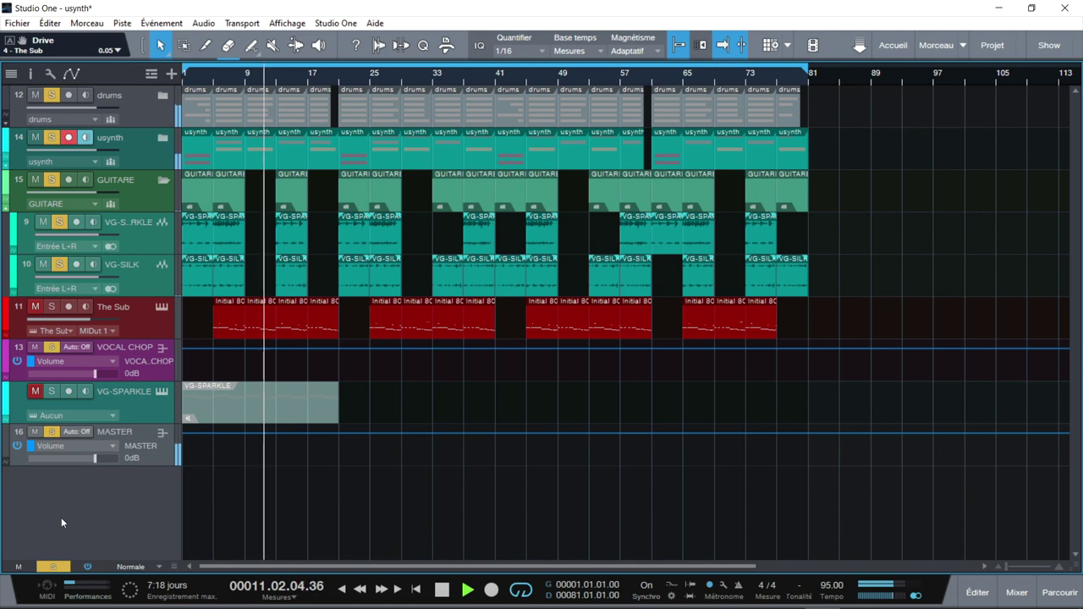
key("space")
left_click(54, 567)
key("Home")
key("space")
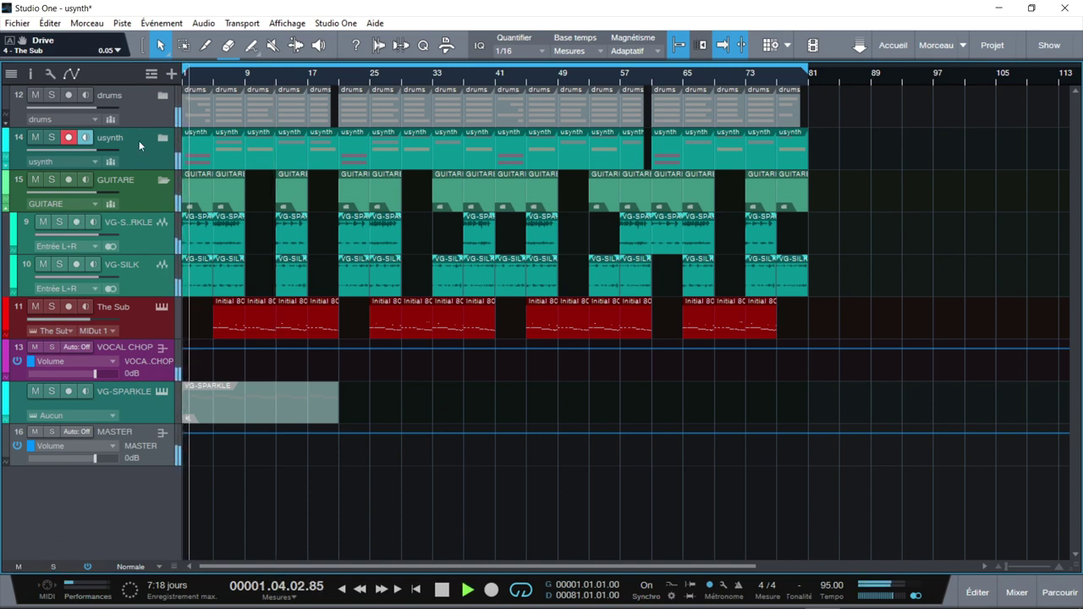
Step: Expand the usynth folder and show the mixer beneath a slightly taller arrangement with the USYNTH tracks in view
left_click(163, 137)
double_click(306, 191)
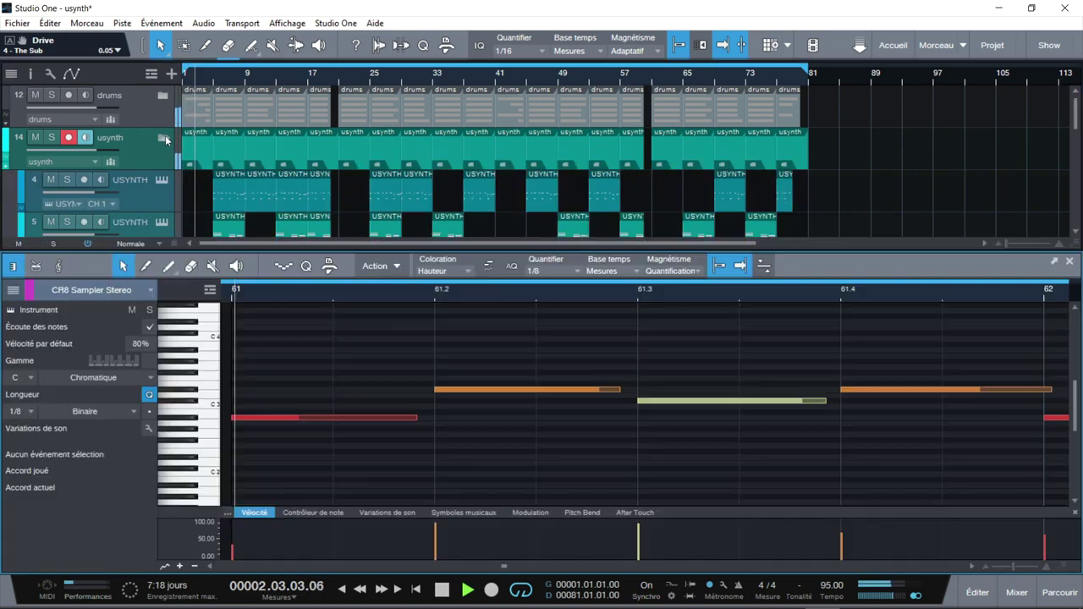
key("F2")
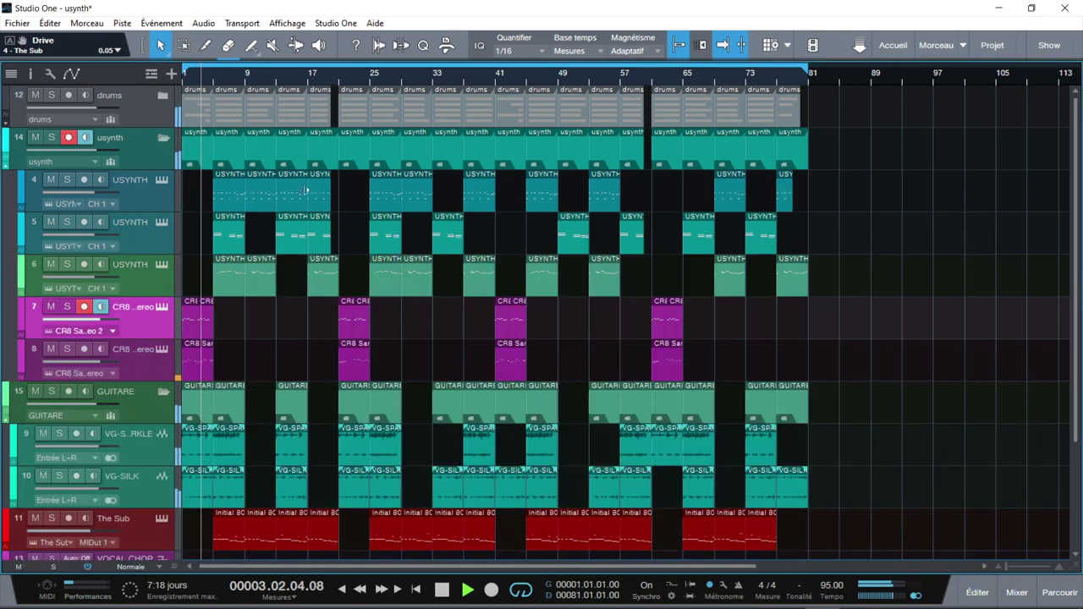
key("F3")
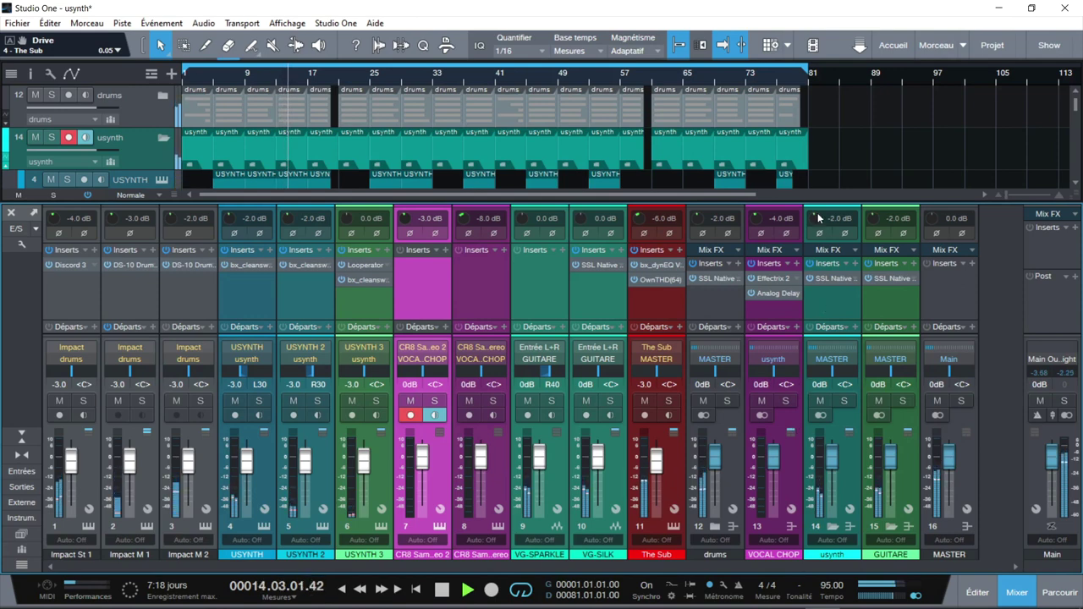
left_click_drag(814, 203, 812, 215)
left_click_drag(1077, 100, 1078, 122)
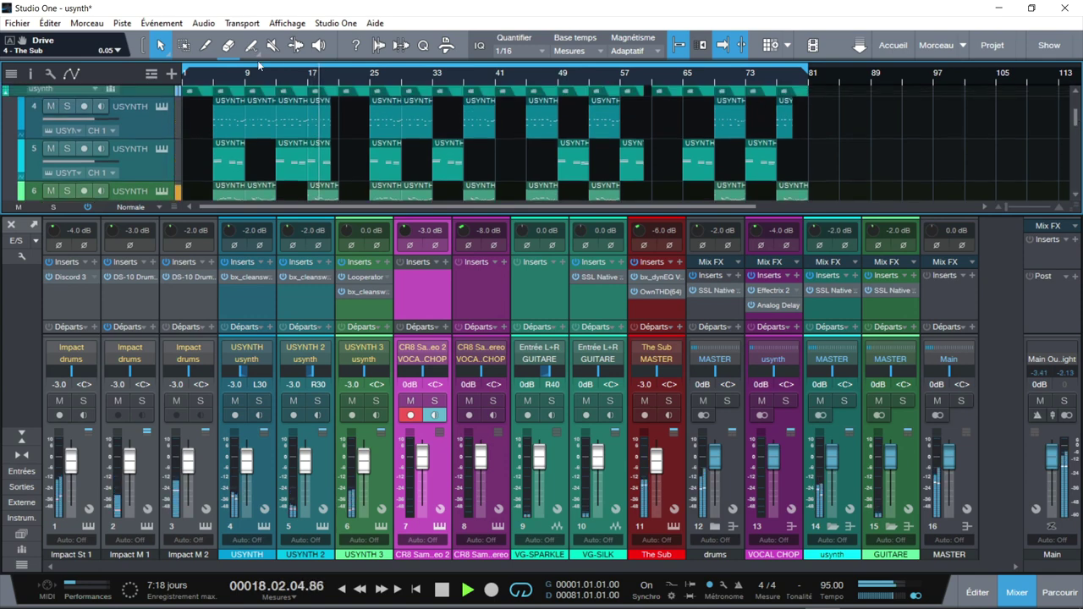
Step: Inspect the 2080 instrument of track 4 and the Euphoria instrument of track 6 while the song plays
left_click(166, 107)
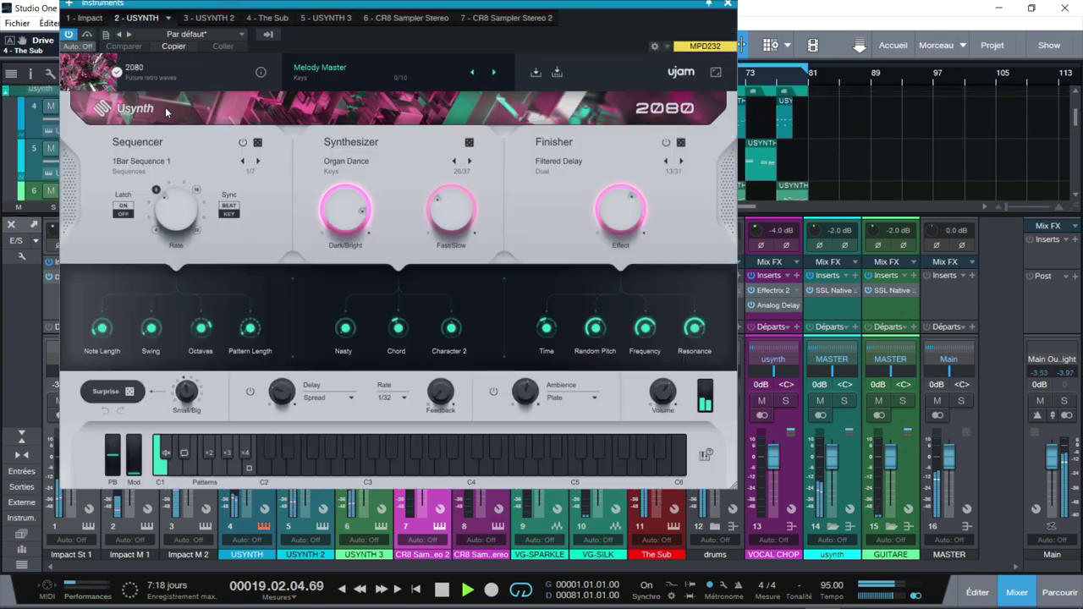
left_click(729, 5)
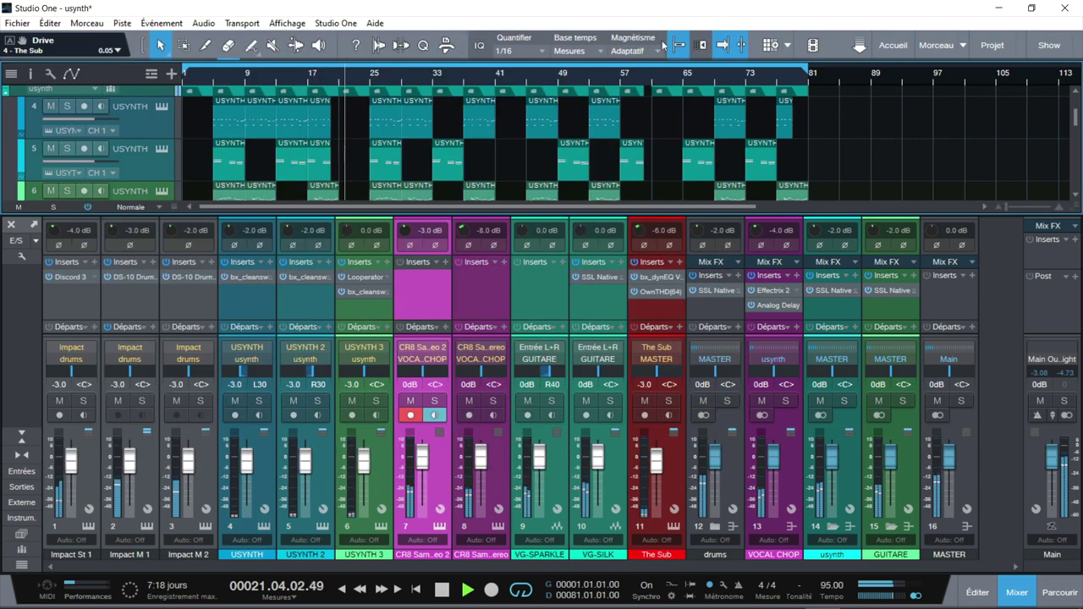
left_click(163, 194)
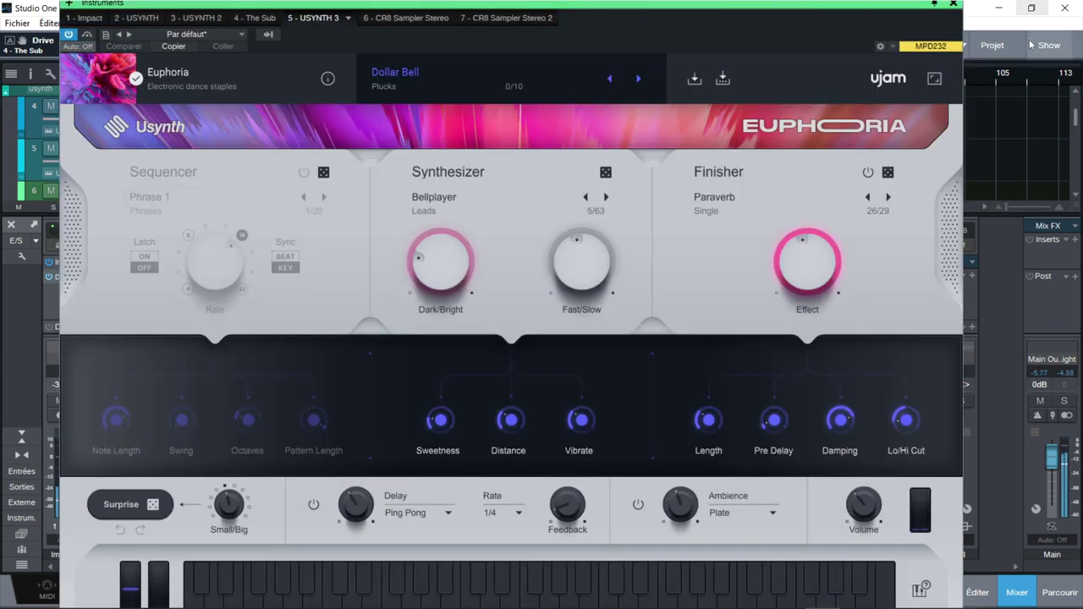
Step: Switch the Euphoria and Caramel instruments to the smaller window size and revisit Euphoria and 2080 while the song plays
left_click(934, 79)
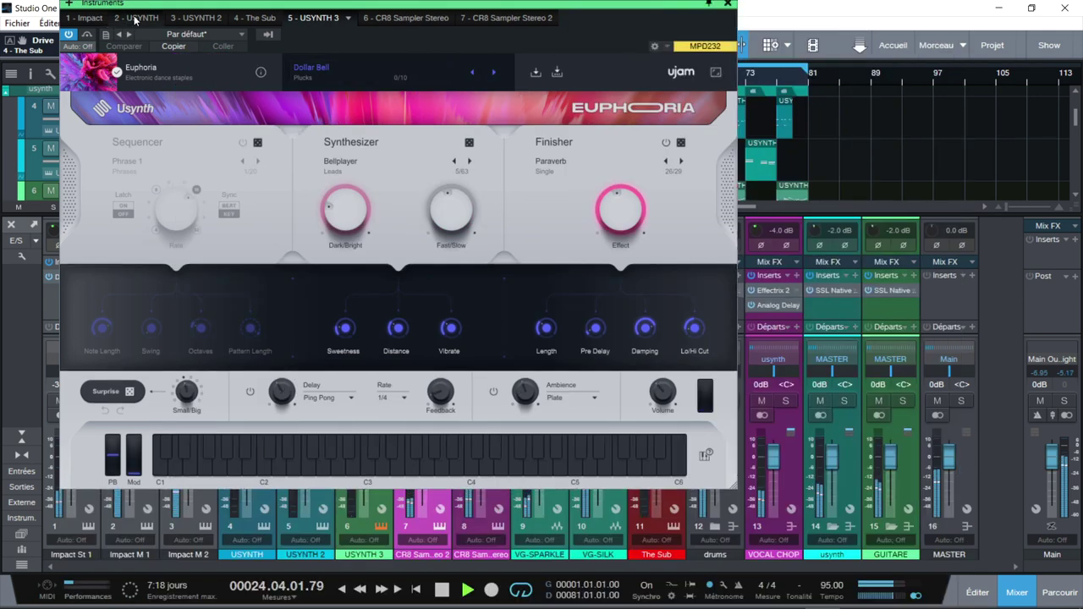
left_click(136, 19)
left_click(203, 19)
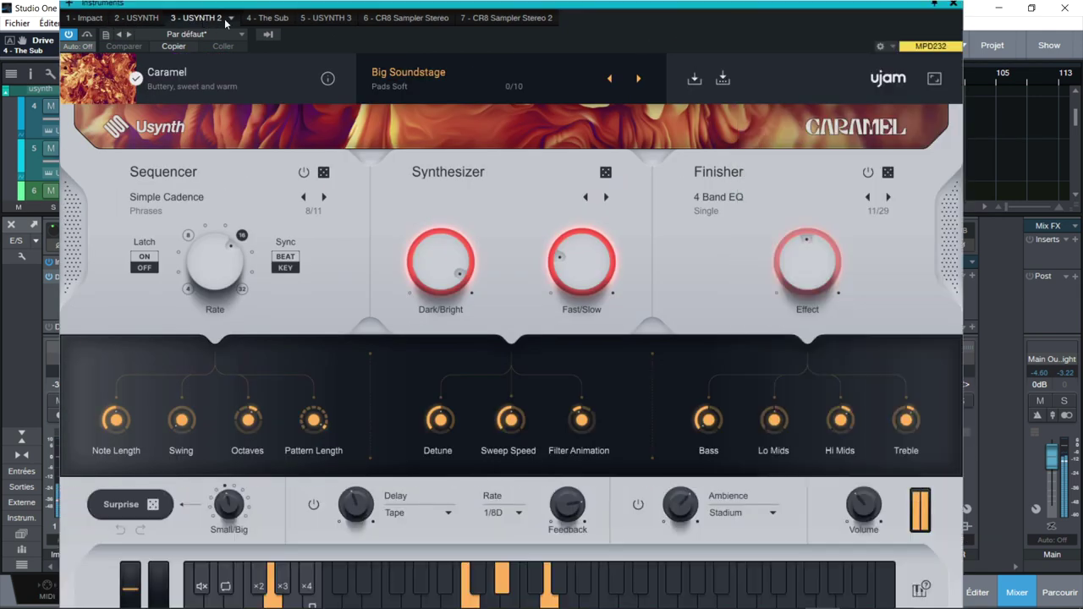
left_click(935, 78)
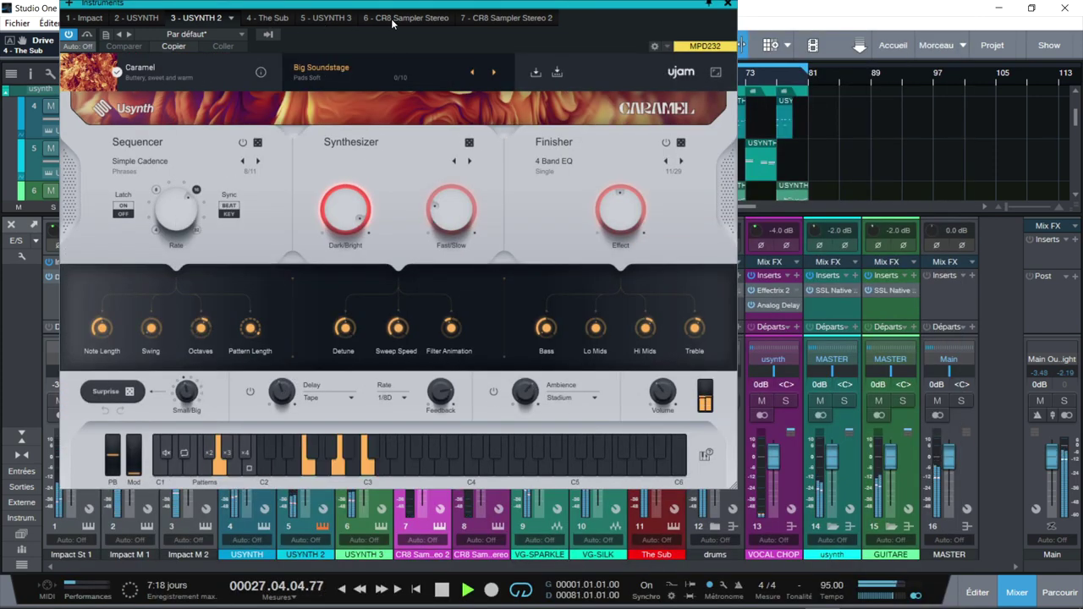
left_click(323, 18)
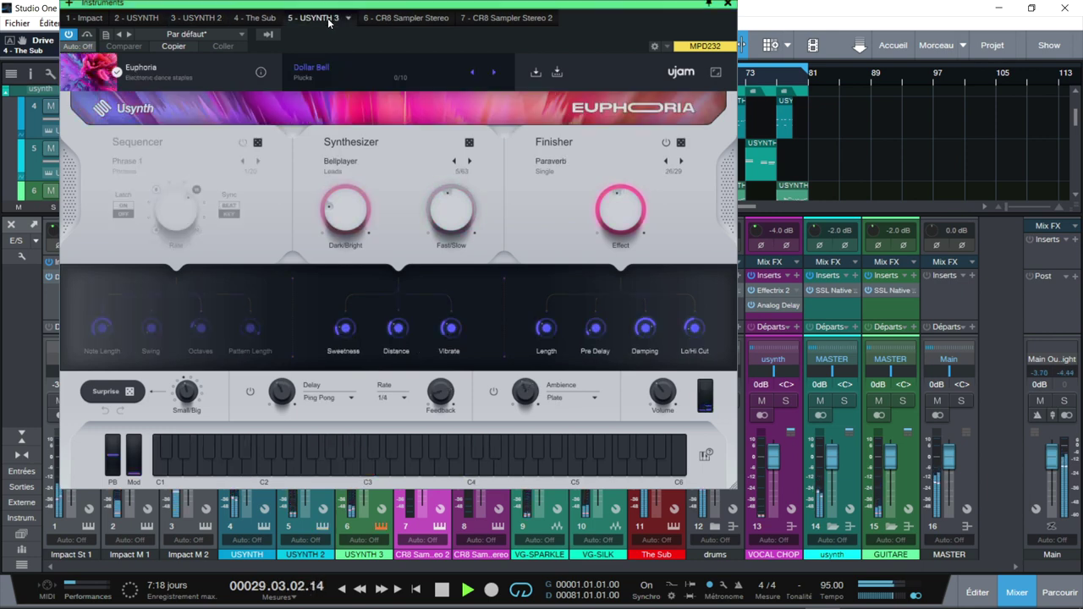
left_click(138, 18)
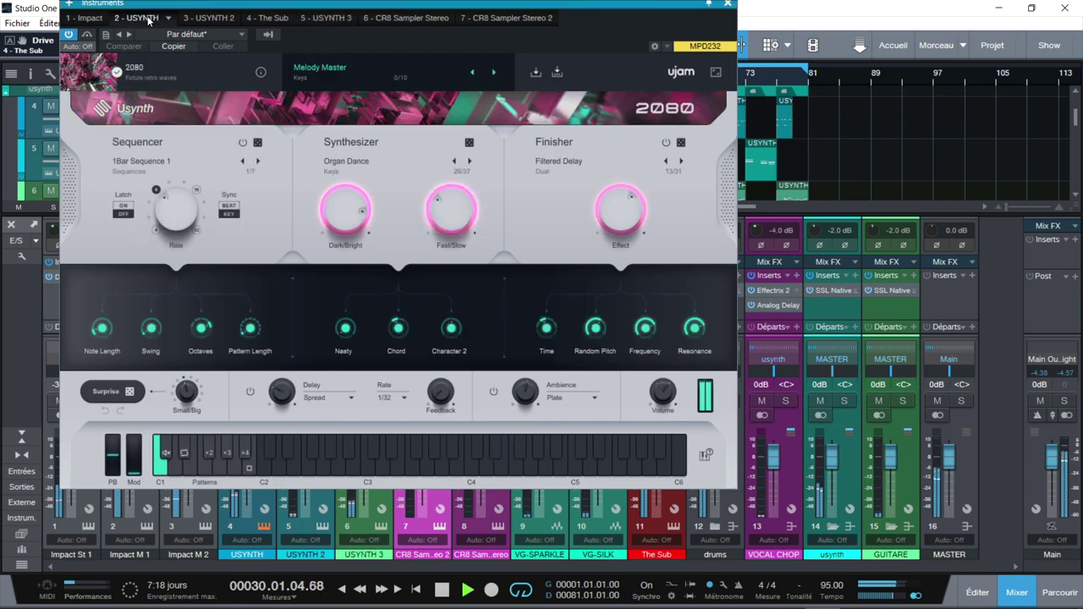
Step: Close the instrument window and raise the input gain to +2.2 dB on VG-SPARKLE and +1.4 dB on VG-SILK
left_click(727, 5)
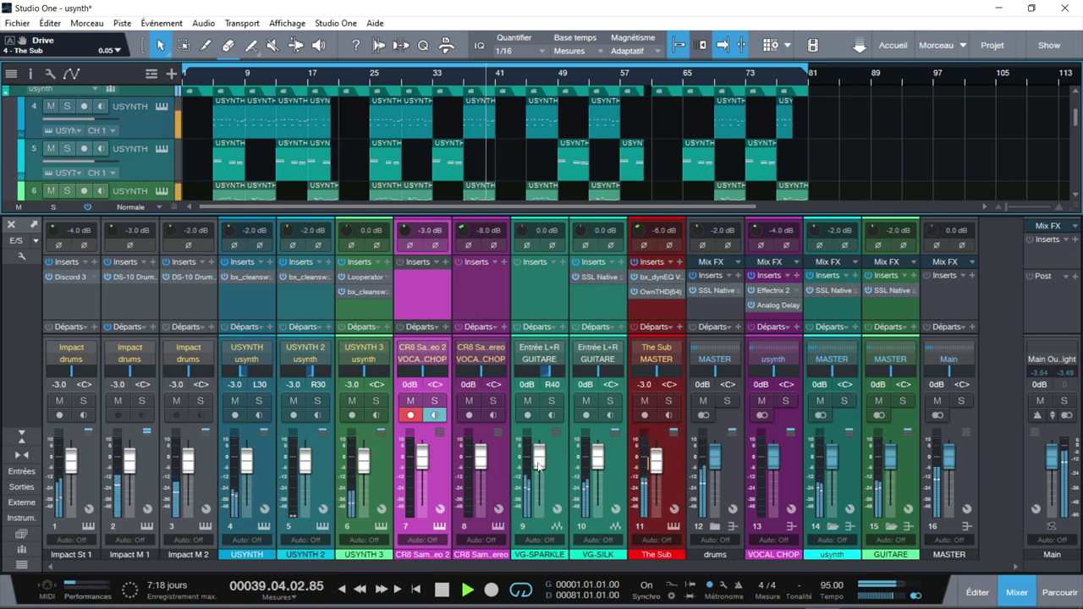
left_click_drag(522, 237, 579, 231)
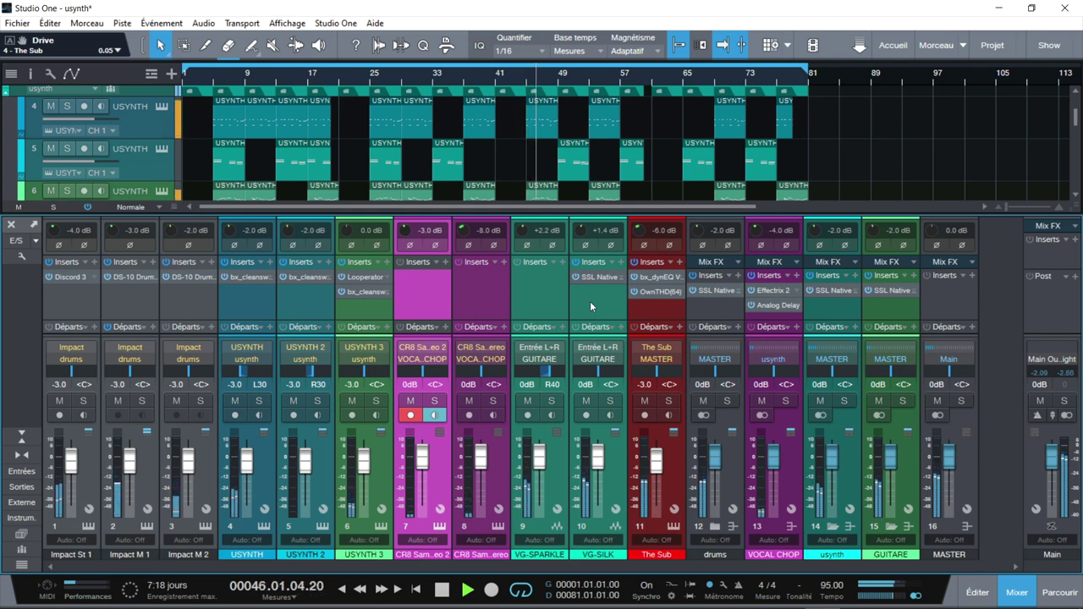
Step: Inspect the insert effects on the GUITARE, usynth, VOCAL CHOP and drums channels
left_click(895, 291)
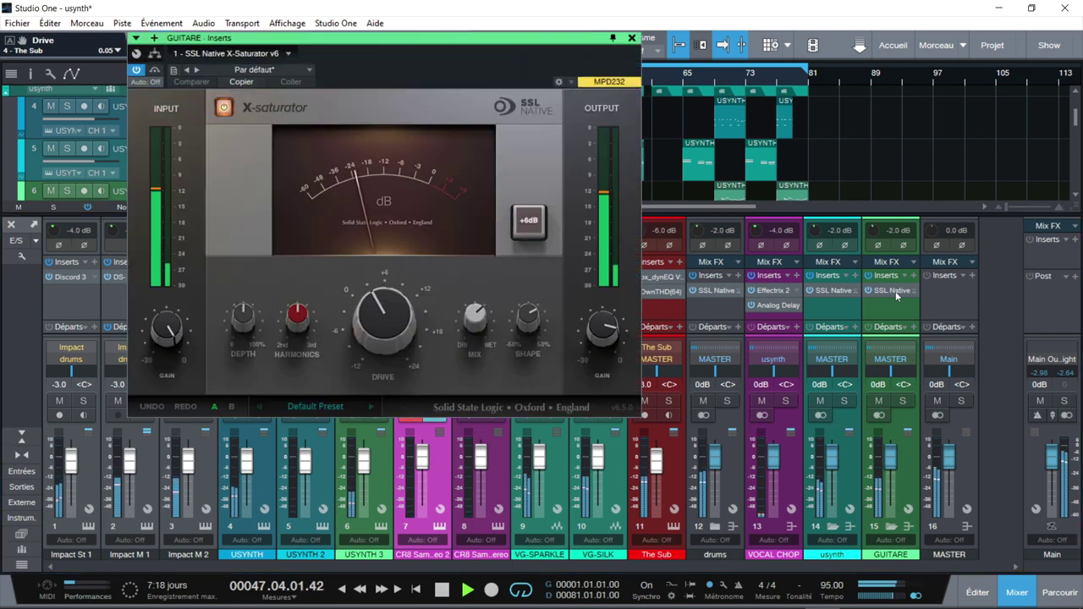
left_click(832, 291)
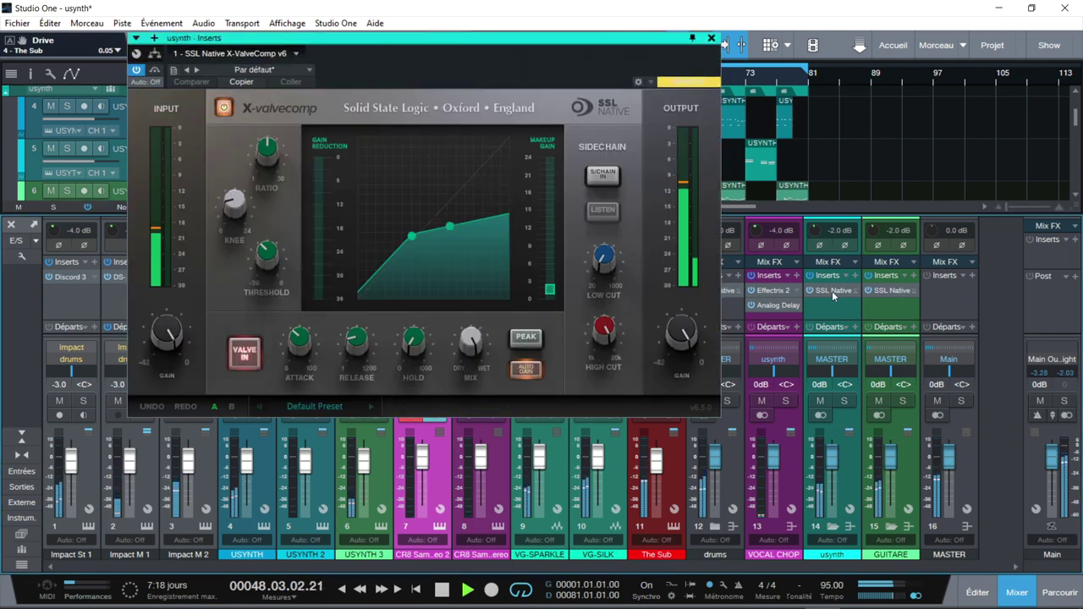
left_click(773, 293)
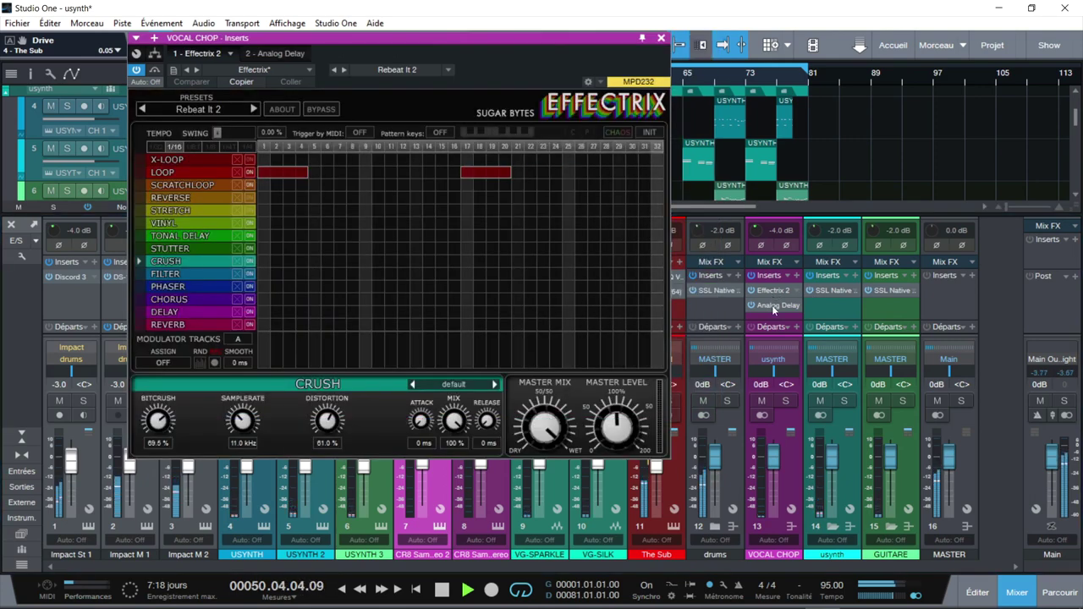
left_click(772, 305)
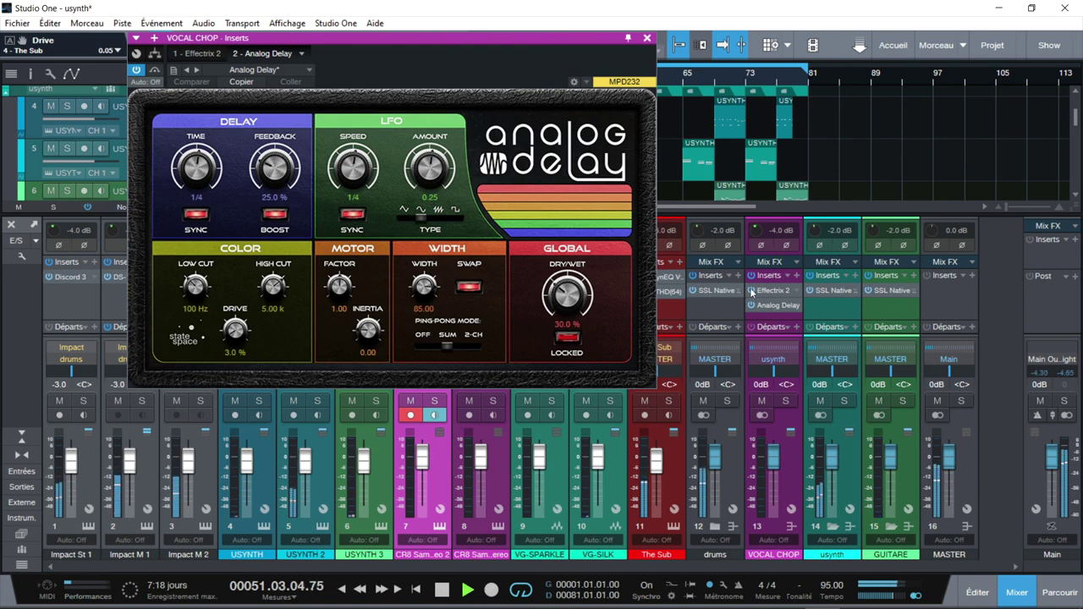
left_click(647, 39)
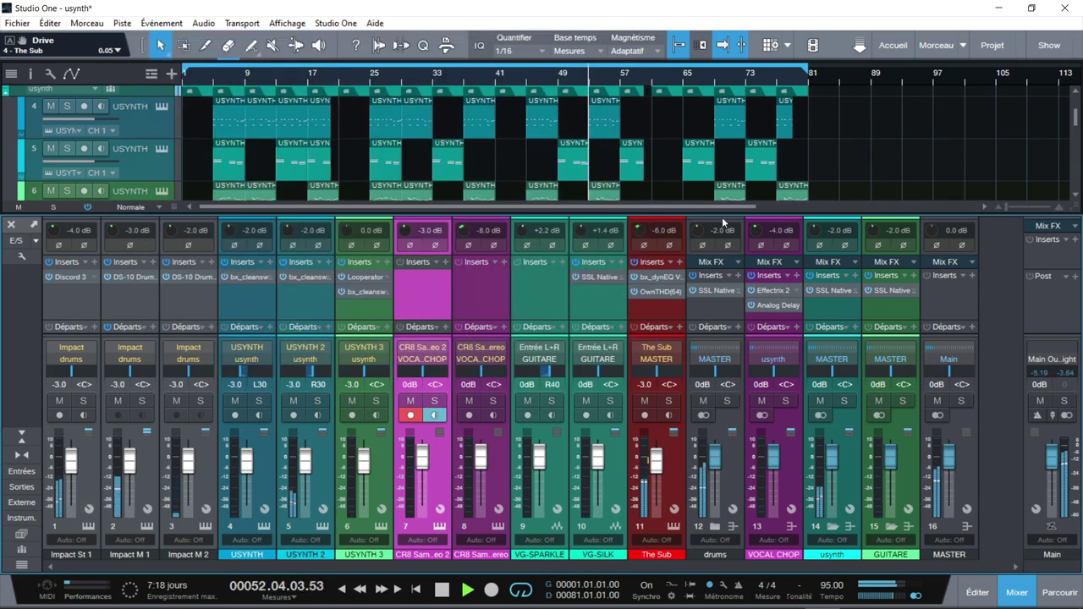
left_click(725, 289)
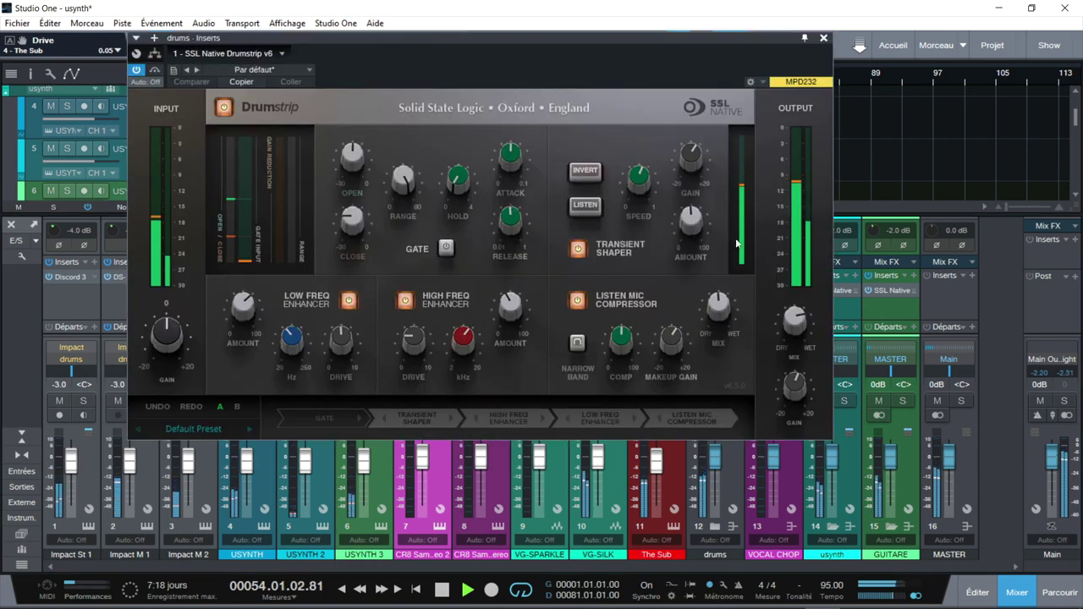
left_click(824, 38)
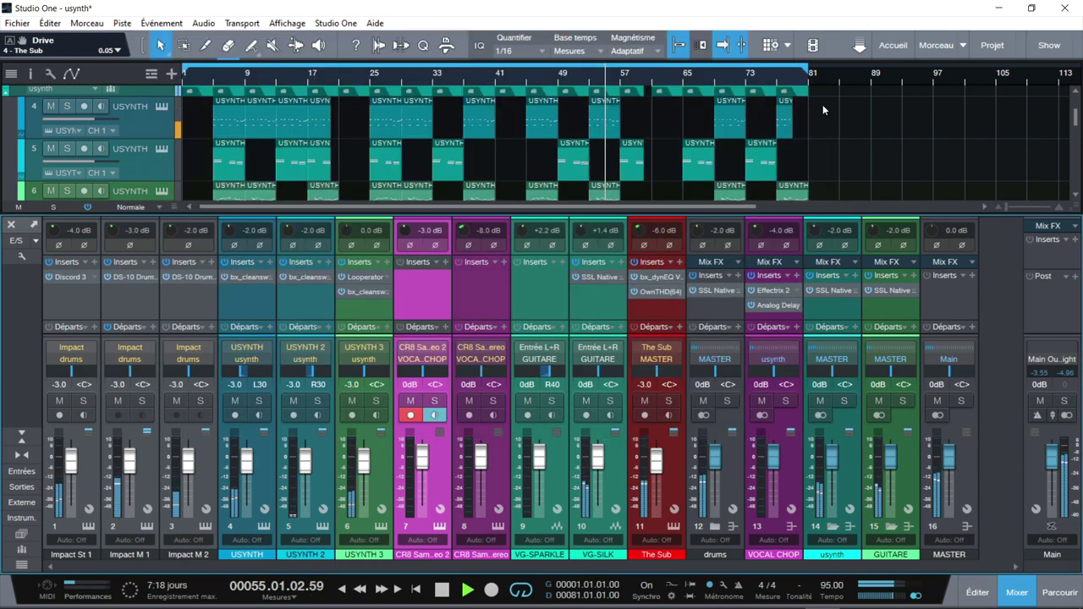
Step: Inspect the bx_dynEQ V2 Mono and OwnTHD inserts on The Sub channel
left_click(654, 280)
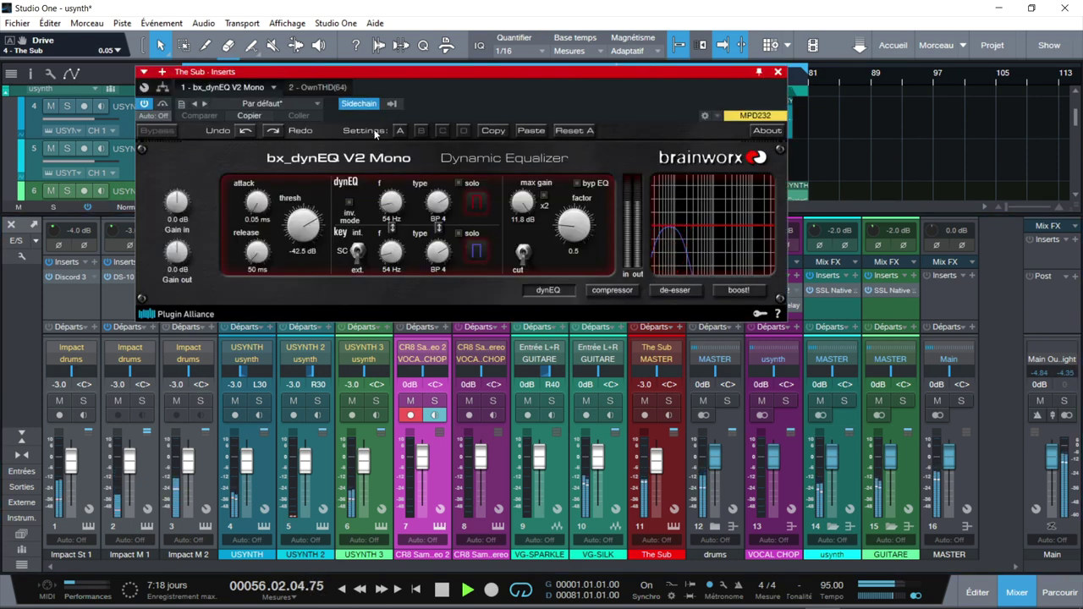
left_click(338, 87)
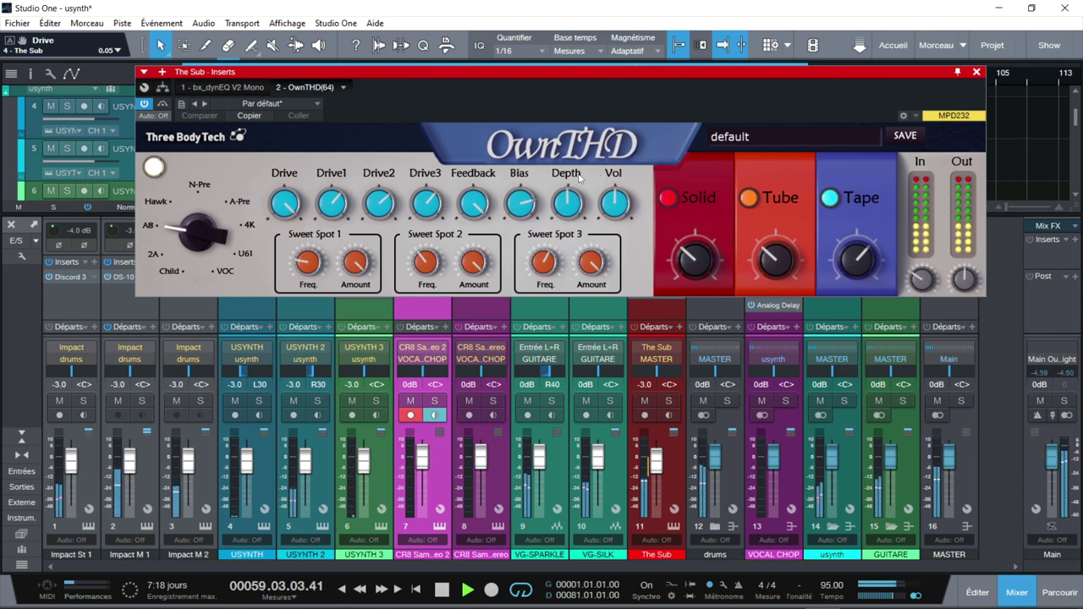
left_click(978, 73)
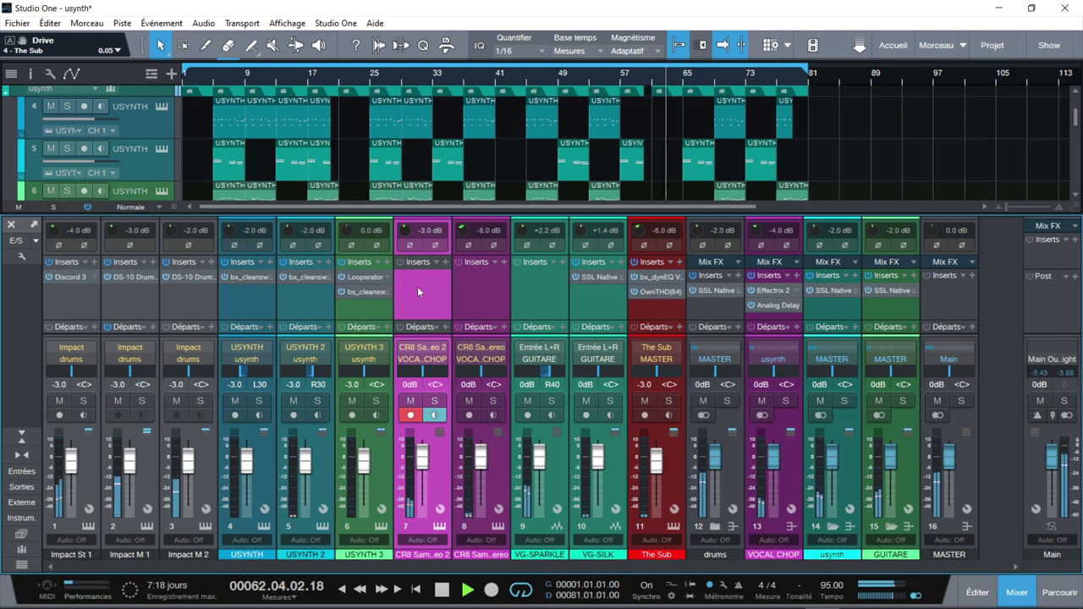
Step: Inspect the CR8 Sampler instruments of tracks 7 and 8
left_click(441, 529)
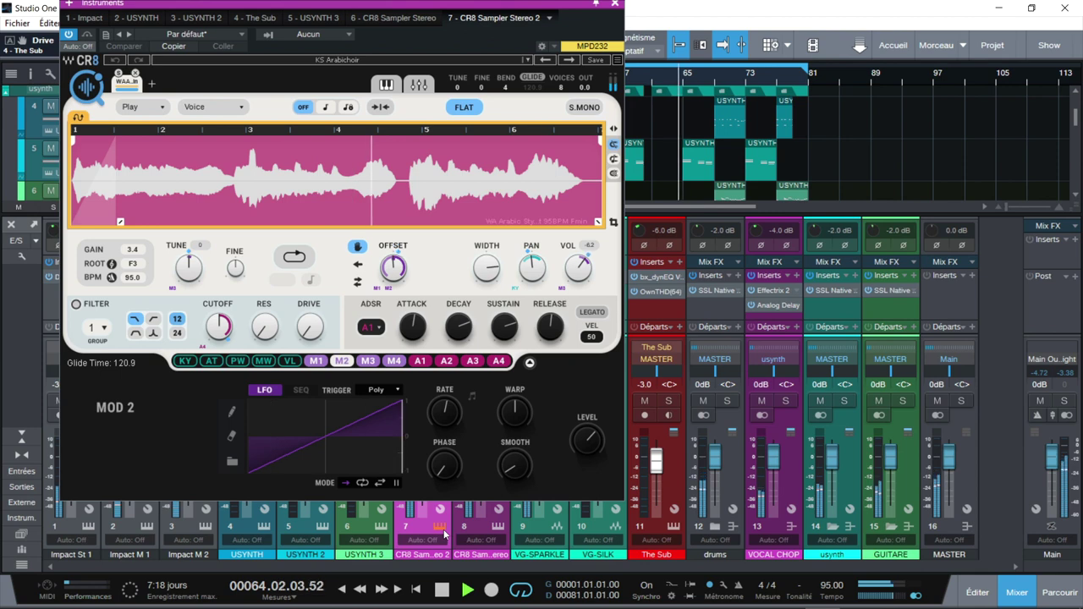
left_click(498, 528)
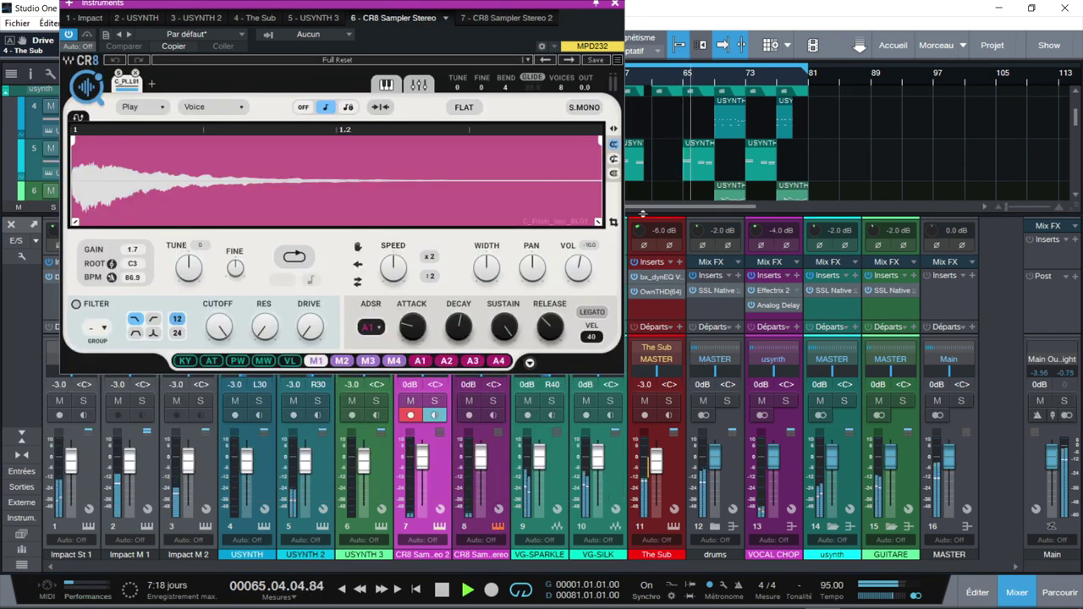
left_click(616, 4)
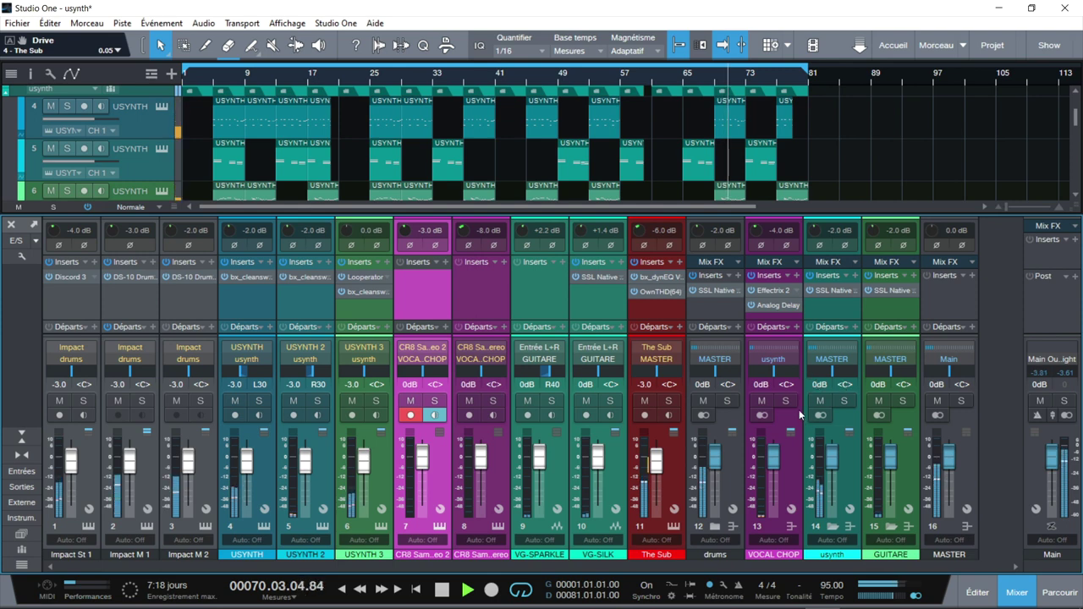
Step: Solo the usynth channel and add the GUITARE channel to the solo in the mixer
left_click(846, 401)
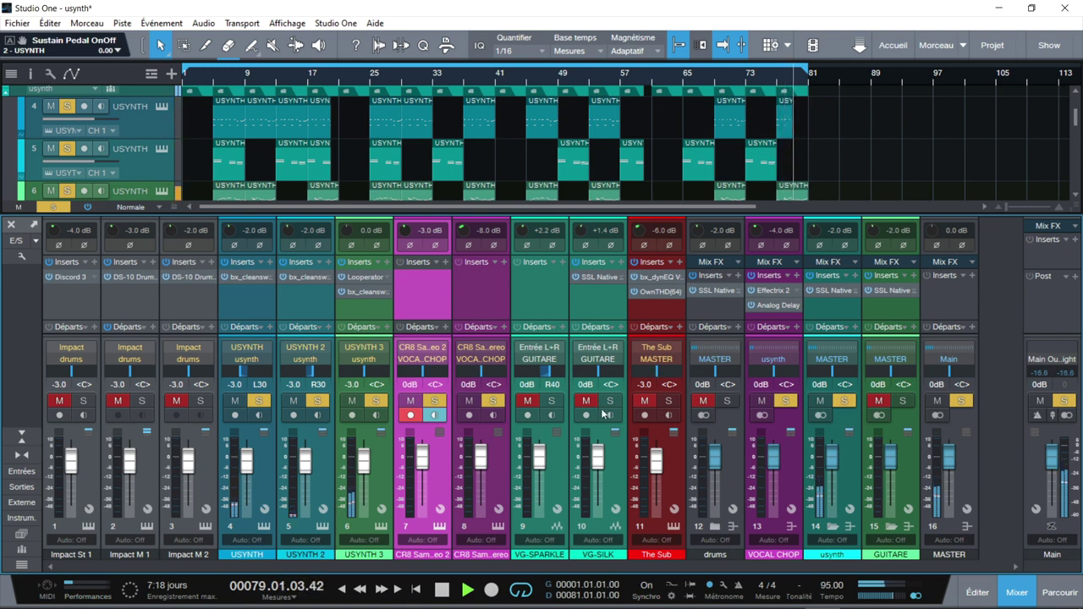
left_click(906, 403)
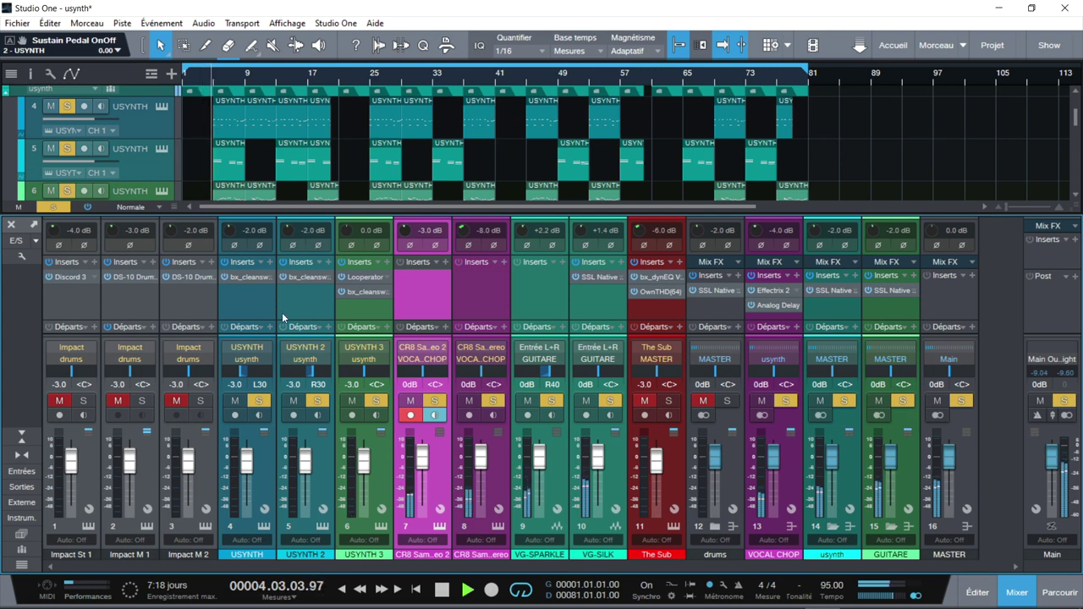
Step: View the Euphoria, Caramel and 2080 instruments of tracks 6, 5 and 4 while the soloed parts play
left_click(380, 527)
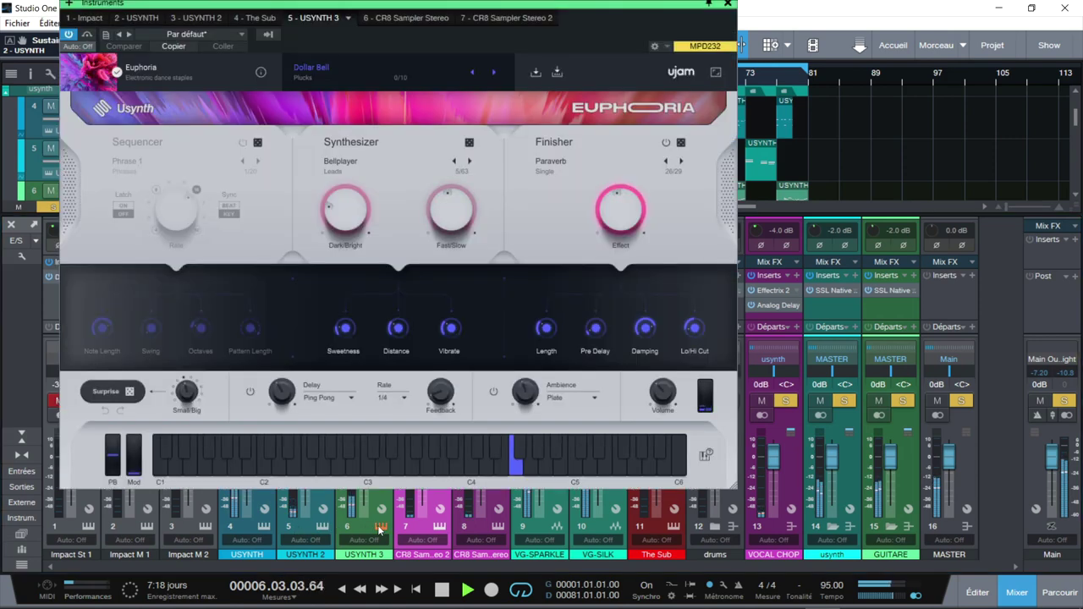
left_click(322, 528)
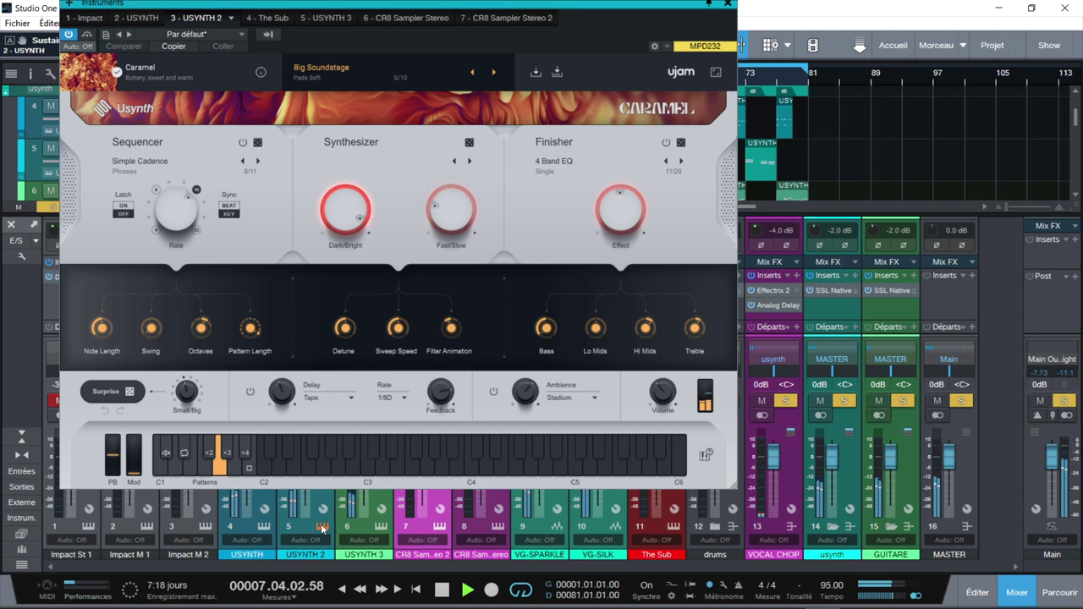
left_click(259, 525)
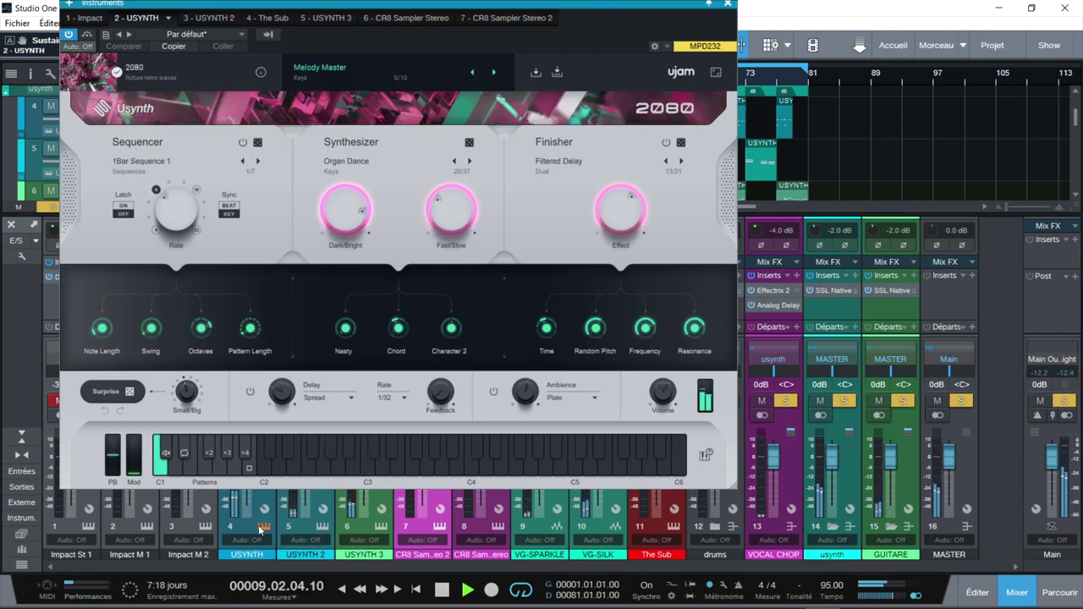
left_click(377, 529)
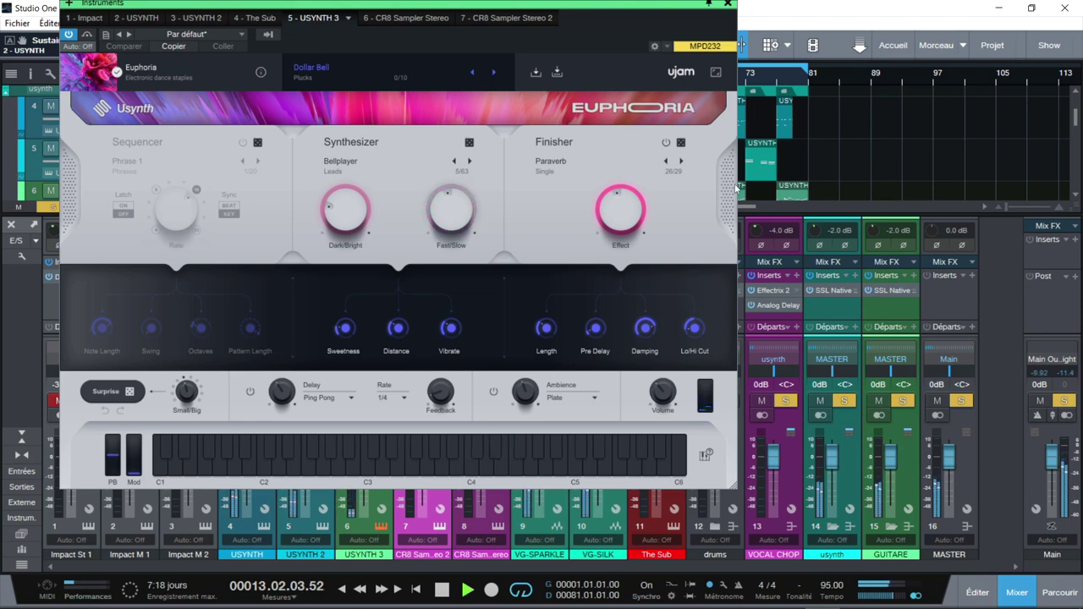
left_click(728, 5)
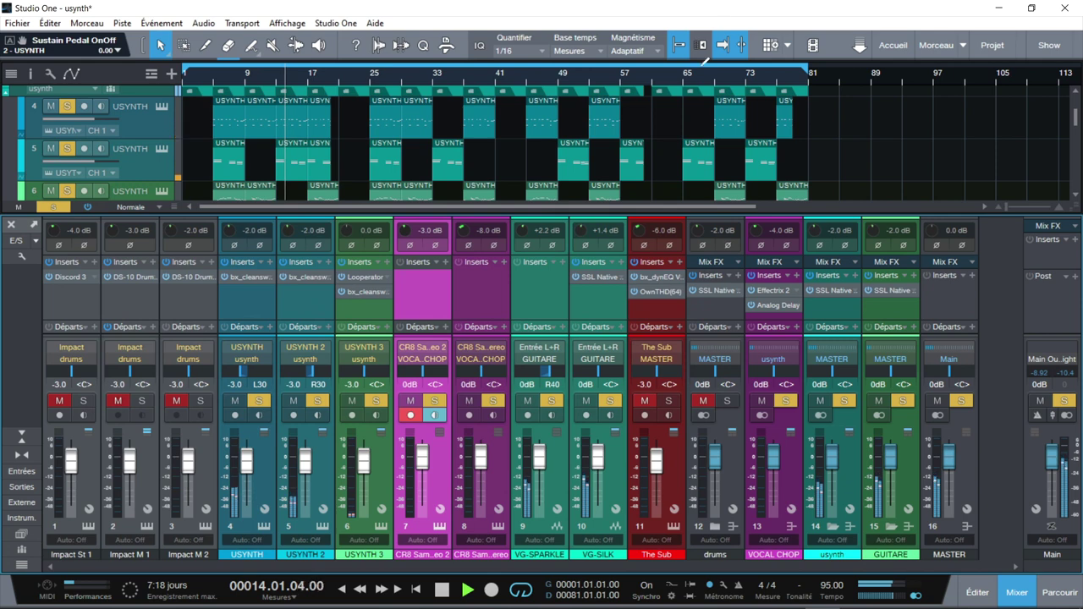
Step: Add the drums and The Sub channels to the solo, and clear all solos to hear the full mix
left_click(730, 402)
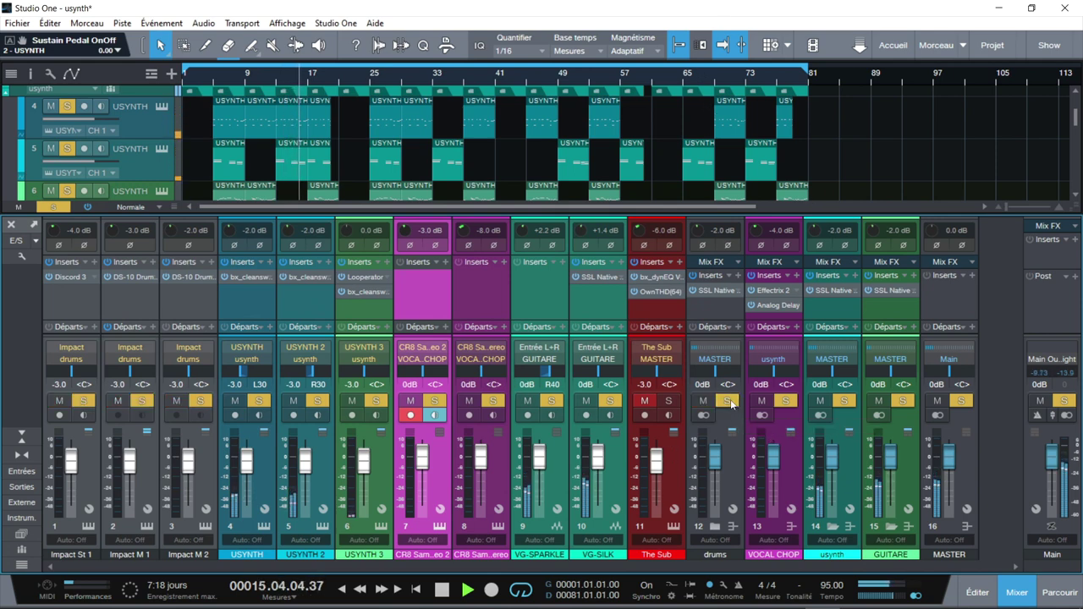
left_click(671, 401)
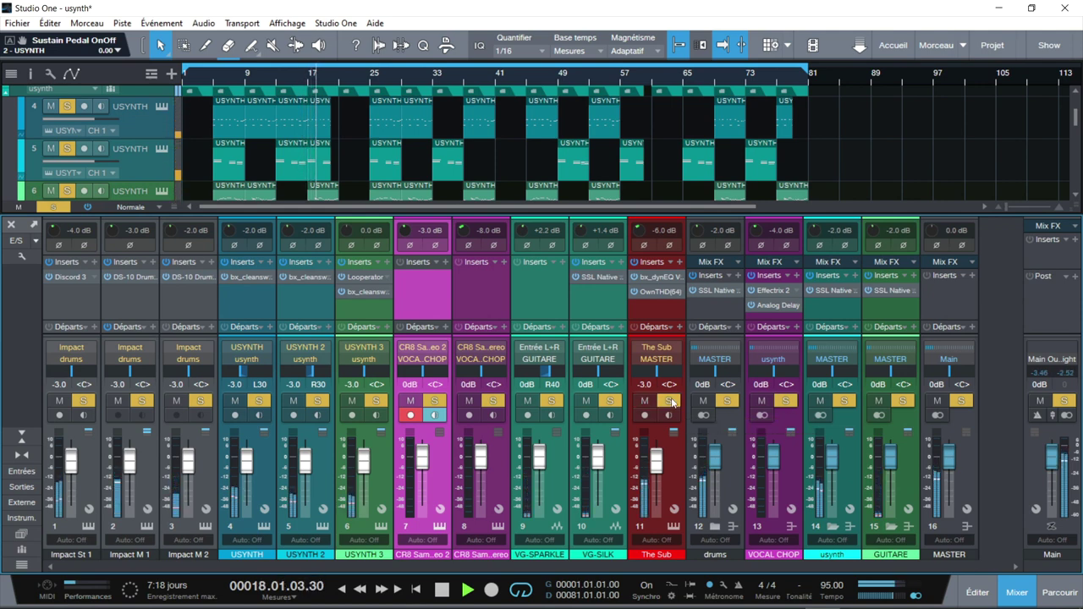
left_click(1064, 401)
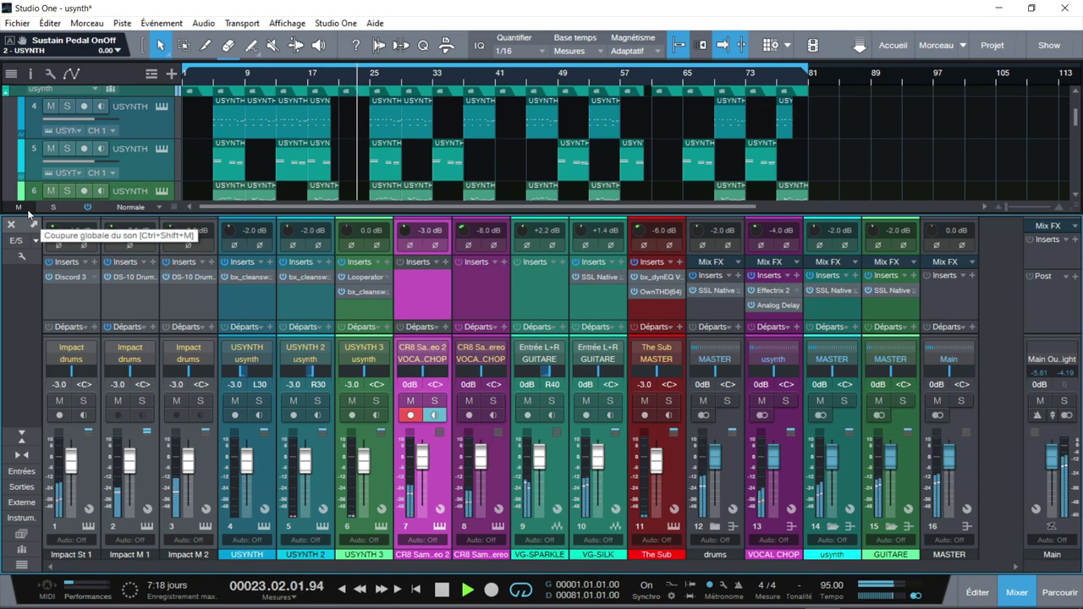
Step: Hide the mixer and collapse the GUITARE and usynth folders in the arrangement
key("F3")
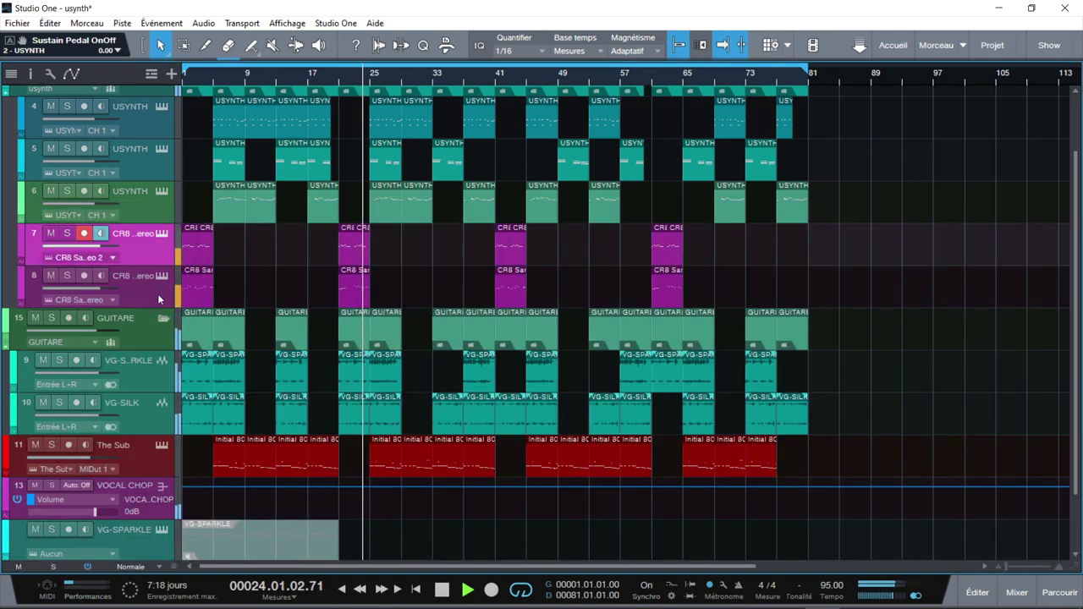
left_click(161, 320)
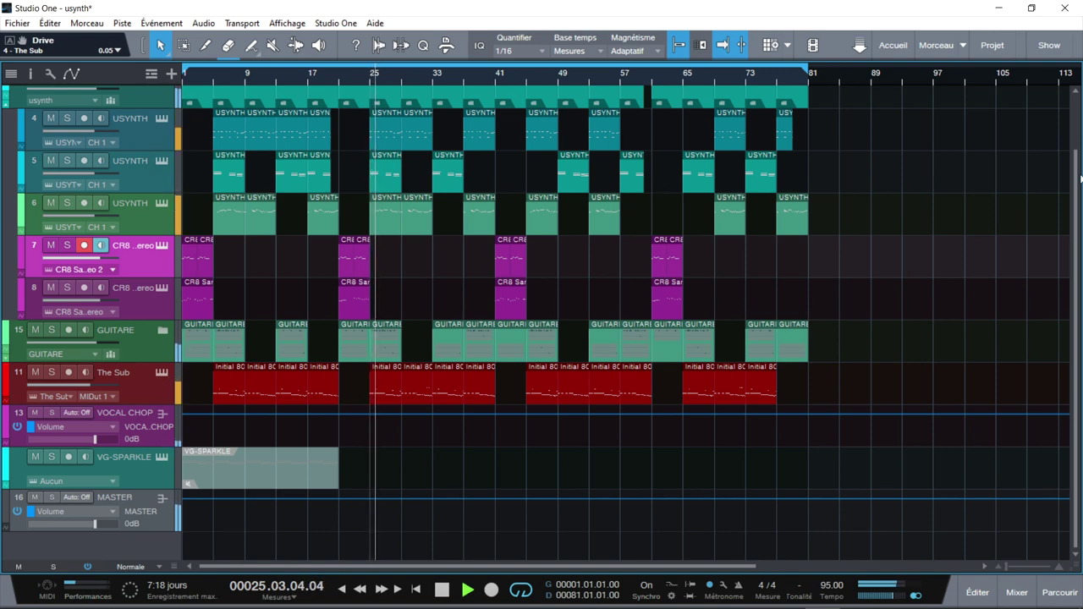
scroll(364, 144, "up", 3)
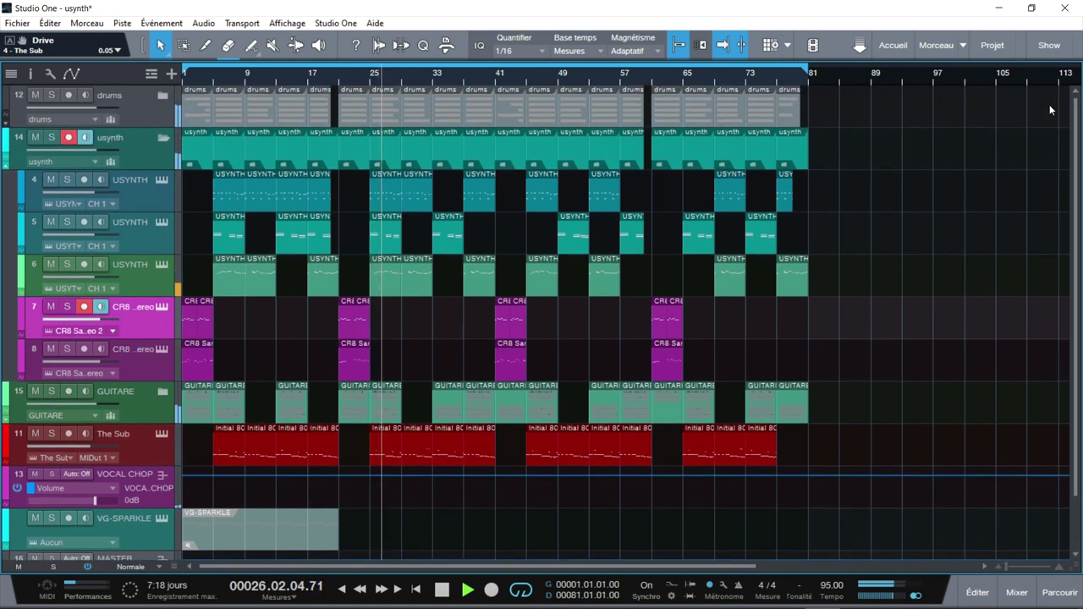
left_click(162, 139)
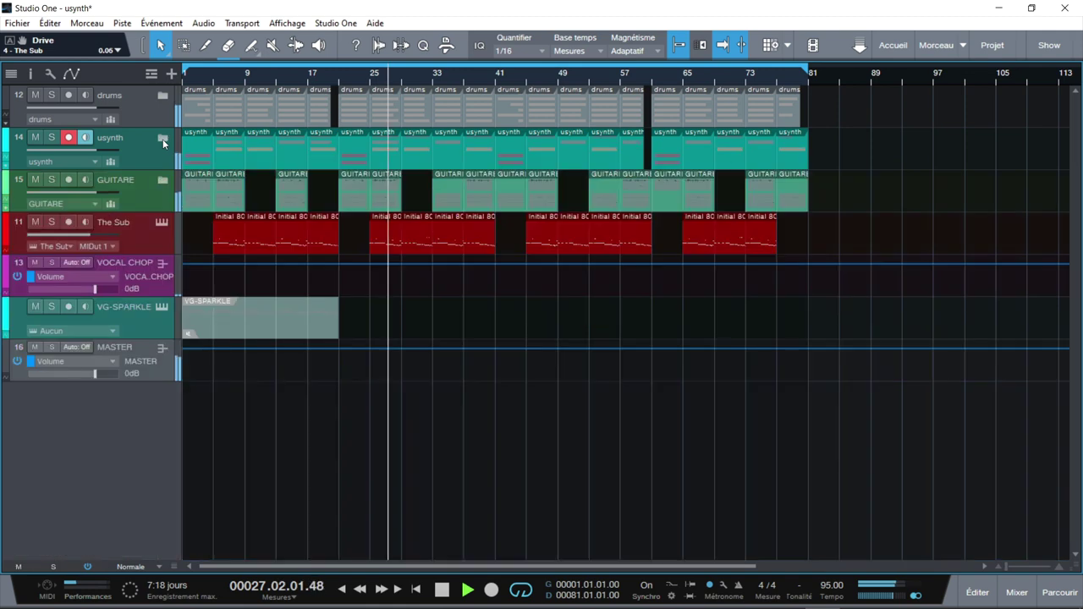
Step: Look at the tracks inside the drums folder and the usynth folder, collapsing each folder again
left_click(162, 94)
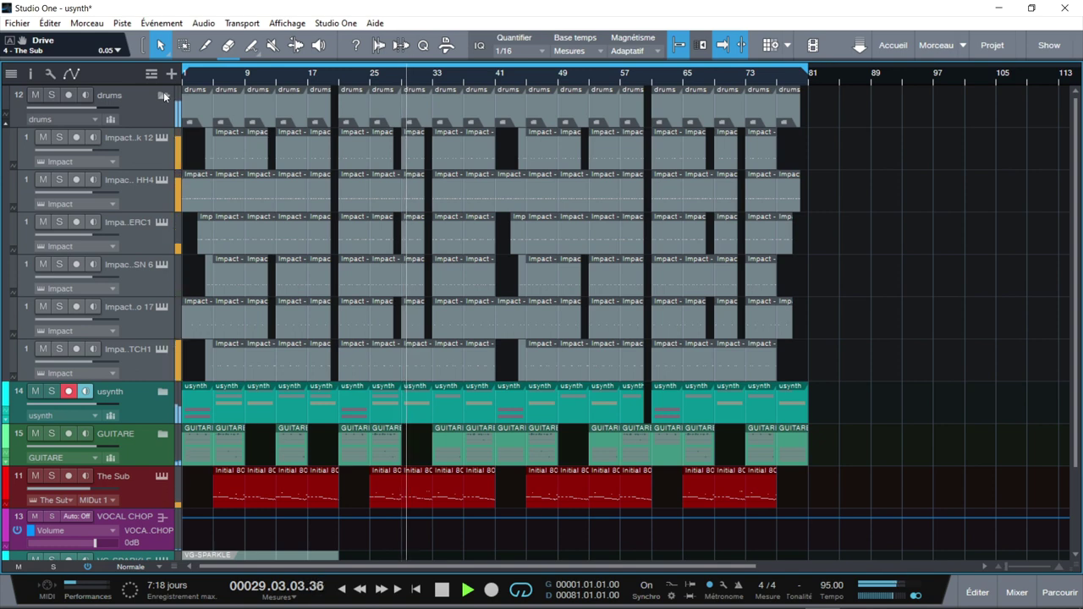
left_click(163, 94)
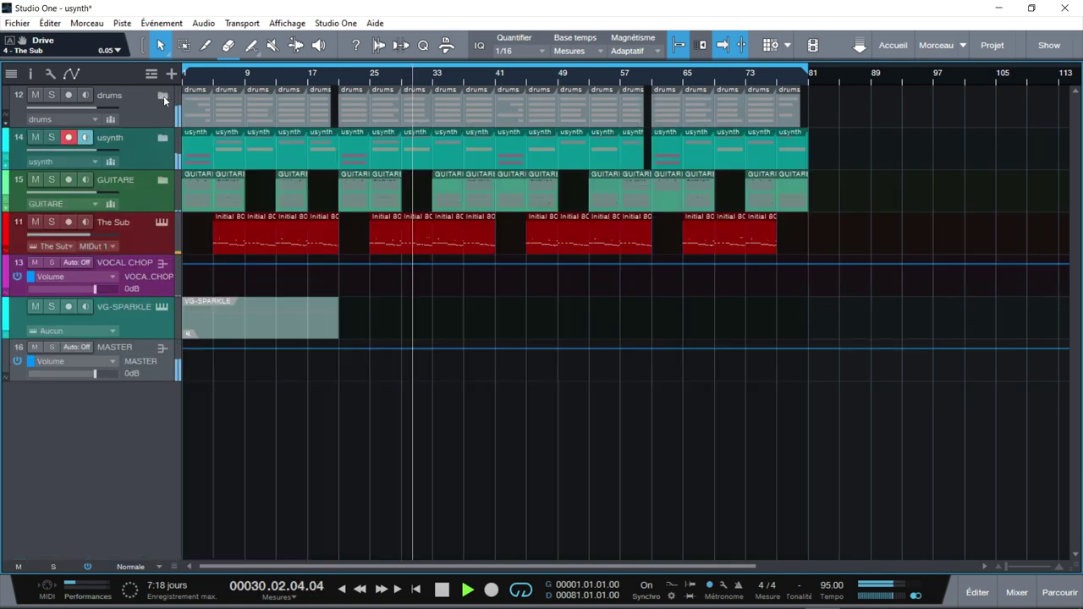
left_click(163, 138)
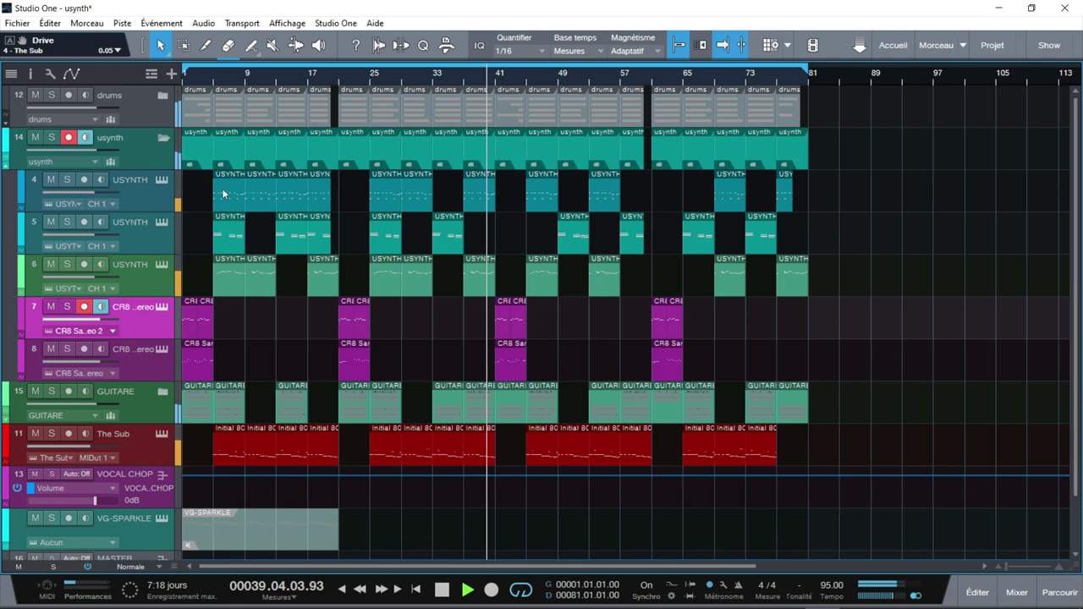
left_click(163, 137)
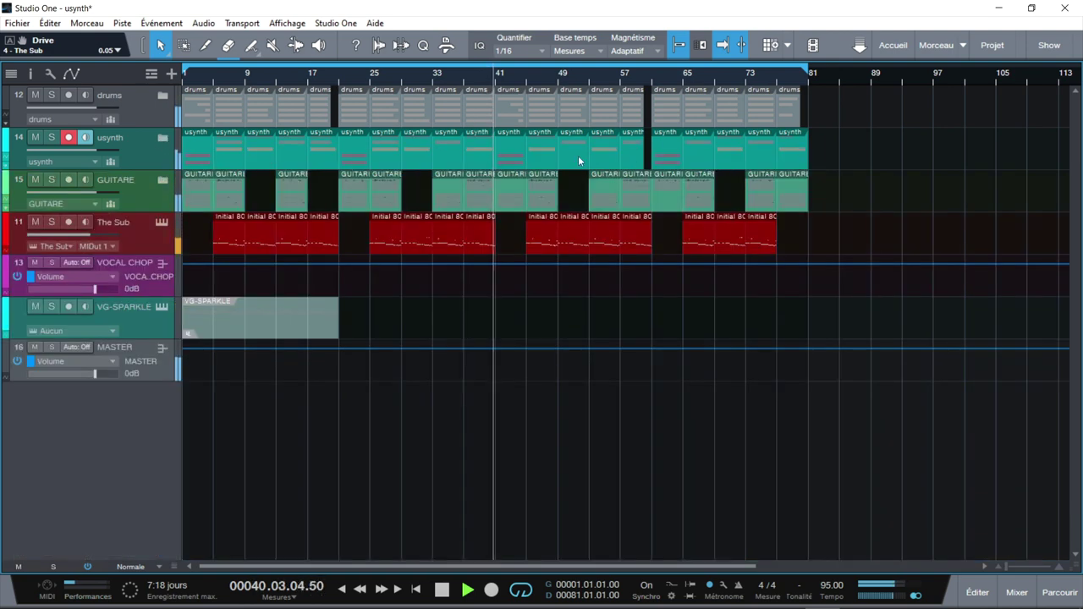
Step: Stop playback and open the 2080 instrument of track 4 from the expanded usynth folder
key("space")
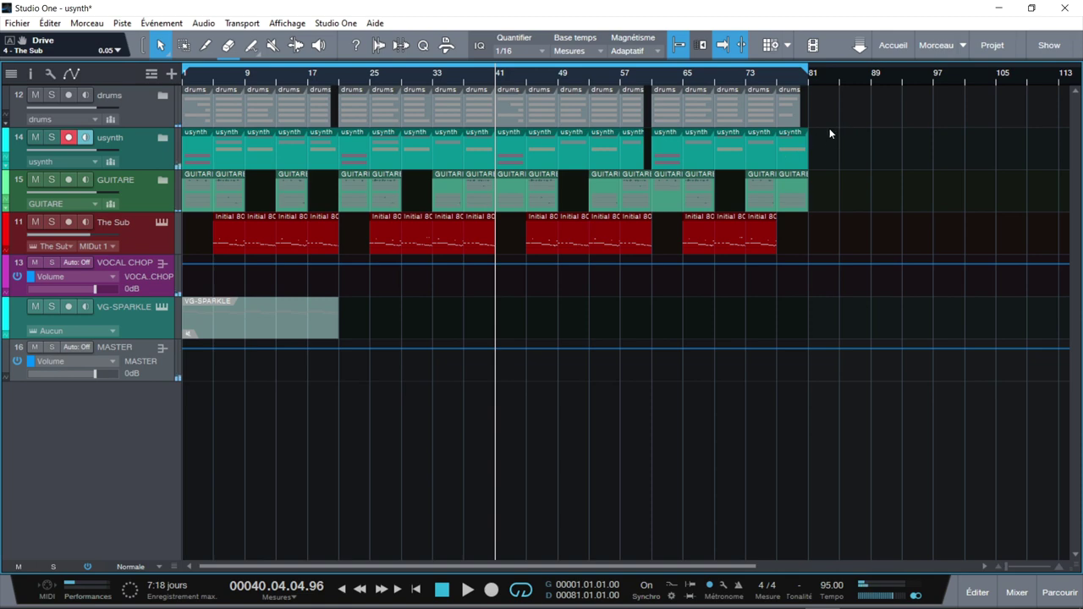
left_click(161, 138)
left_click(165, 178)
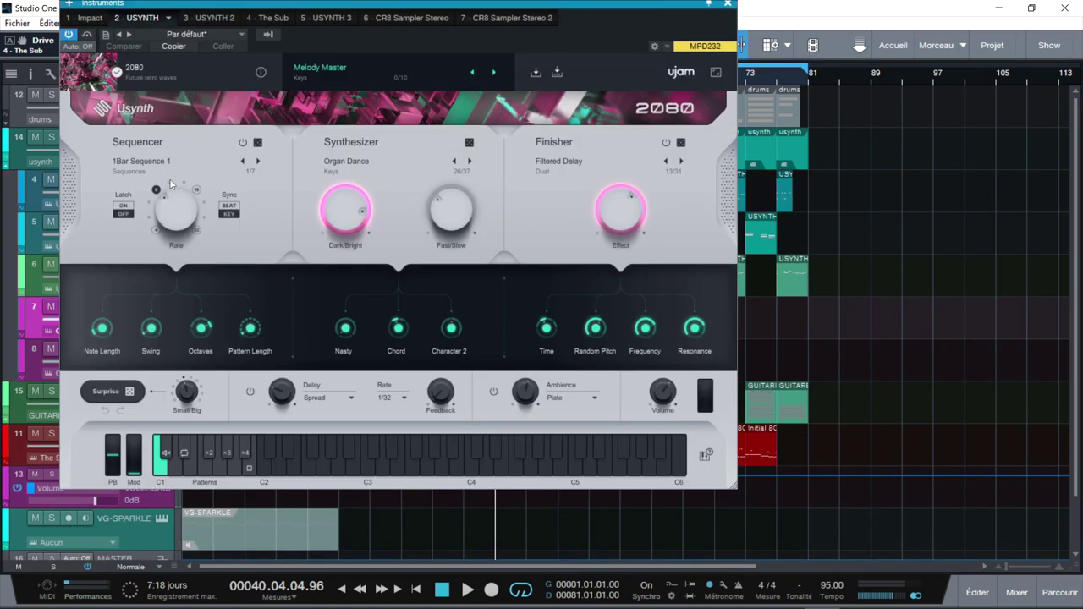